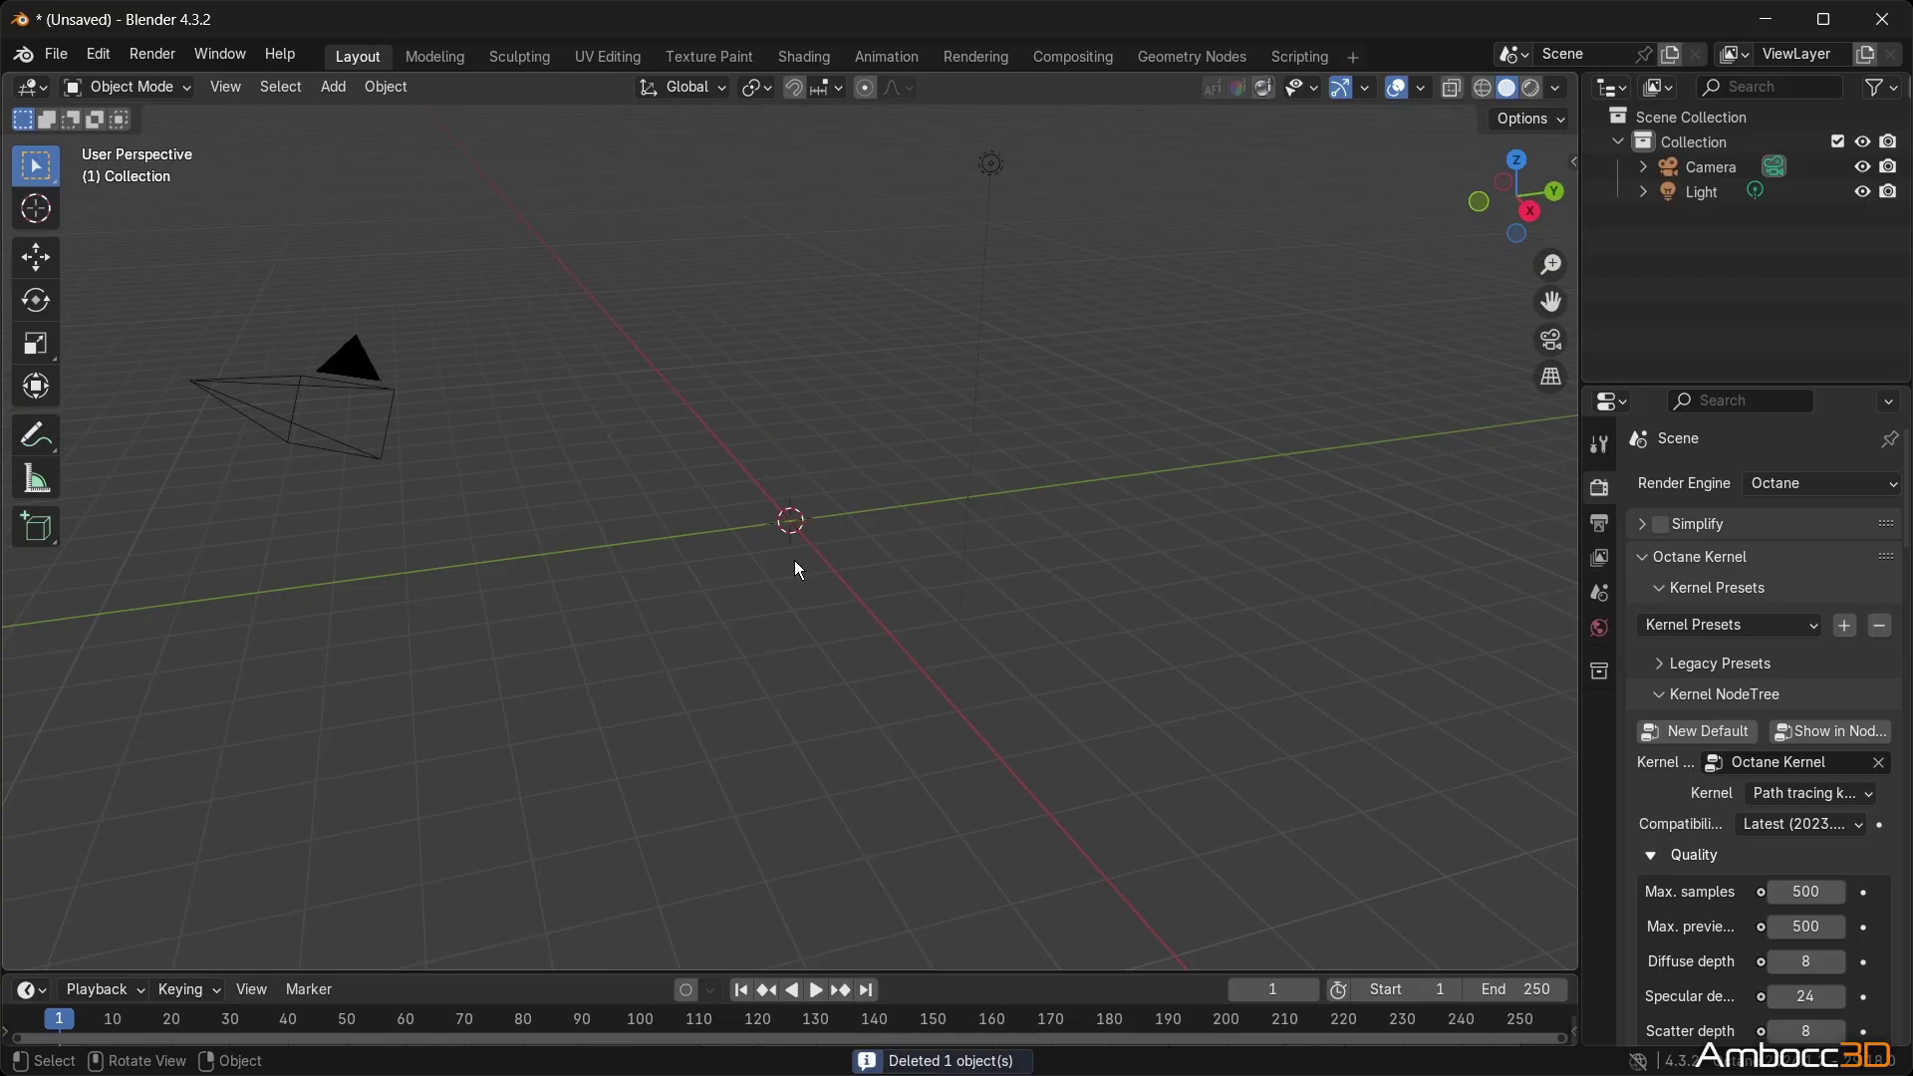
Add a UV sphere at the scene origin and show its Physics properties.
{"action": "left_click", "coordinate": [333, 87]}
{"action": "mouse_move", "coordinate": [391, 117]}
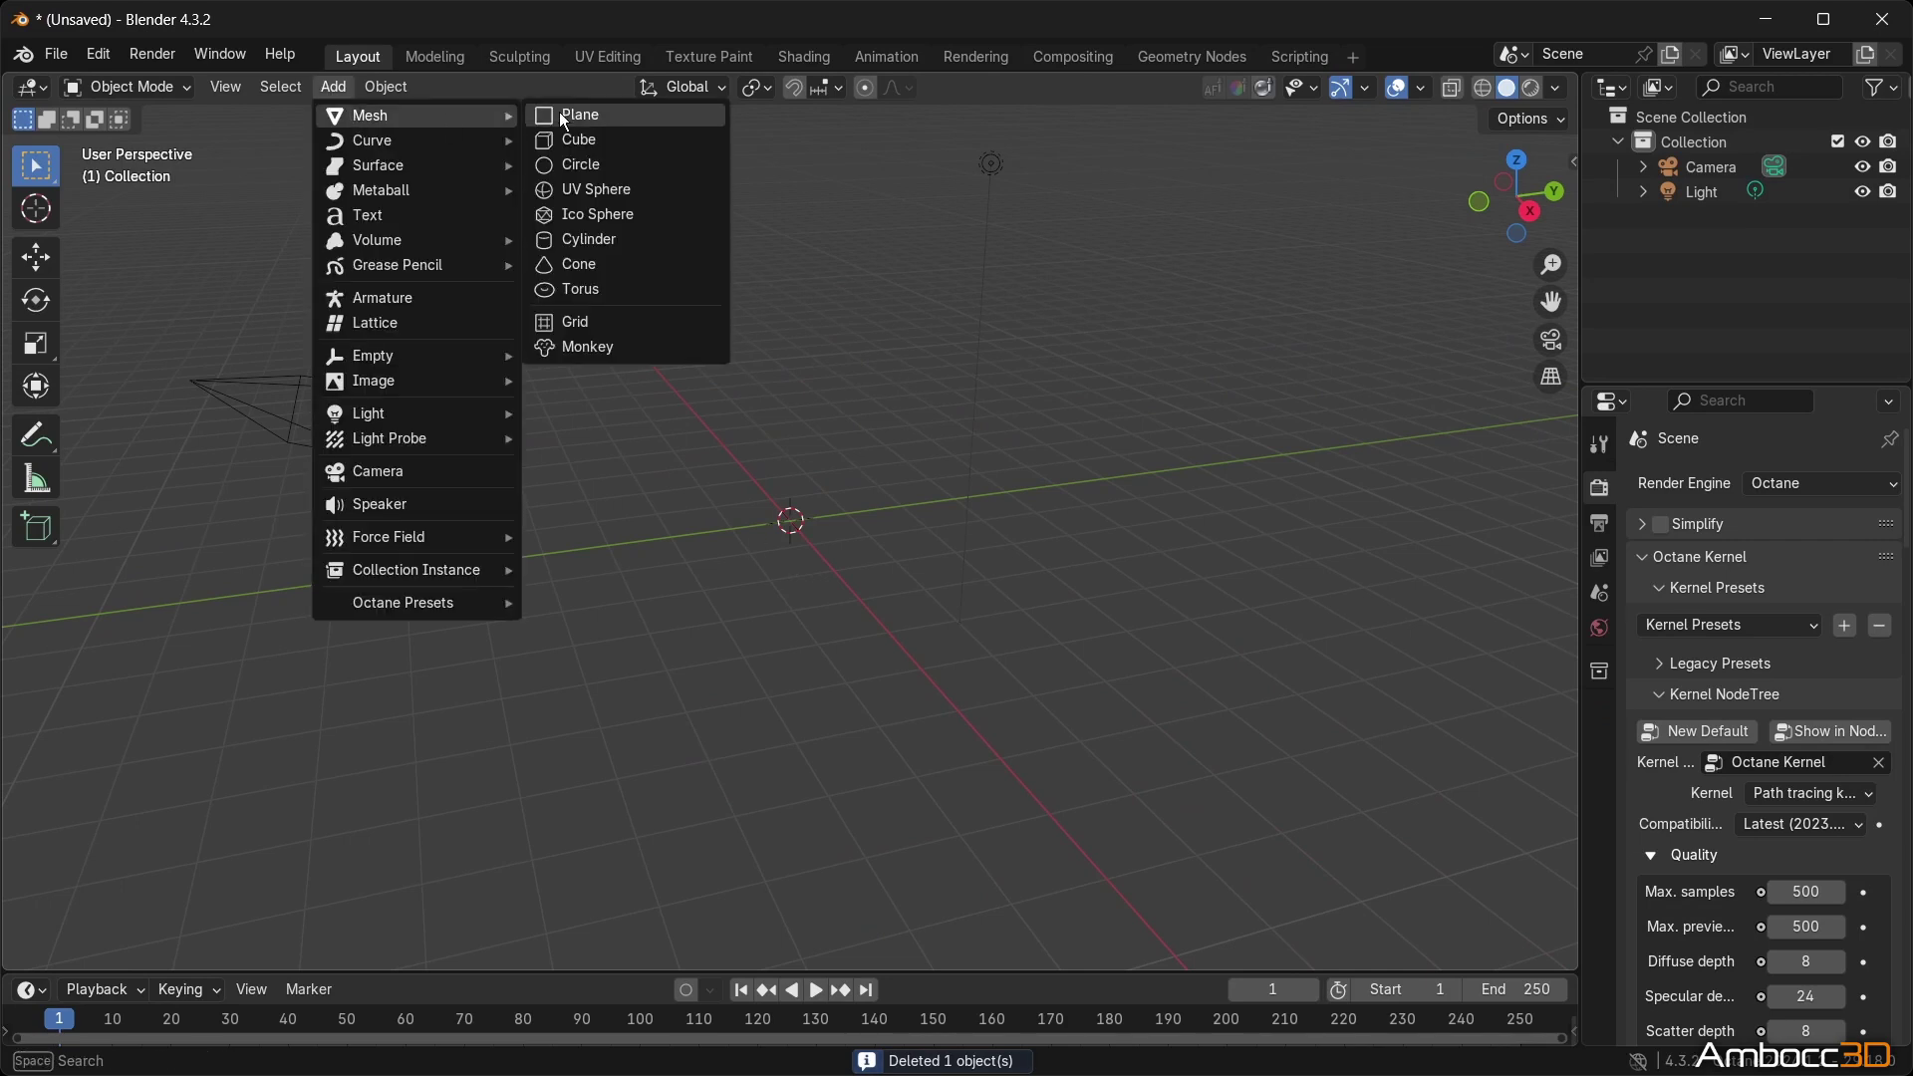
{"action": "left_click", "coordinate": [596, 189]}
{"action": "middle_click_drag", "start_coordinate": [869, 562], "coordinate": [1057, 623]}
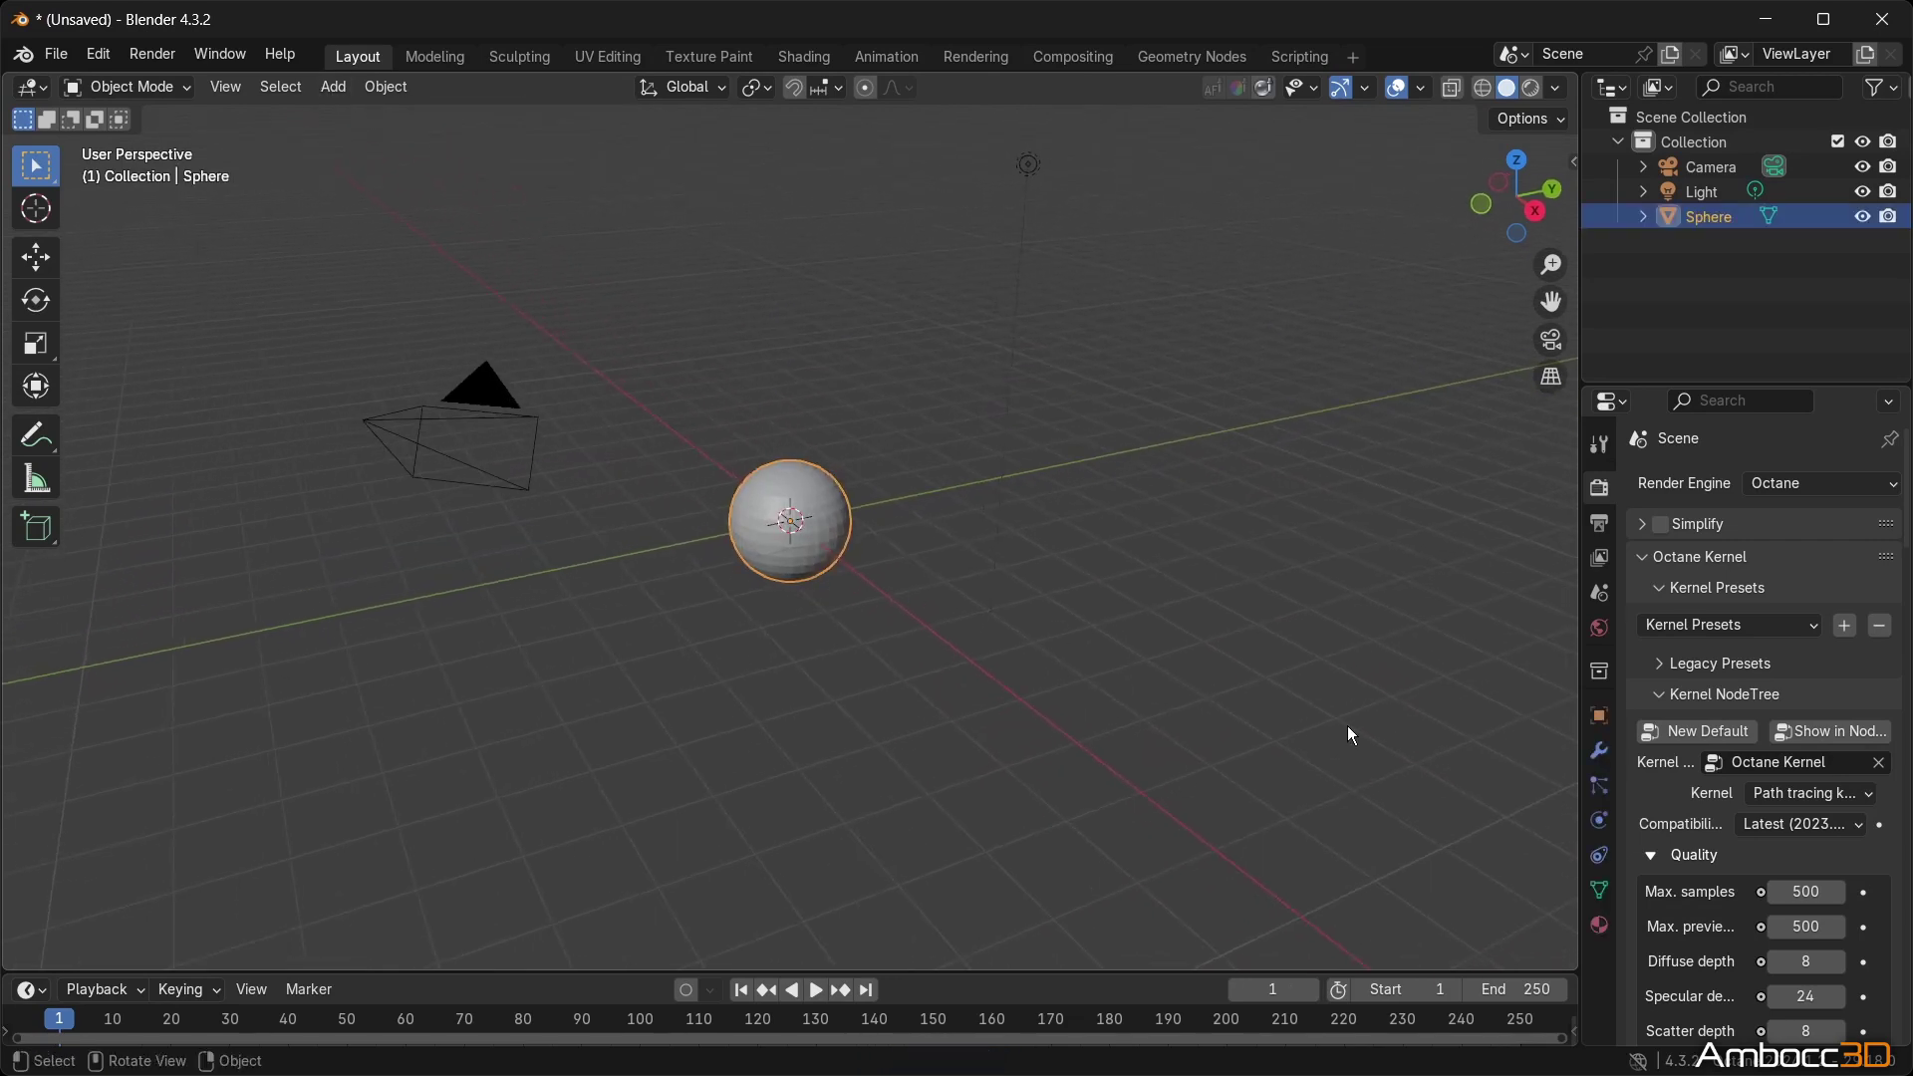
{"action": "left_click", "coordinate": [1599, 825]}
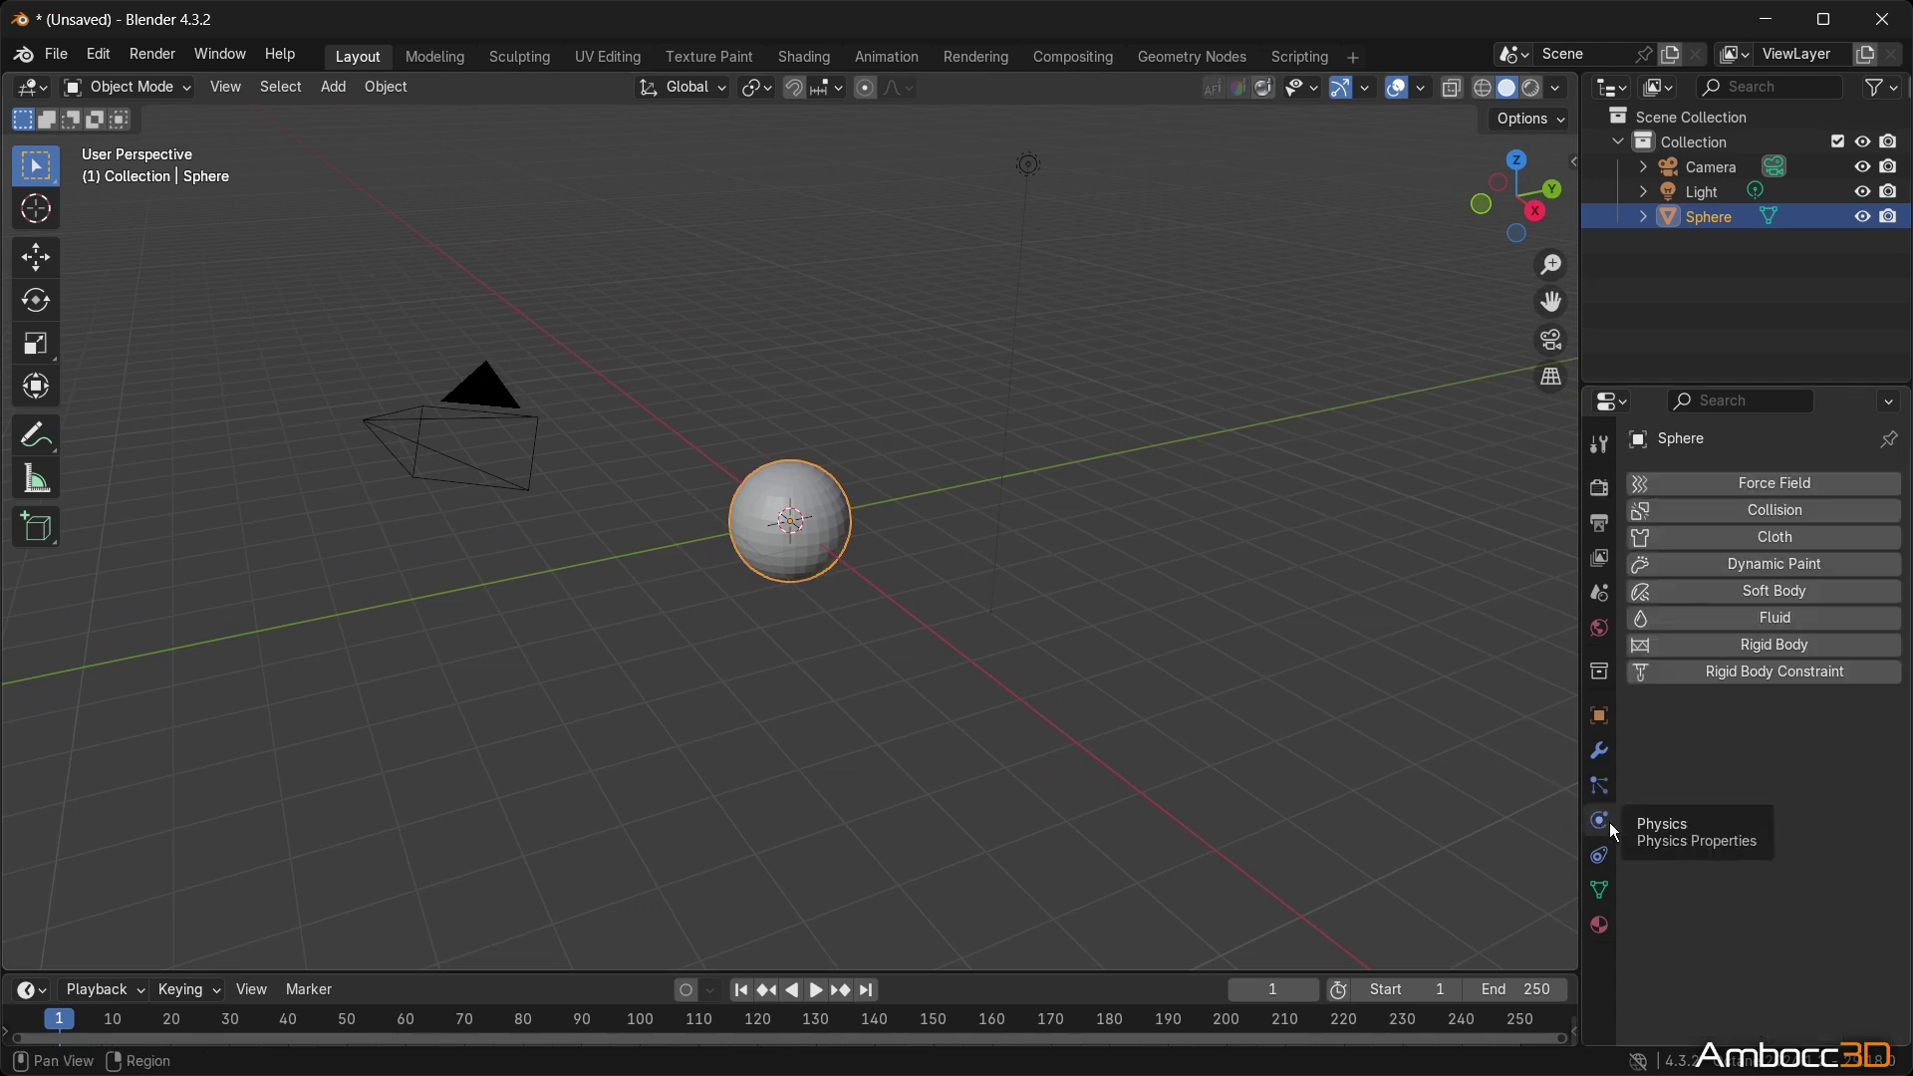
Add Fluid physics to the sphere as a Flow with Smoke flow type.
{"action": "left_click", "coordinate": [1778, 616]}
{"action": "left_click", "coordinate": [1760, 748]}
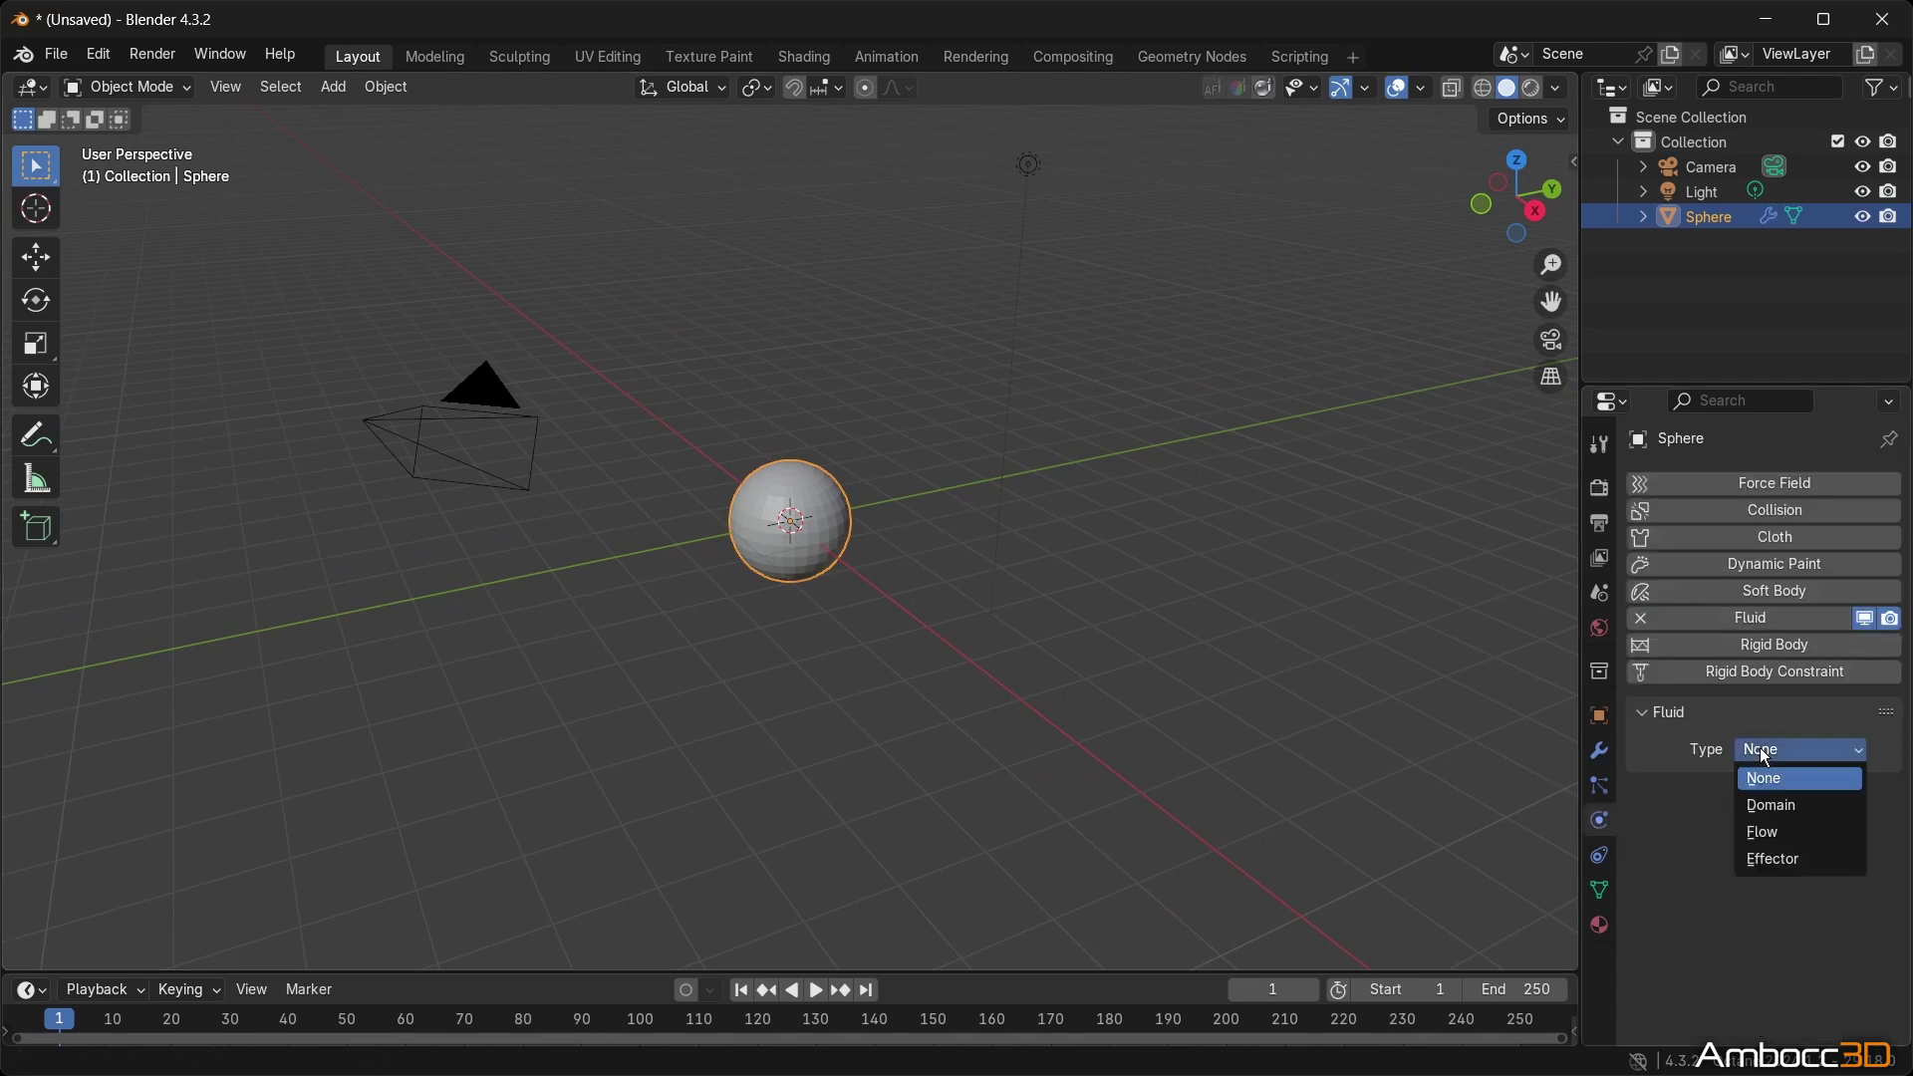
{"action": "left_click", "coordinate": [1768, 831]}
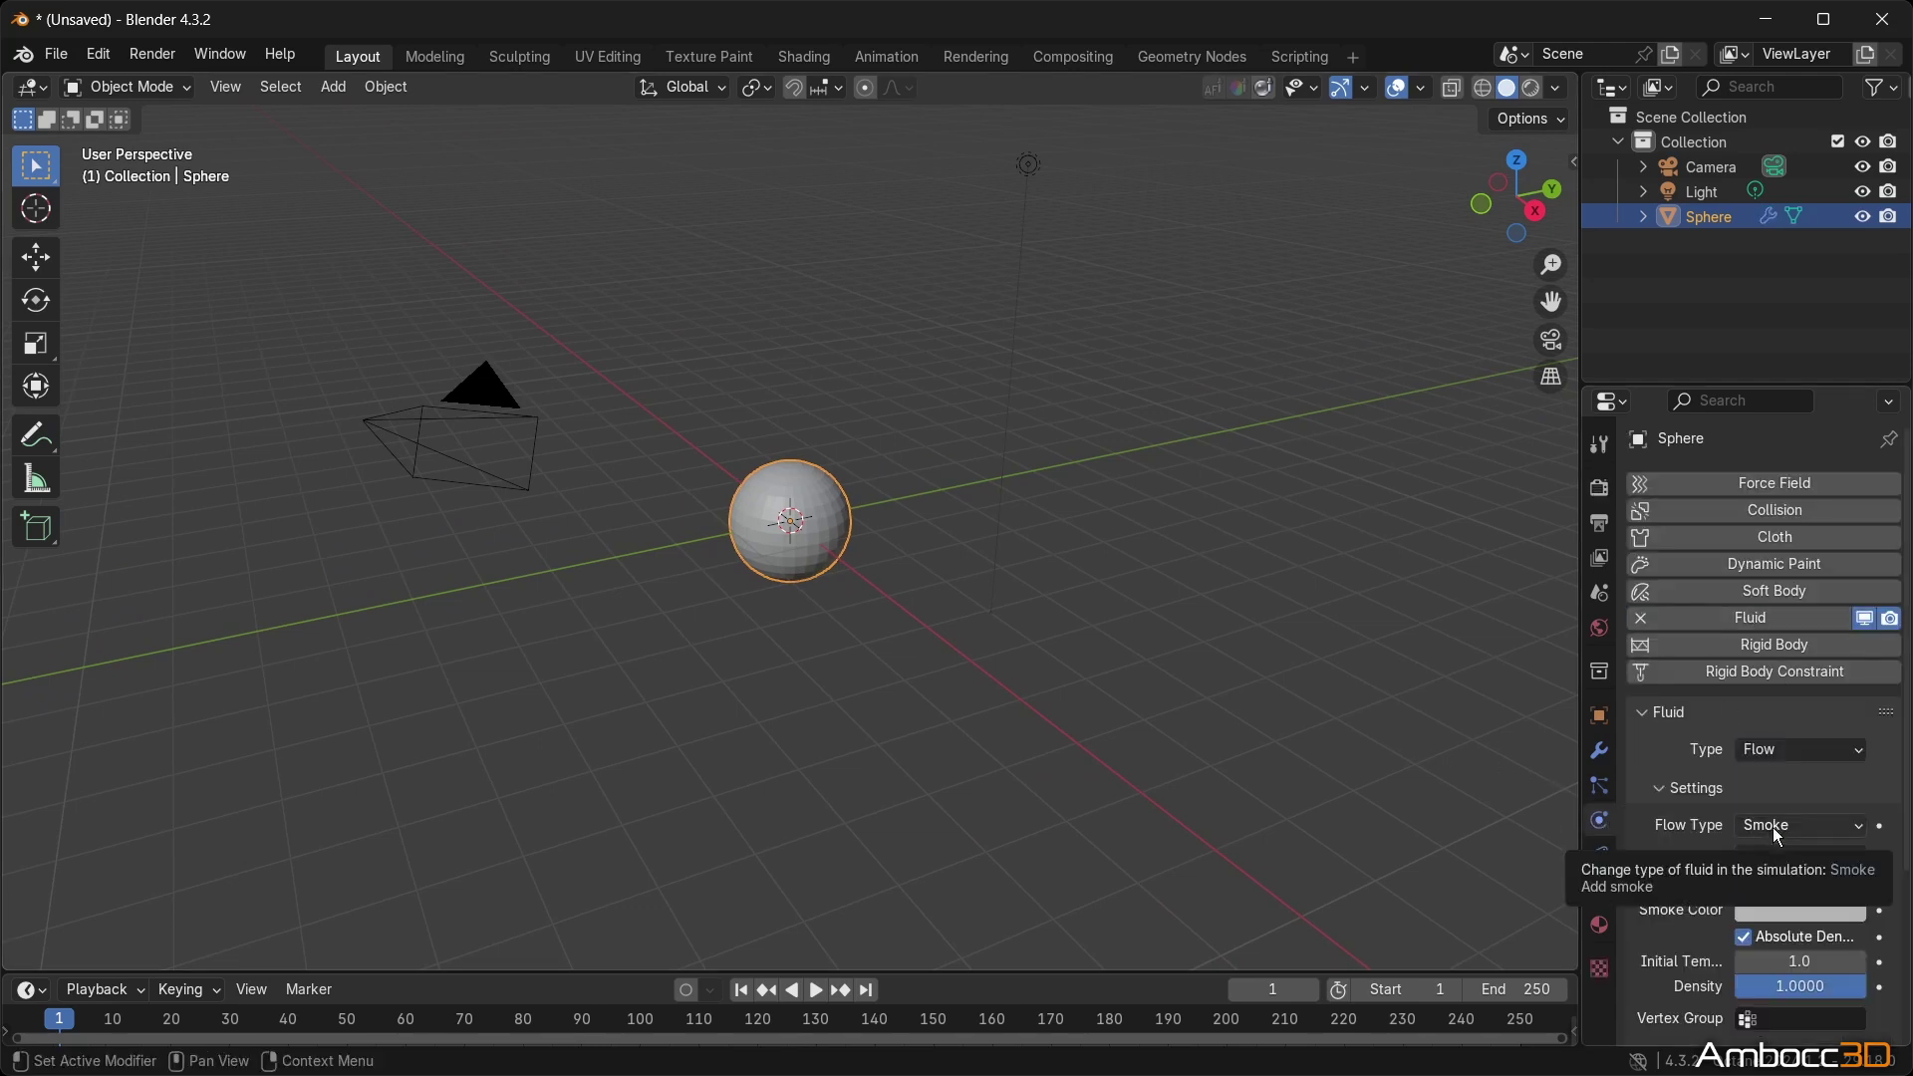
{"action": "scroll", "coordinate": [1779, 810], "scroll_direction": "down", "scroll_amount": 1}
{"action": "left_click", "coordinate": [1783, 773]}
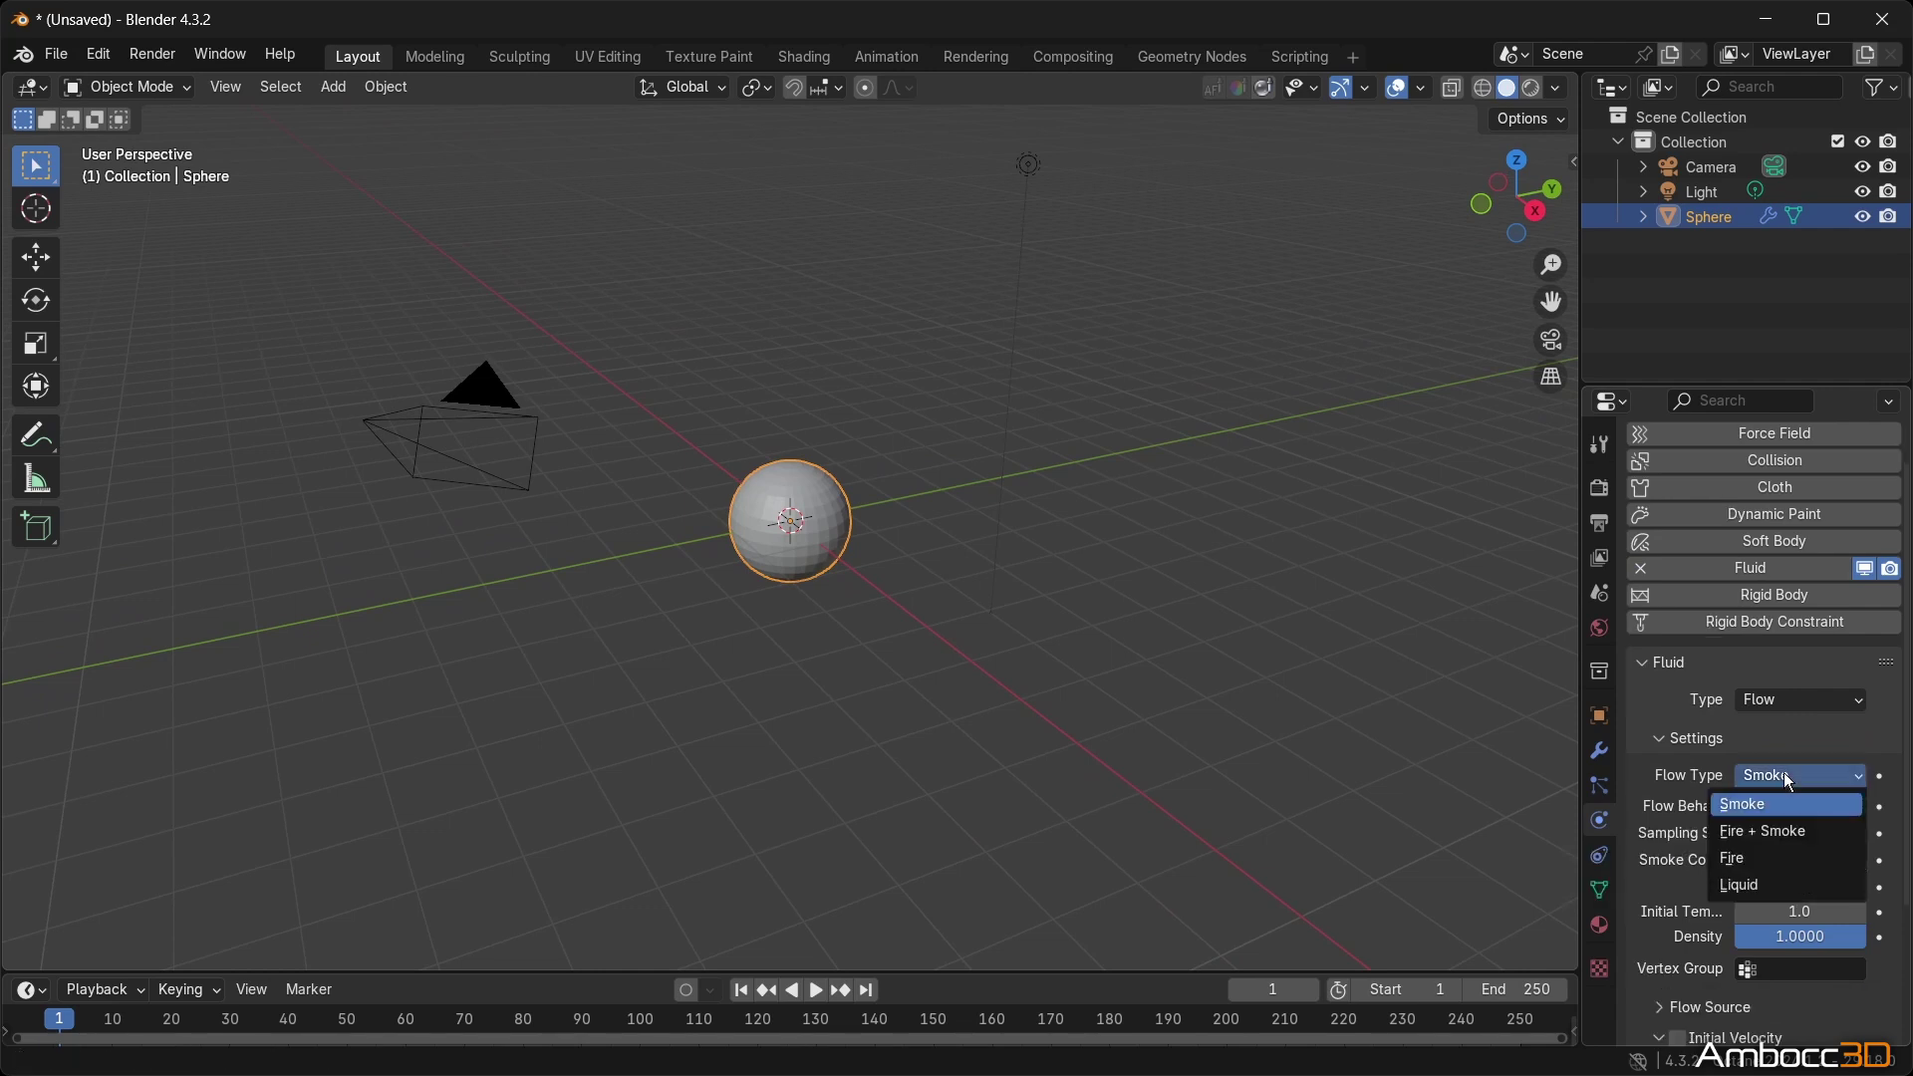
{"action": "left_click", "coordinate": [1783, 773]}
Set the flow behaviour to Inflow and keep Mesh as the flow source.
{"action": "scroll", "coordinate": [1783, 775], "scroll_direction": "down", "scroll_amount": 2}
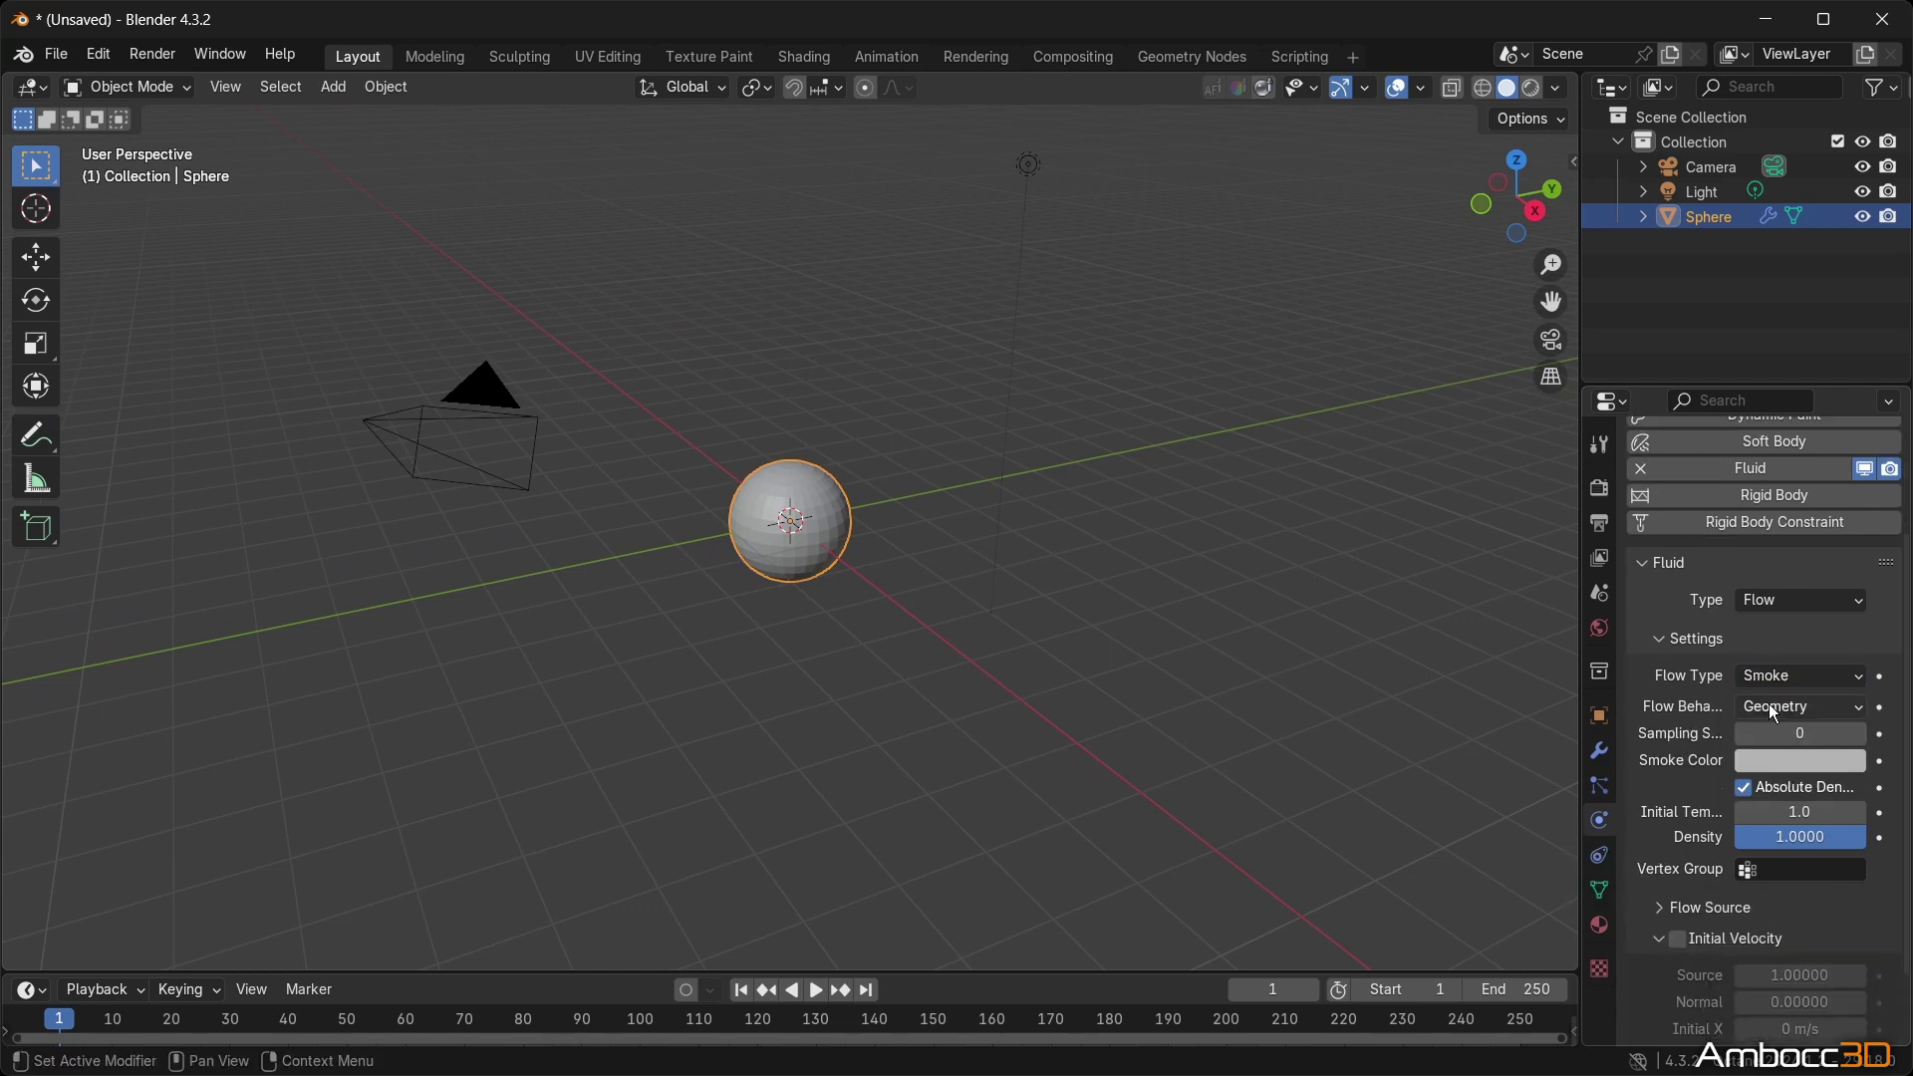
{"action": "left_click", "coordinate": [1772, 705]}
{"action": "left_click", "coordinate": [1775, 740]}
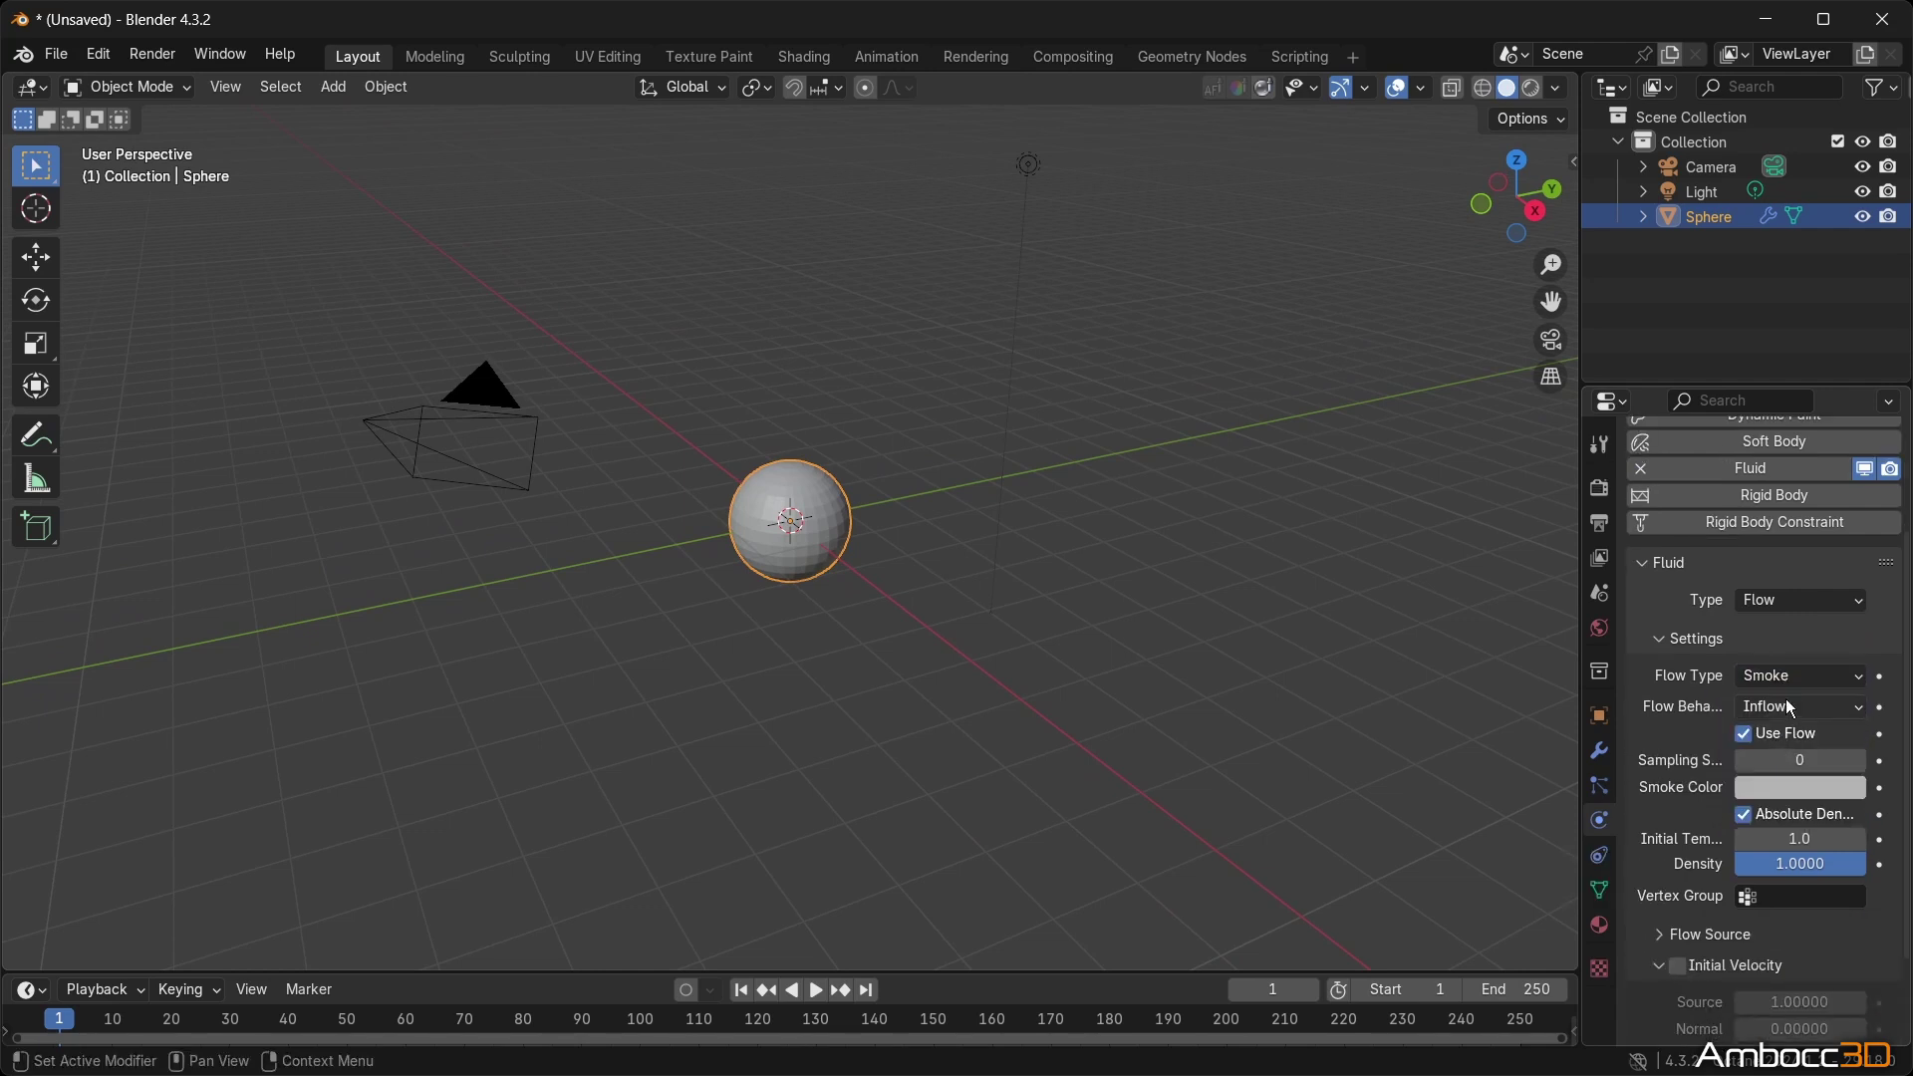
{"action": "scroll", "coordinate": [1797, 781], "scroll_direction": "down", "scroll_amount": 3}
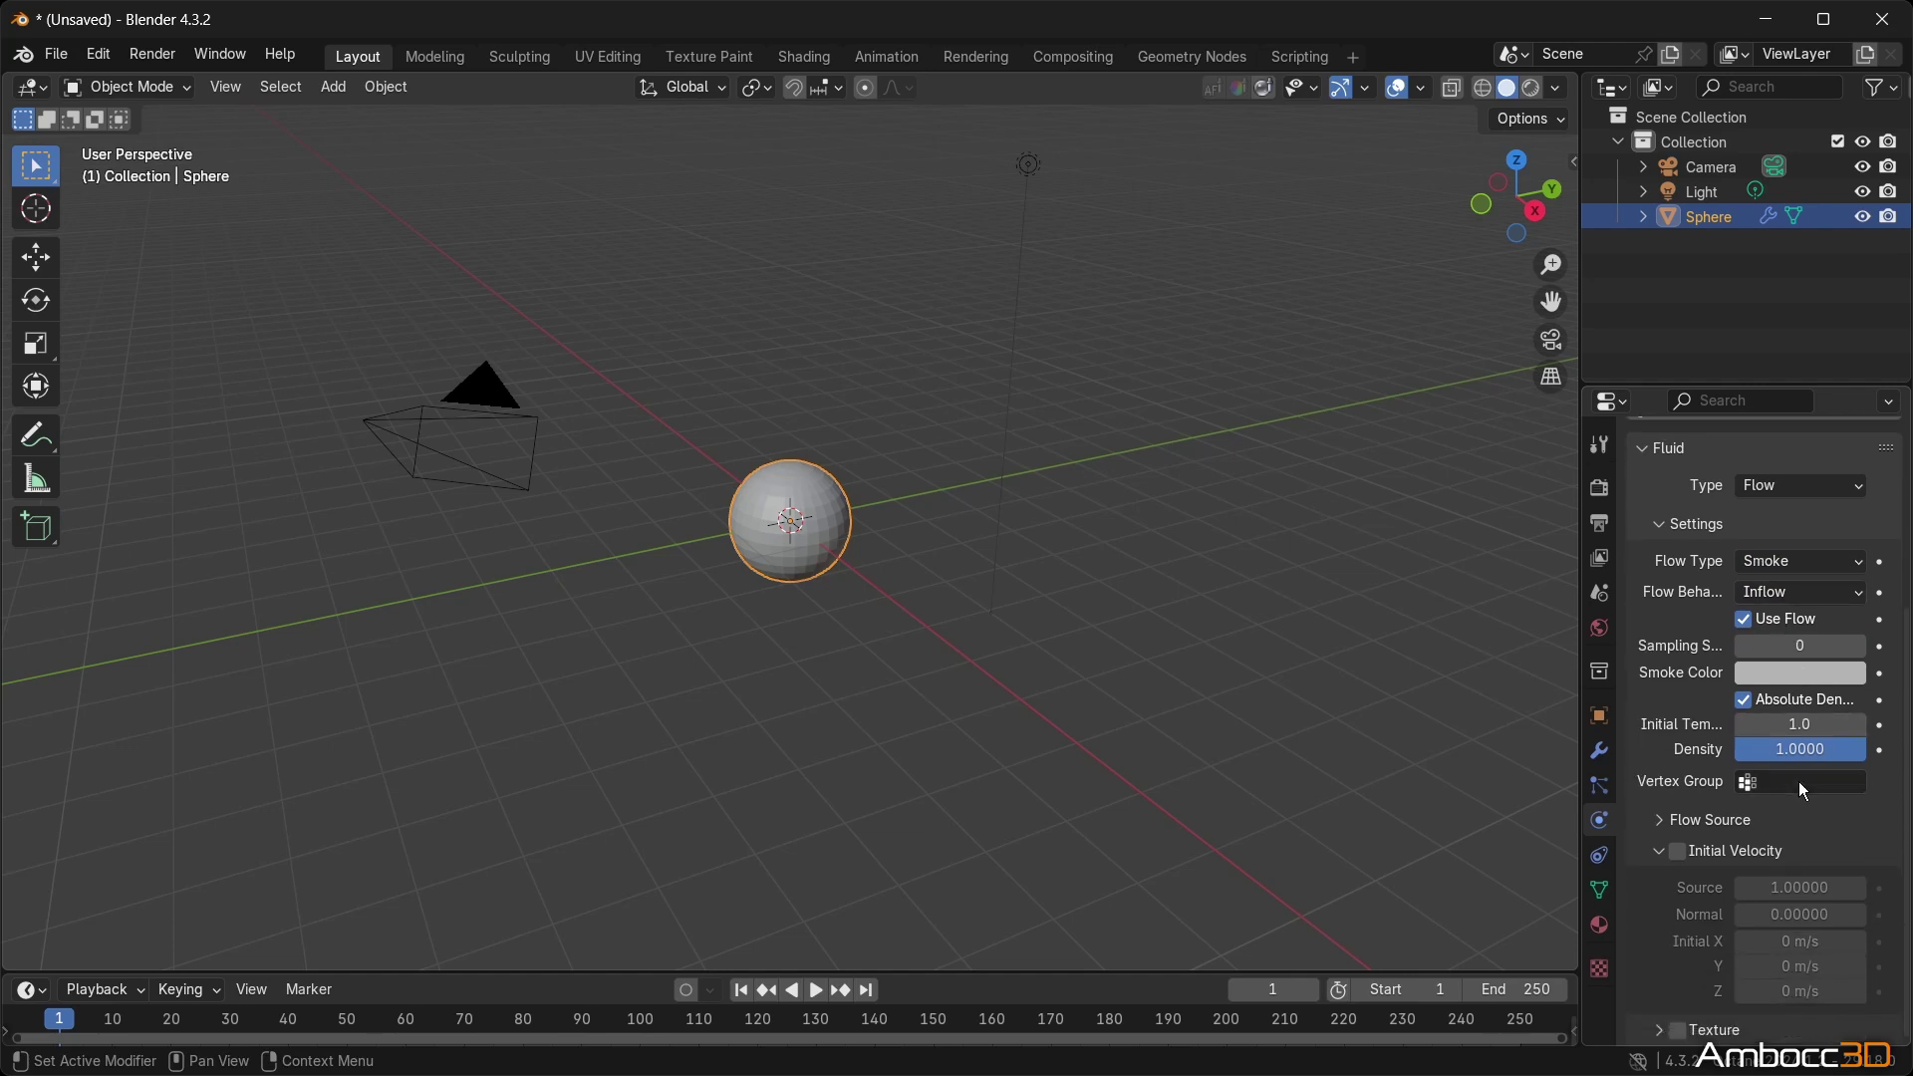
{"action": "left_click", "coordinate": [1662, 819]}
{"action": "left_click", "coordinate": [1803, 856]}
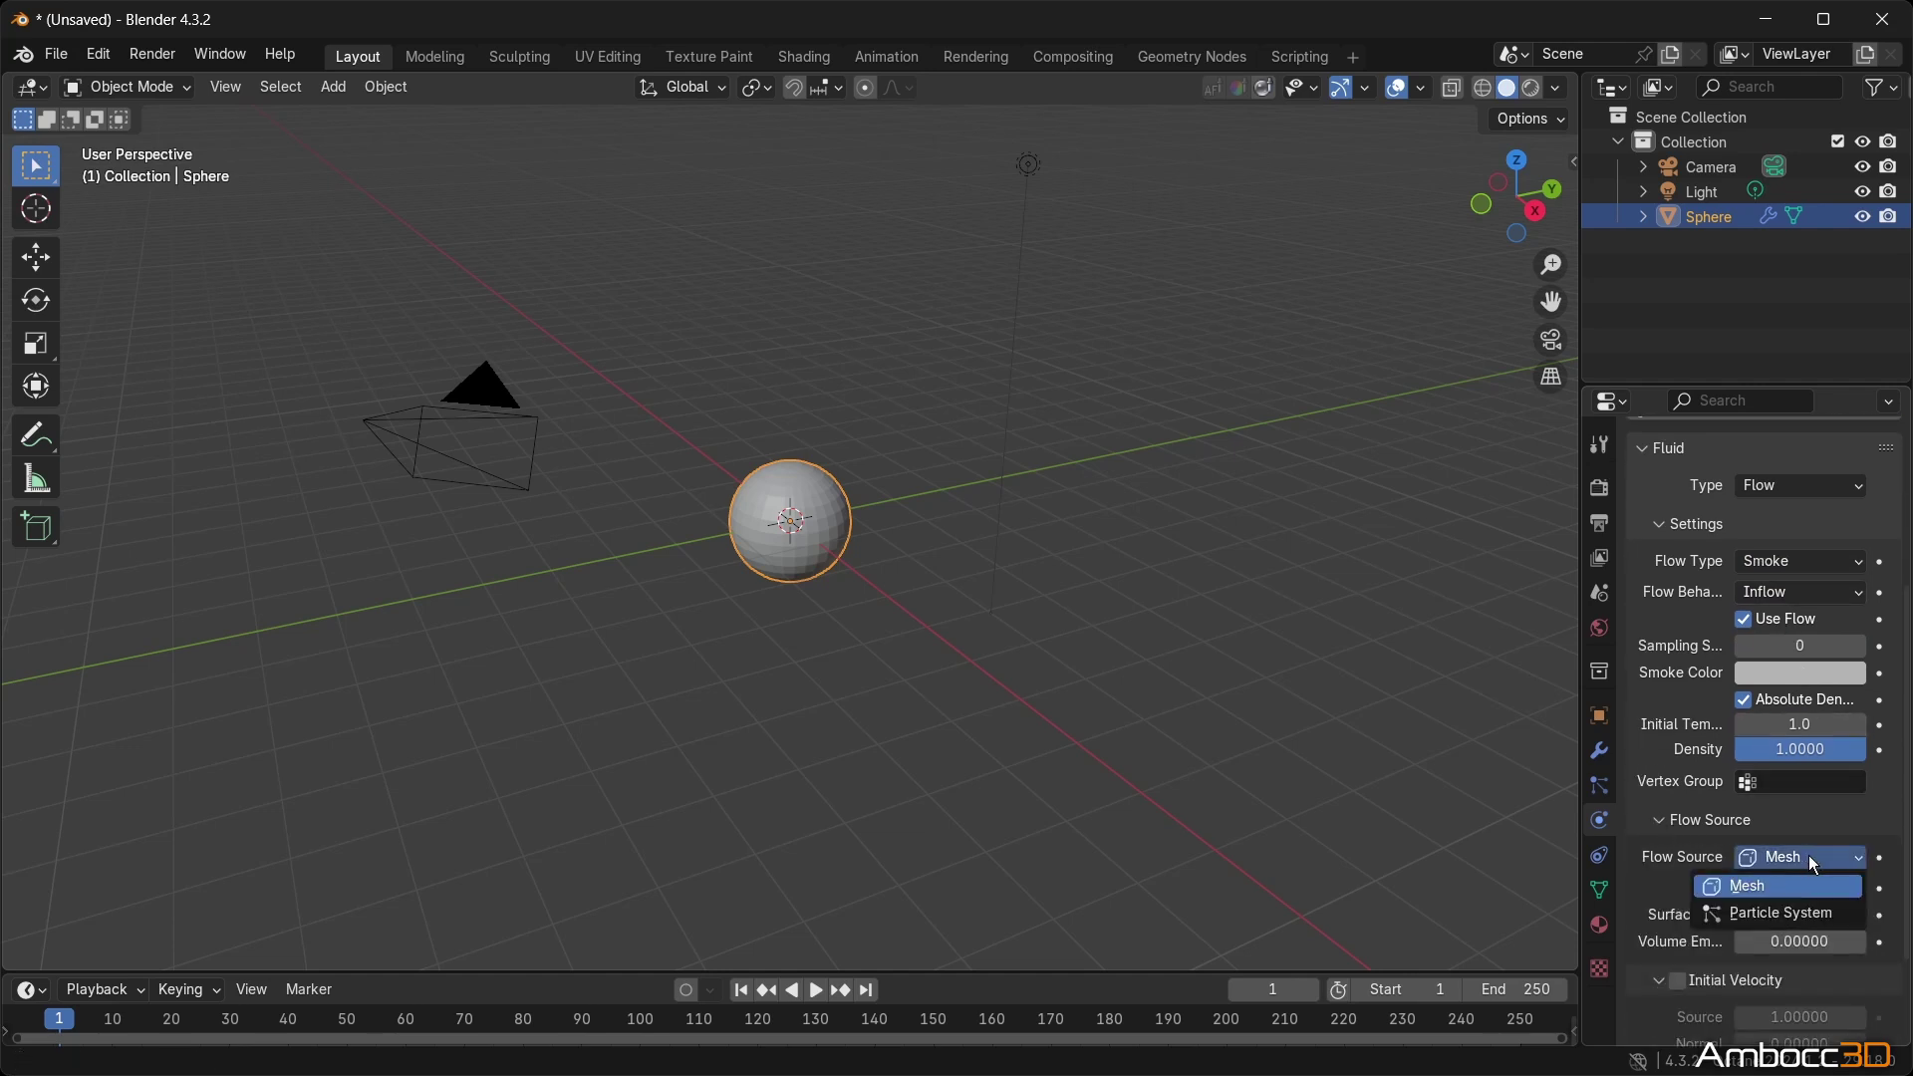
{"action": "left_click", "coordinate": [1827, 855]}
{"action": "middle_click_drag", "start_coordinate": [1445, 787], "coordinate": [833, 505]}
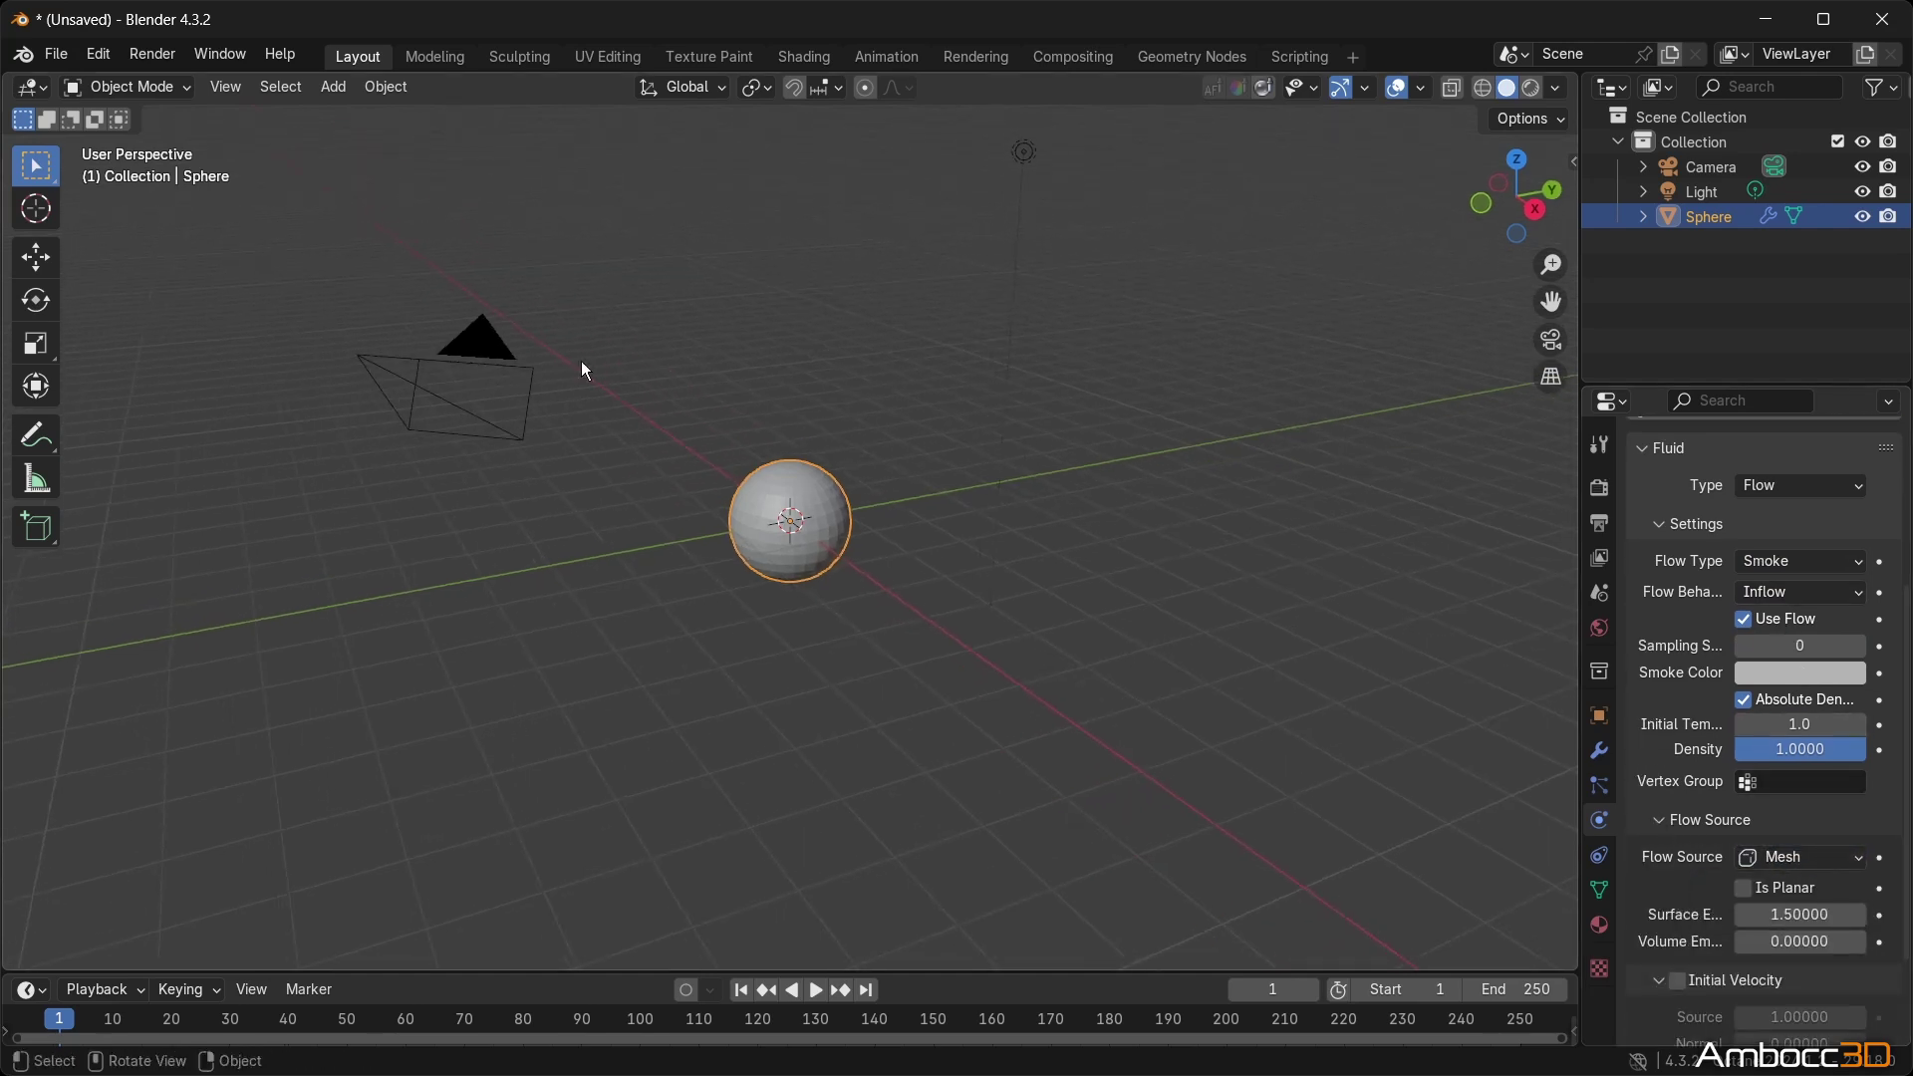
Add a cube and switch to wireframe shading to see the sphere inside.
{"action": "left_click", "coordinate": [333, 88]}
{"action": "mouse_move", "coordinate": [354, 110]}
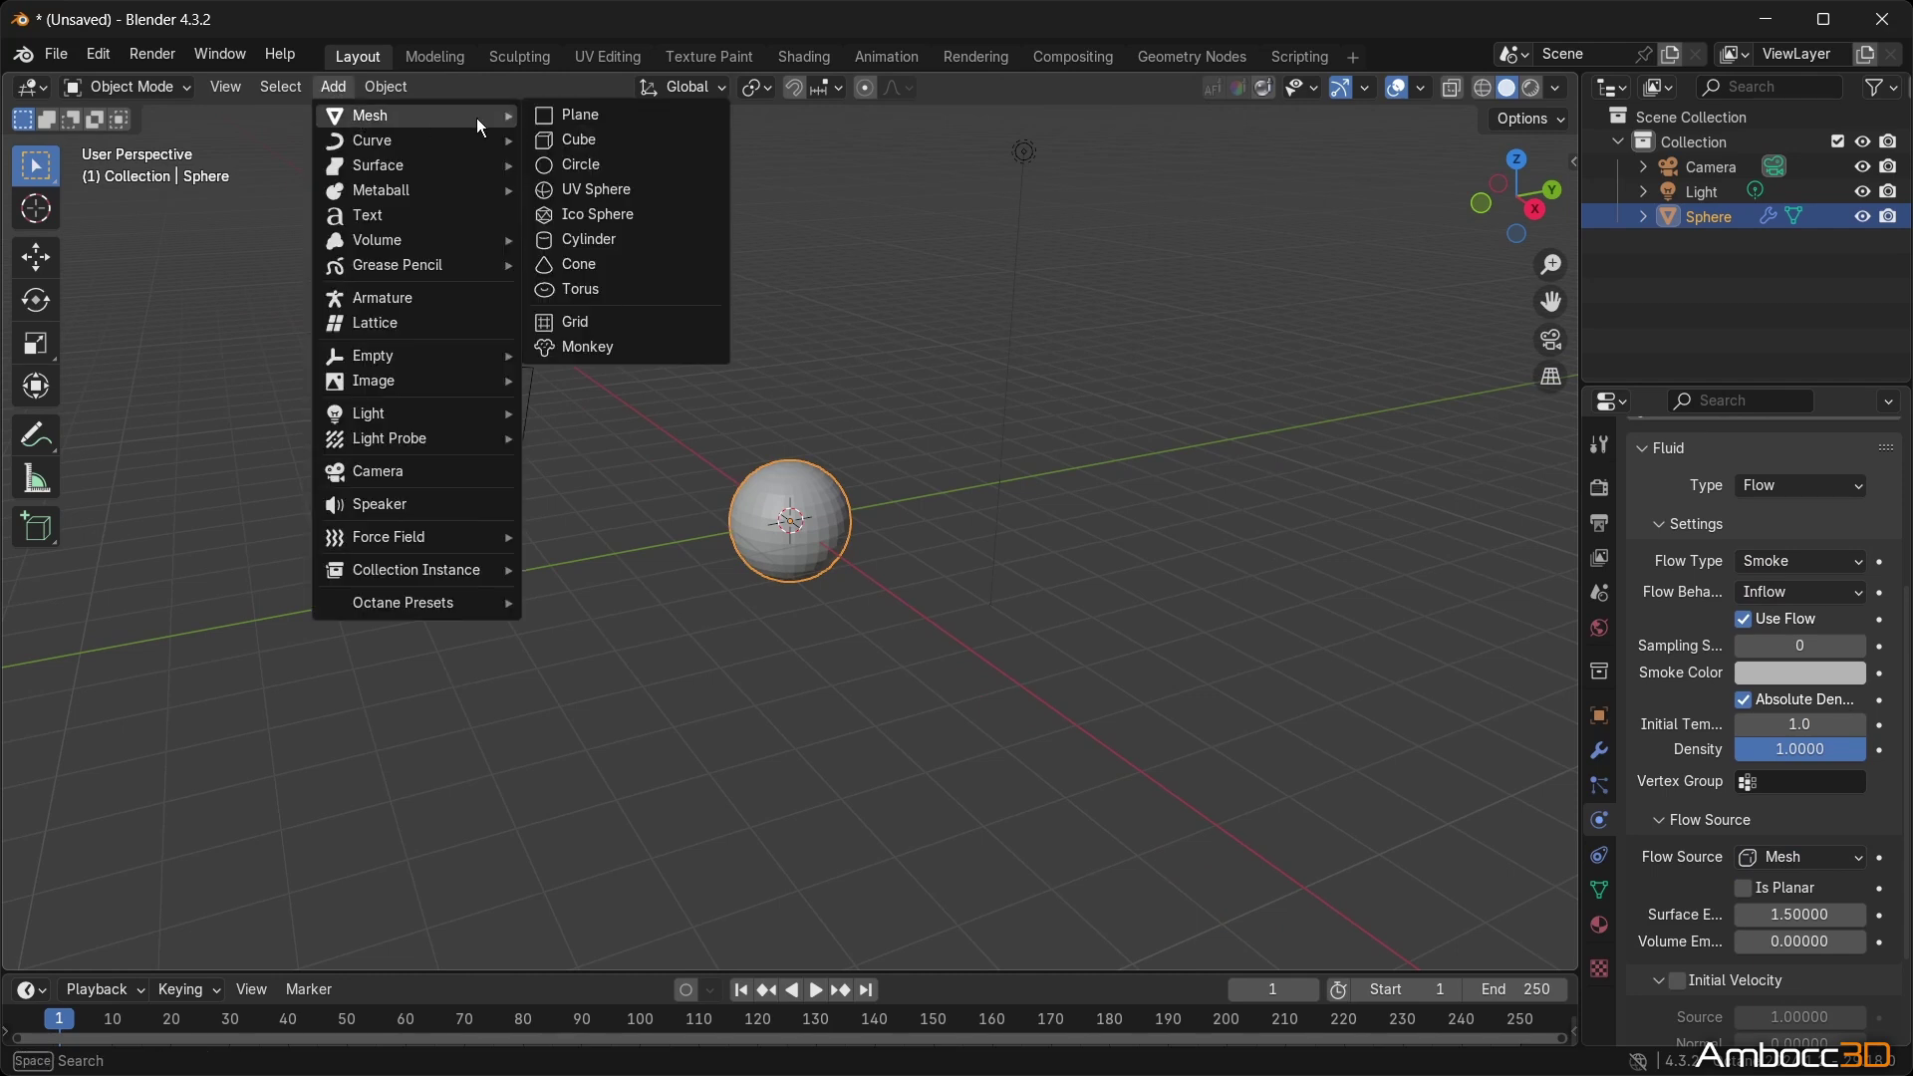
{"action": "left_click", "coordinate": [619, 133]}
{"action": "middle_click_drag", "start_coordinate": [797, 528], "coordinate": [884, 534]}
{"action": "scroll", "coordinate": [897, 536], "scroll_direction": "up", "scroll_amount": 2}
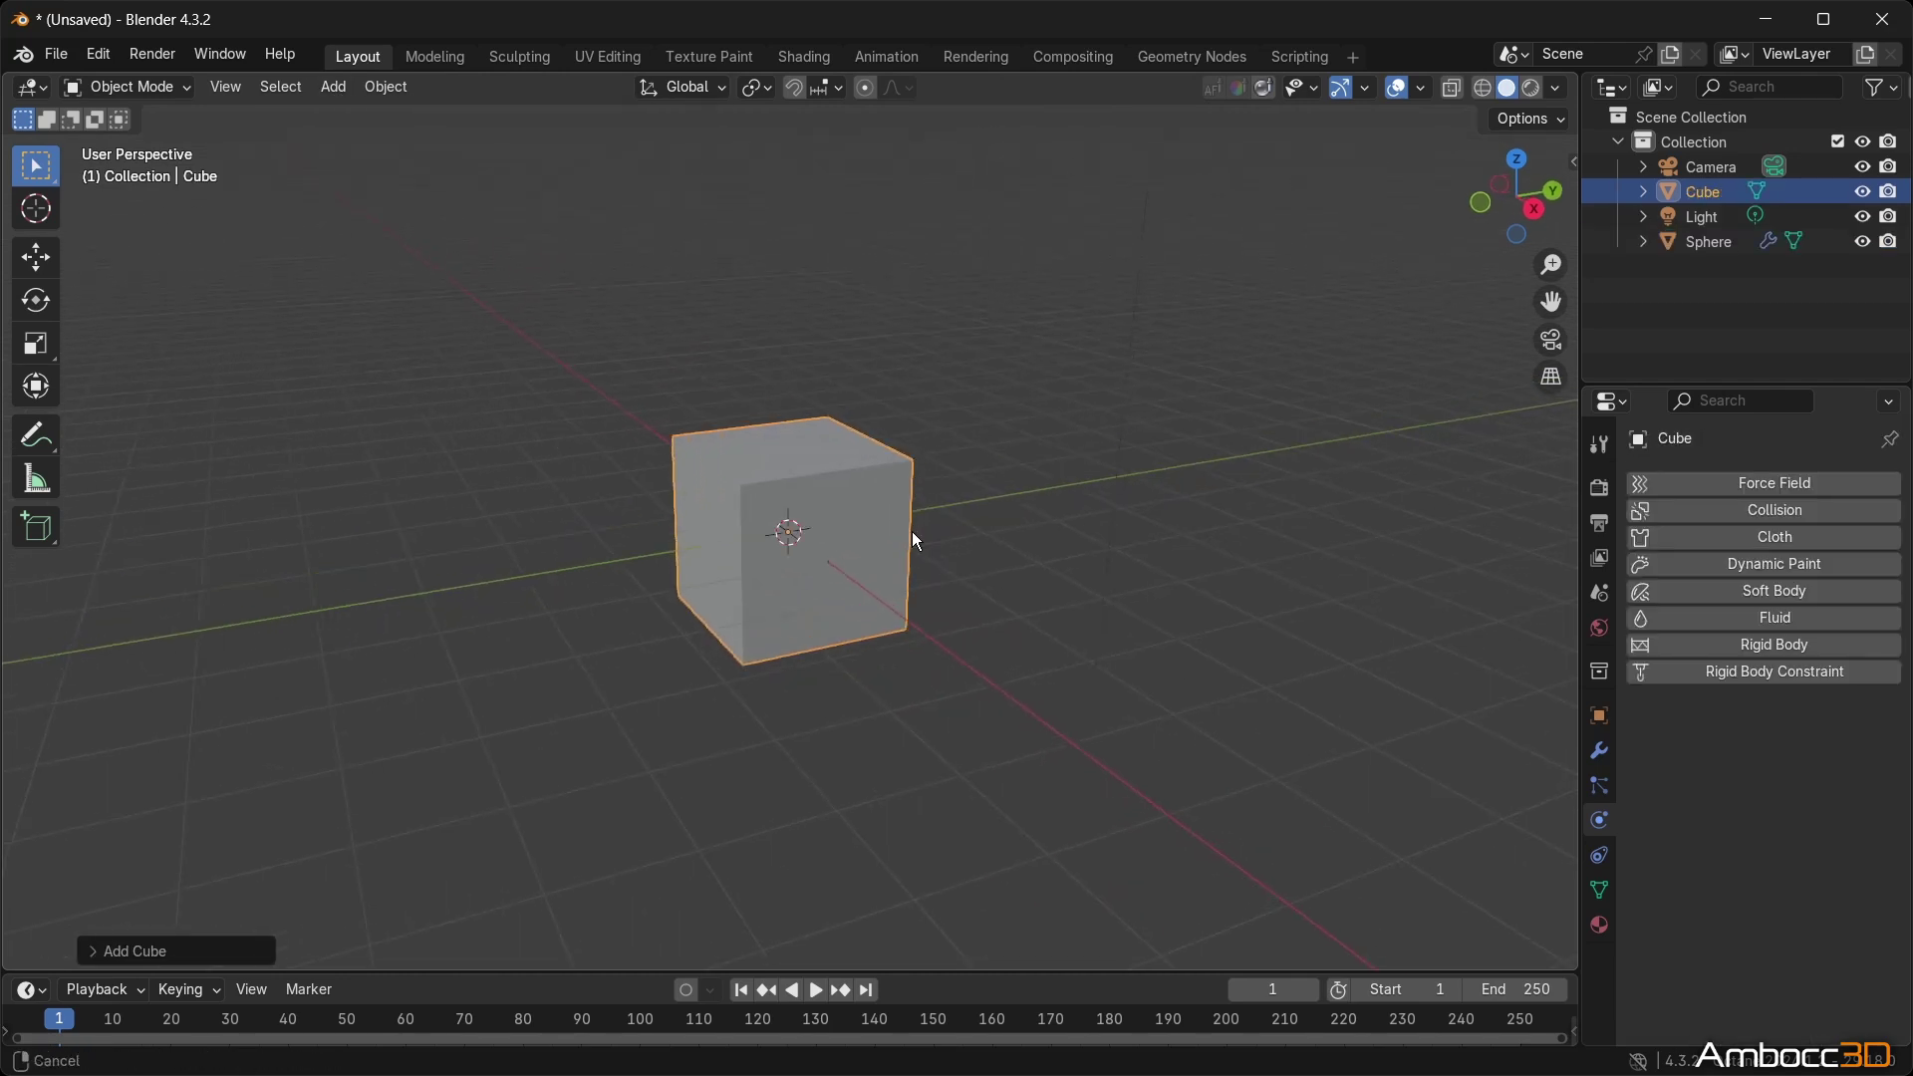
{"action": "left_click", "coordinate": [1482, 94]}
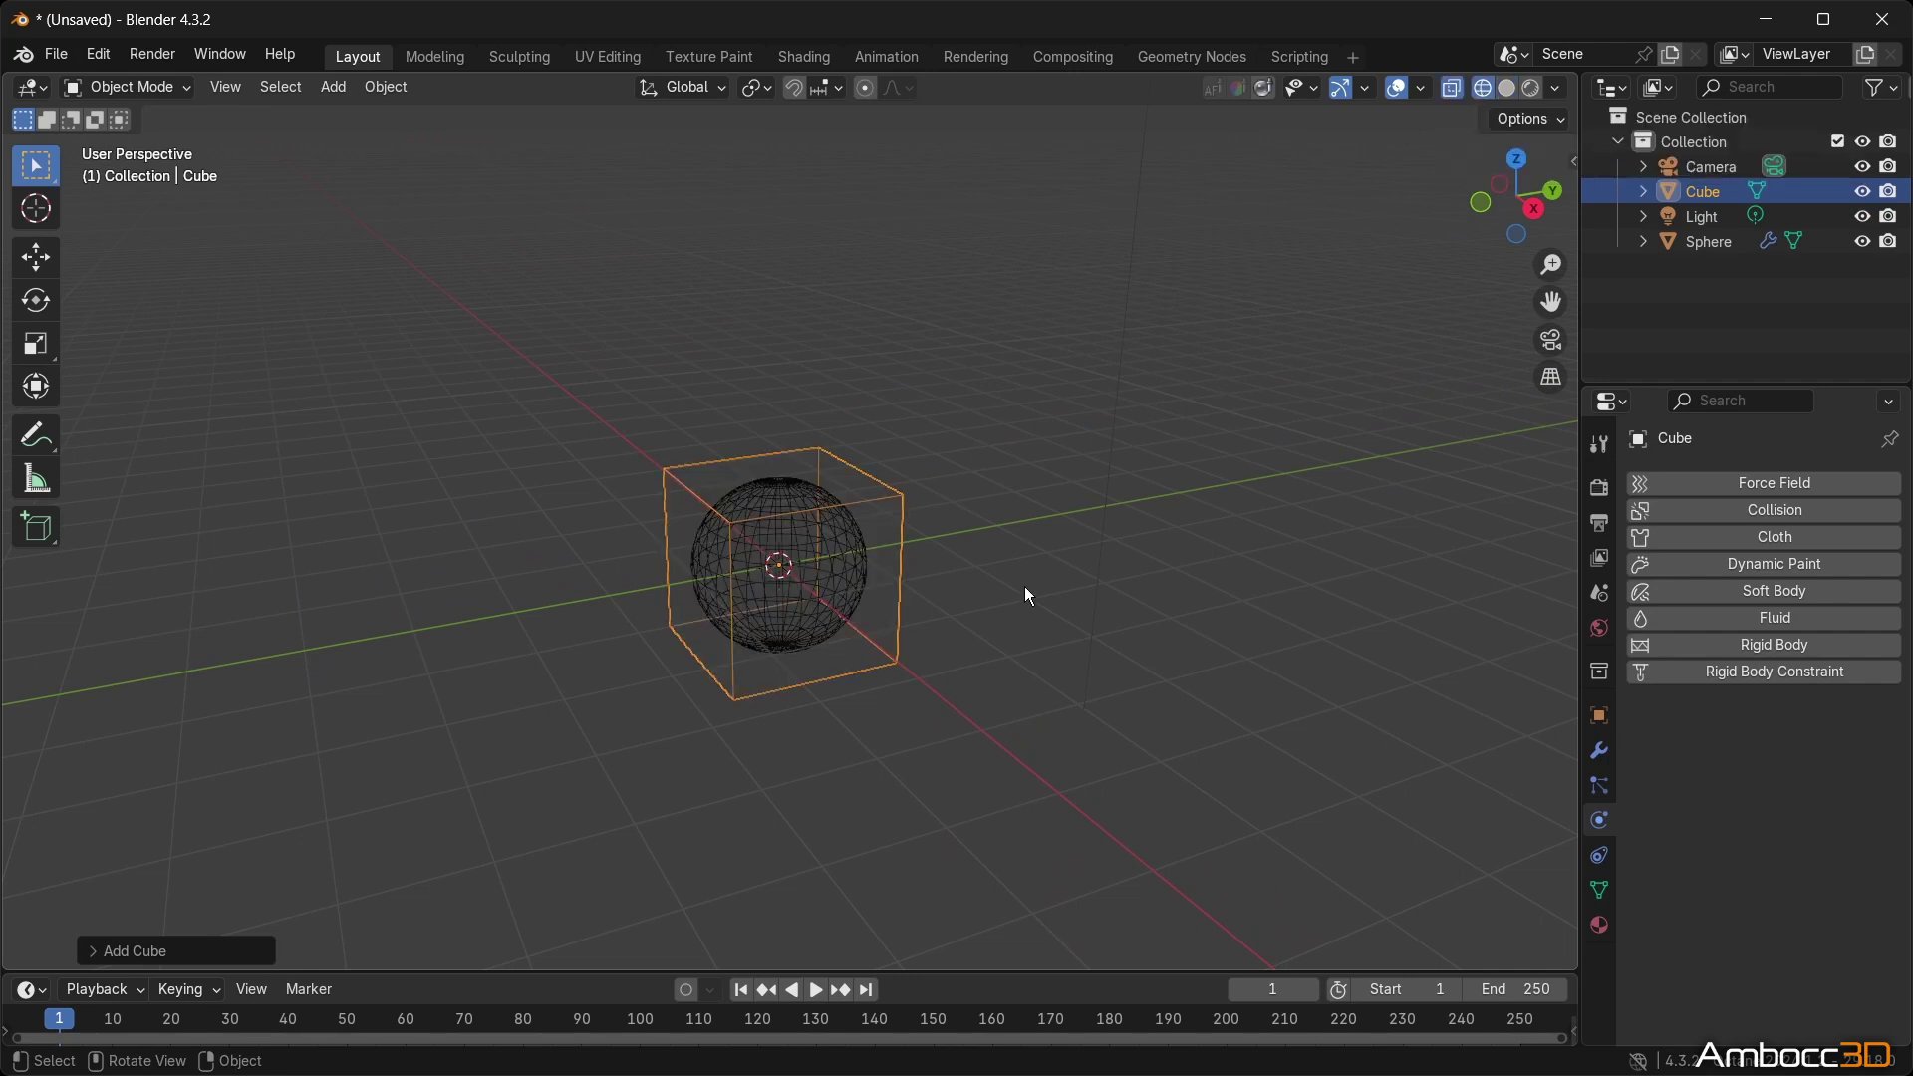
{"action": "middle_click_drag", "start_coordinate": [1027, 595], "coordinate": [955, 628]}
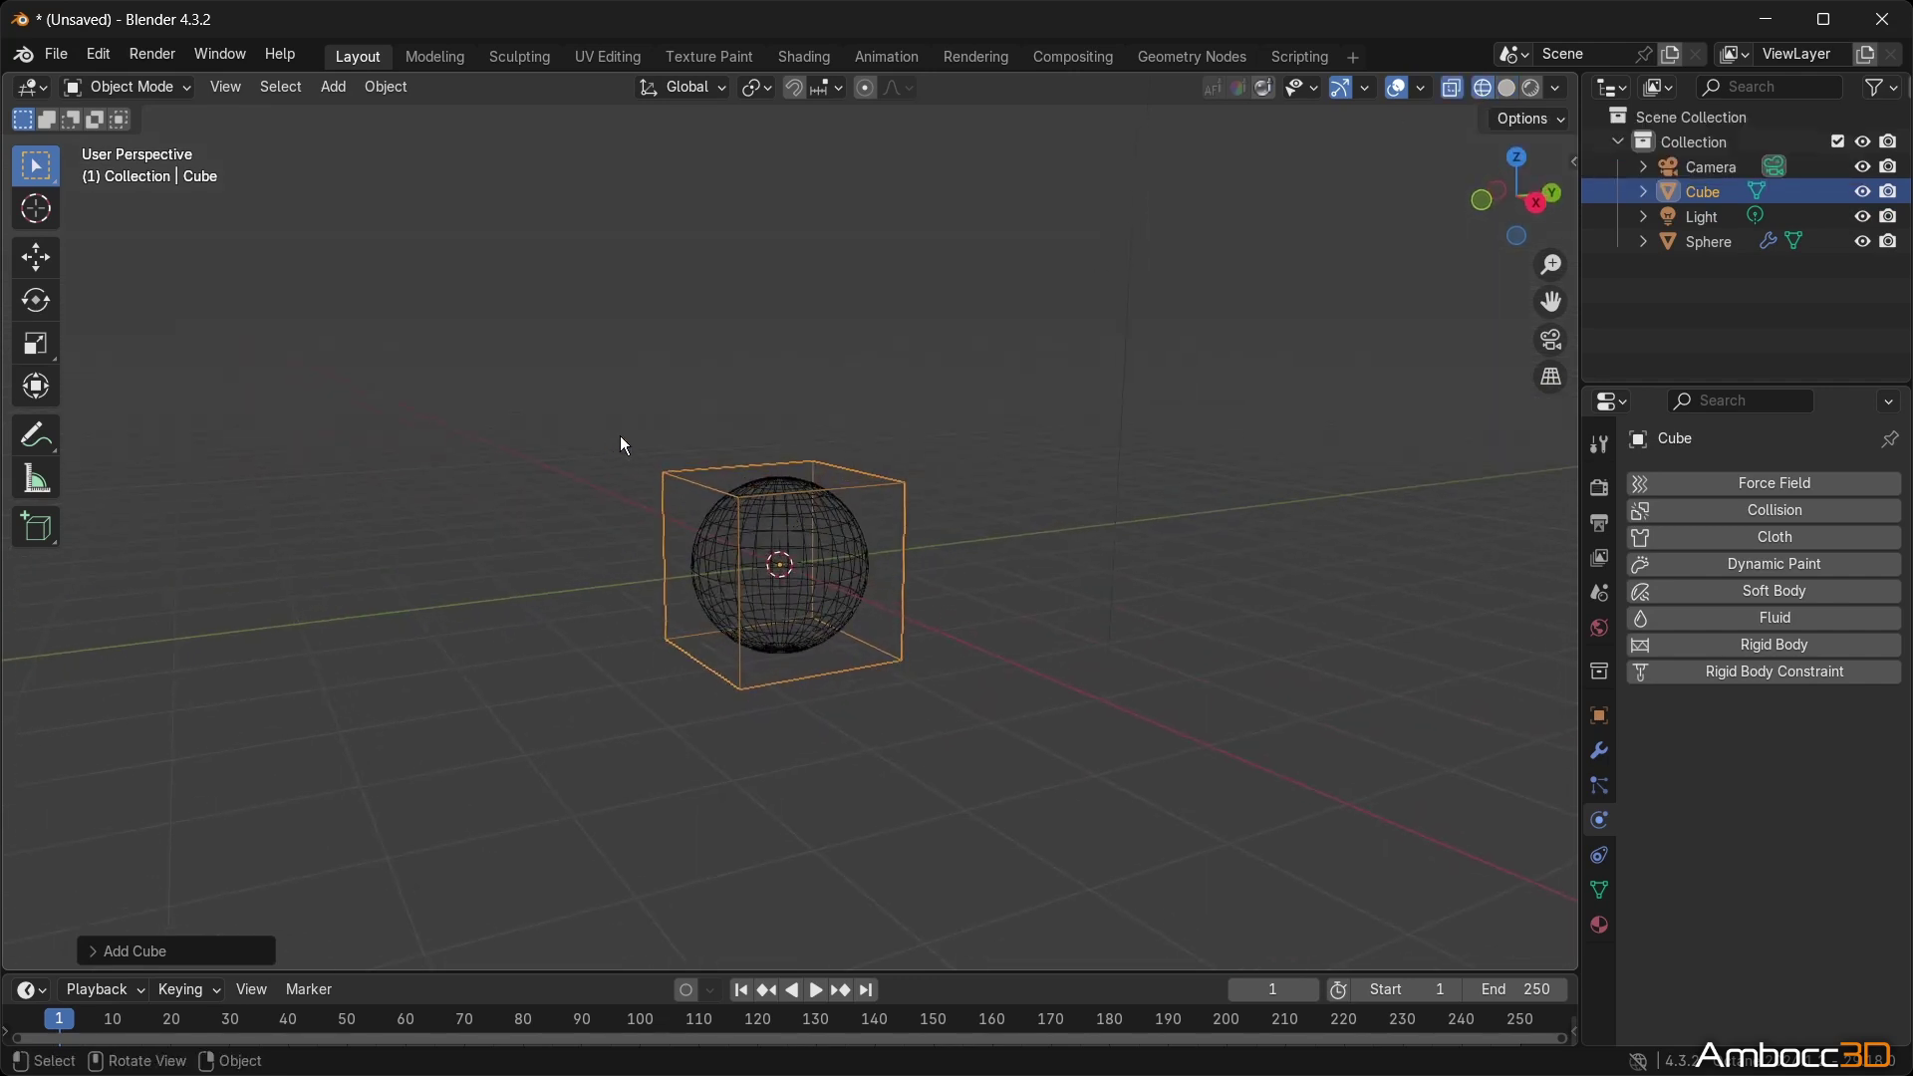
Scale the cube up and raise it along Z above the sphere.
{"action": "key", "text": "s"}
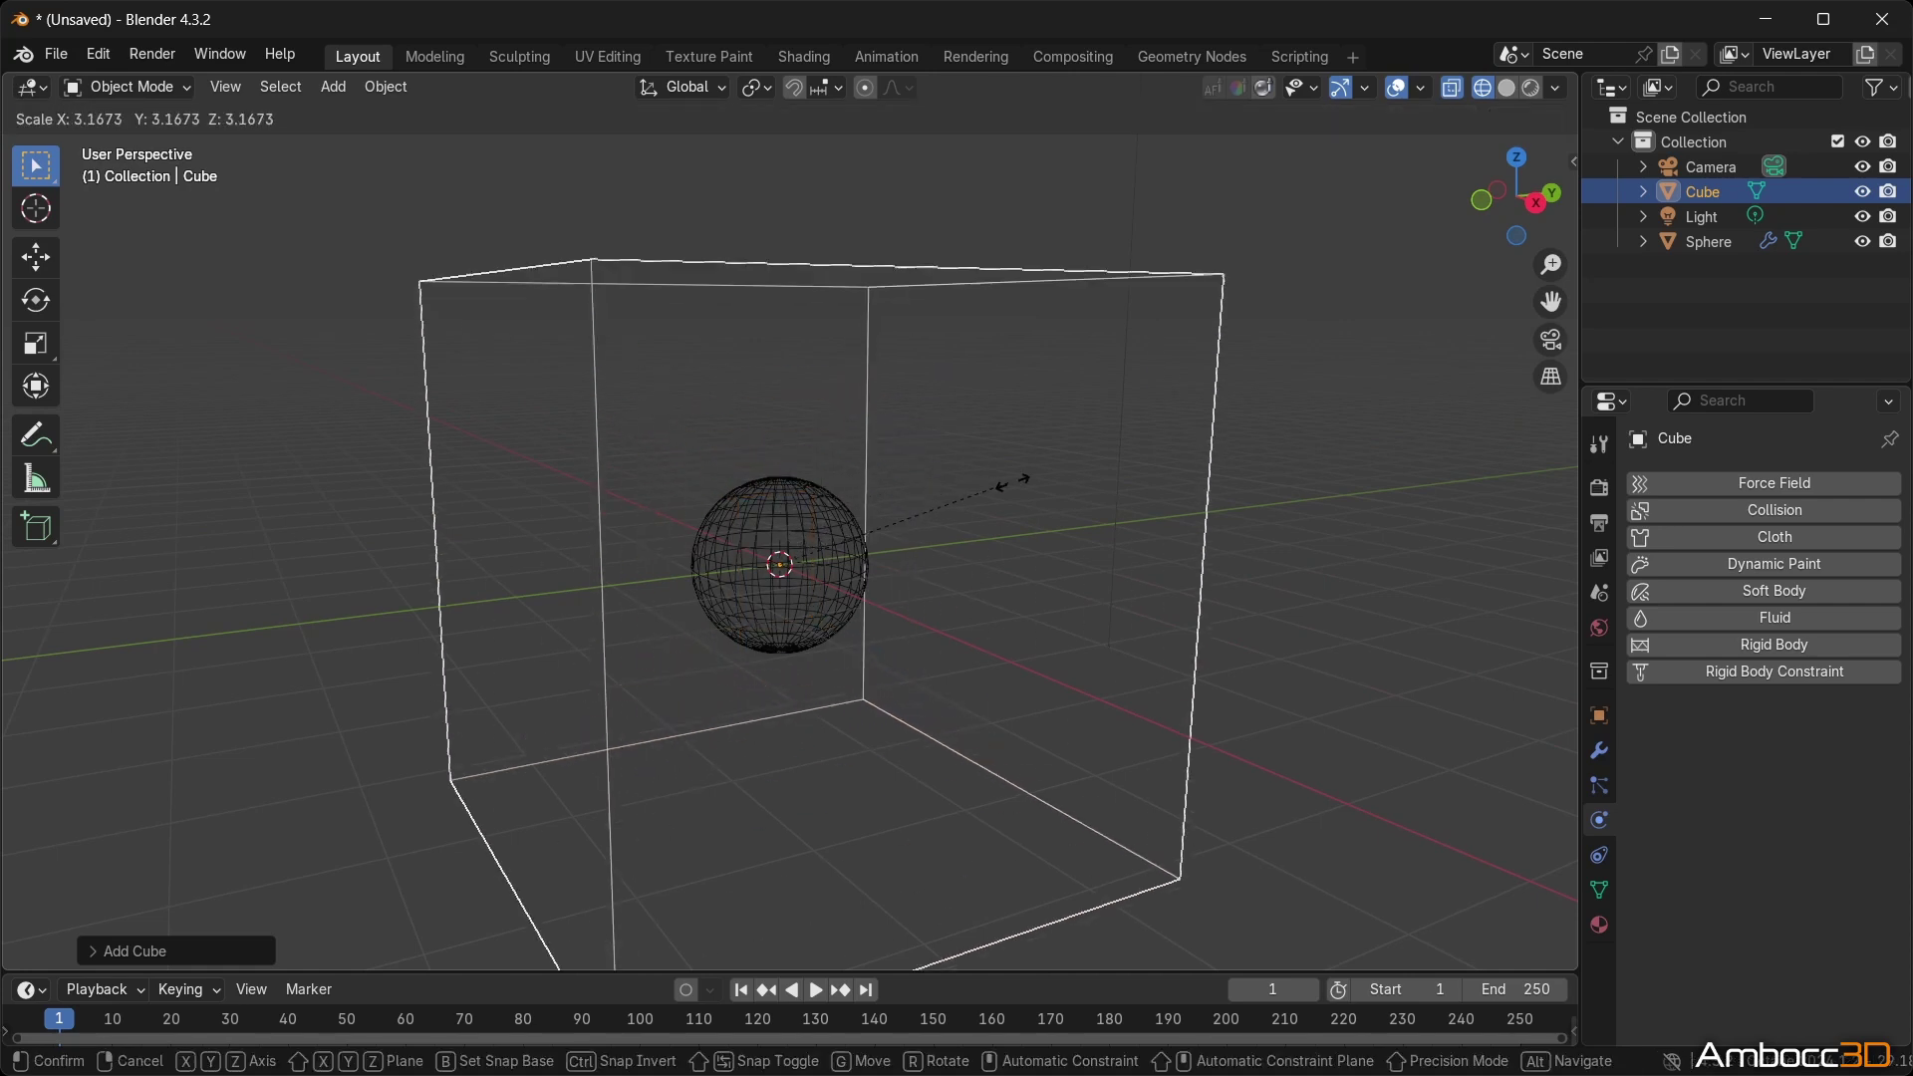
{"action": "left_click", "coordinate": [1047, 481]}
{"action": "scroll", "coordinate": [923, 552], "scroll_direction": "down", "scroll_amount": 5}
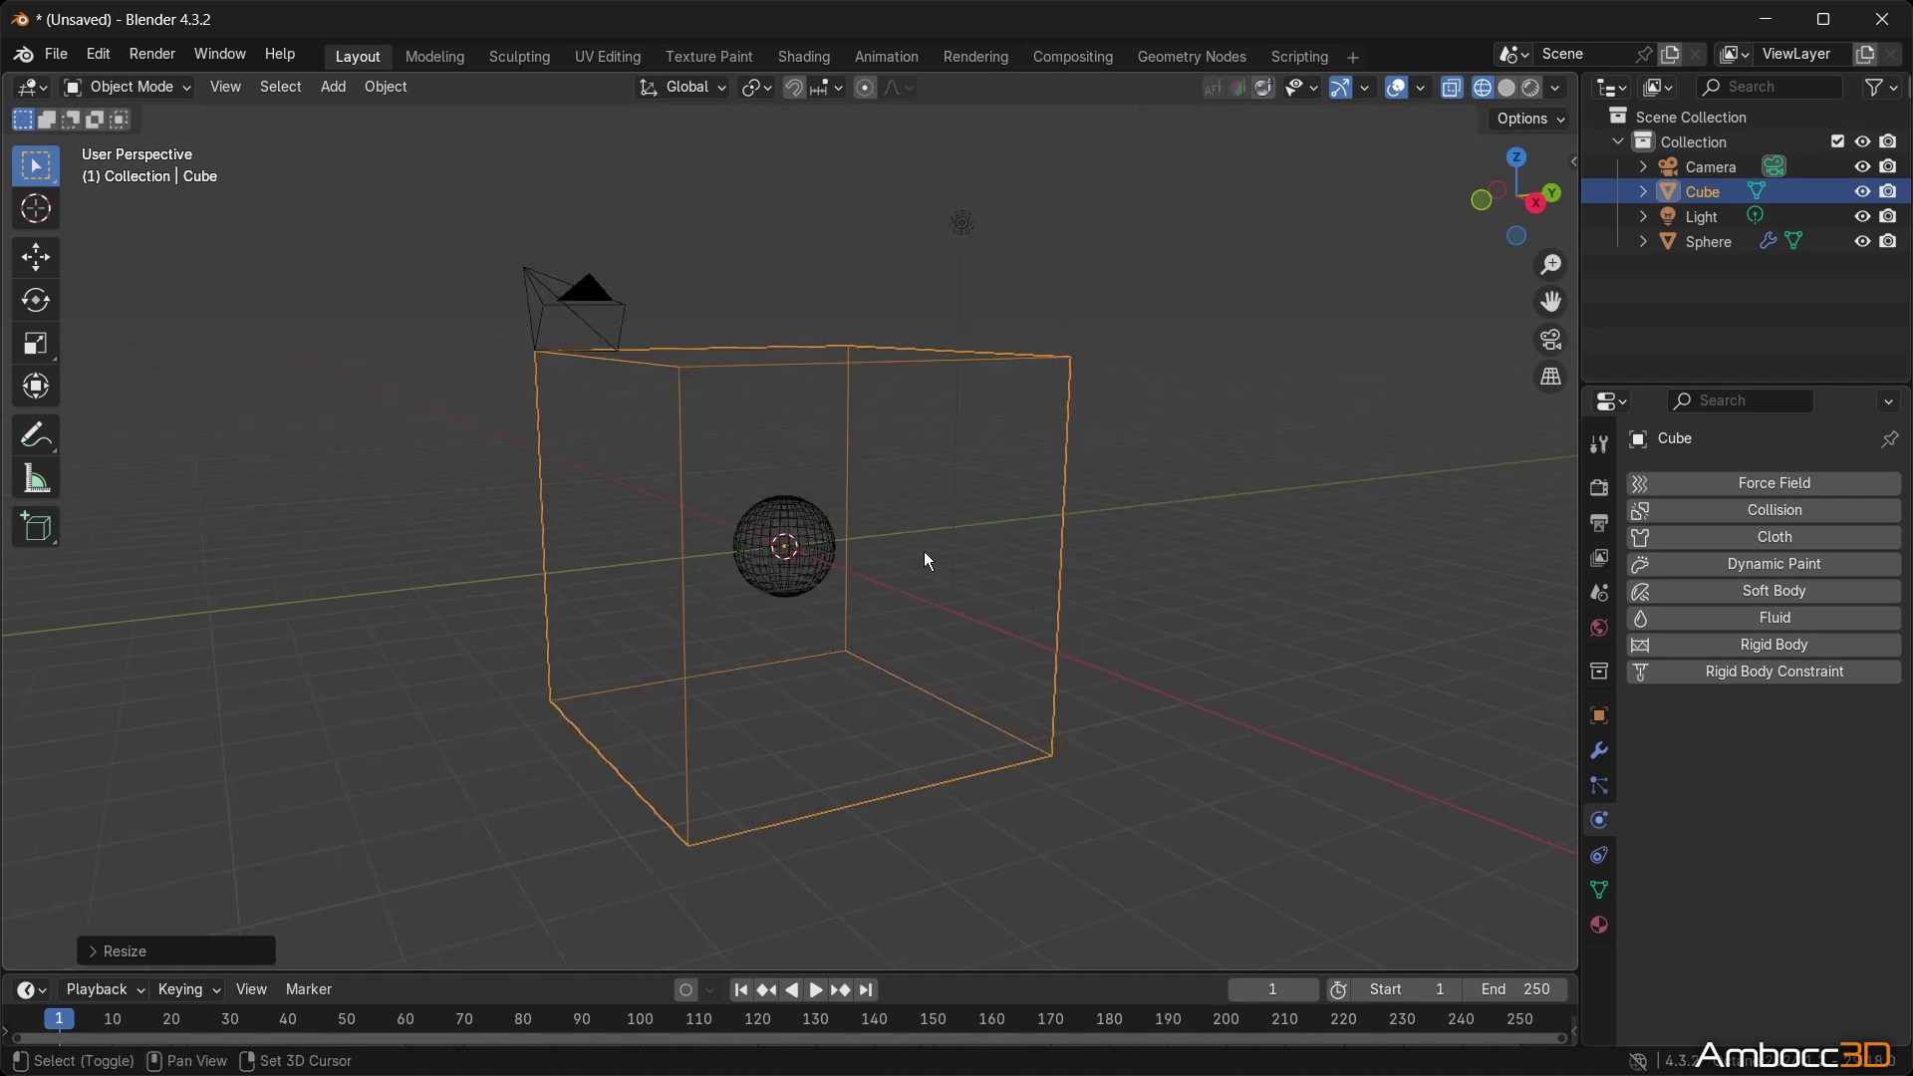
{"action": "middle_click_drag", "start_coordinate": [891, 593], "coordinate": [824, 585]}
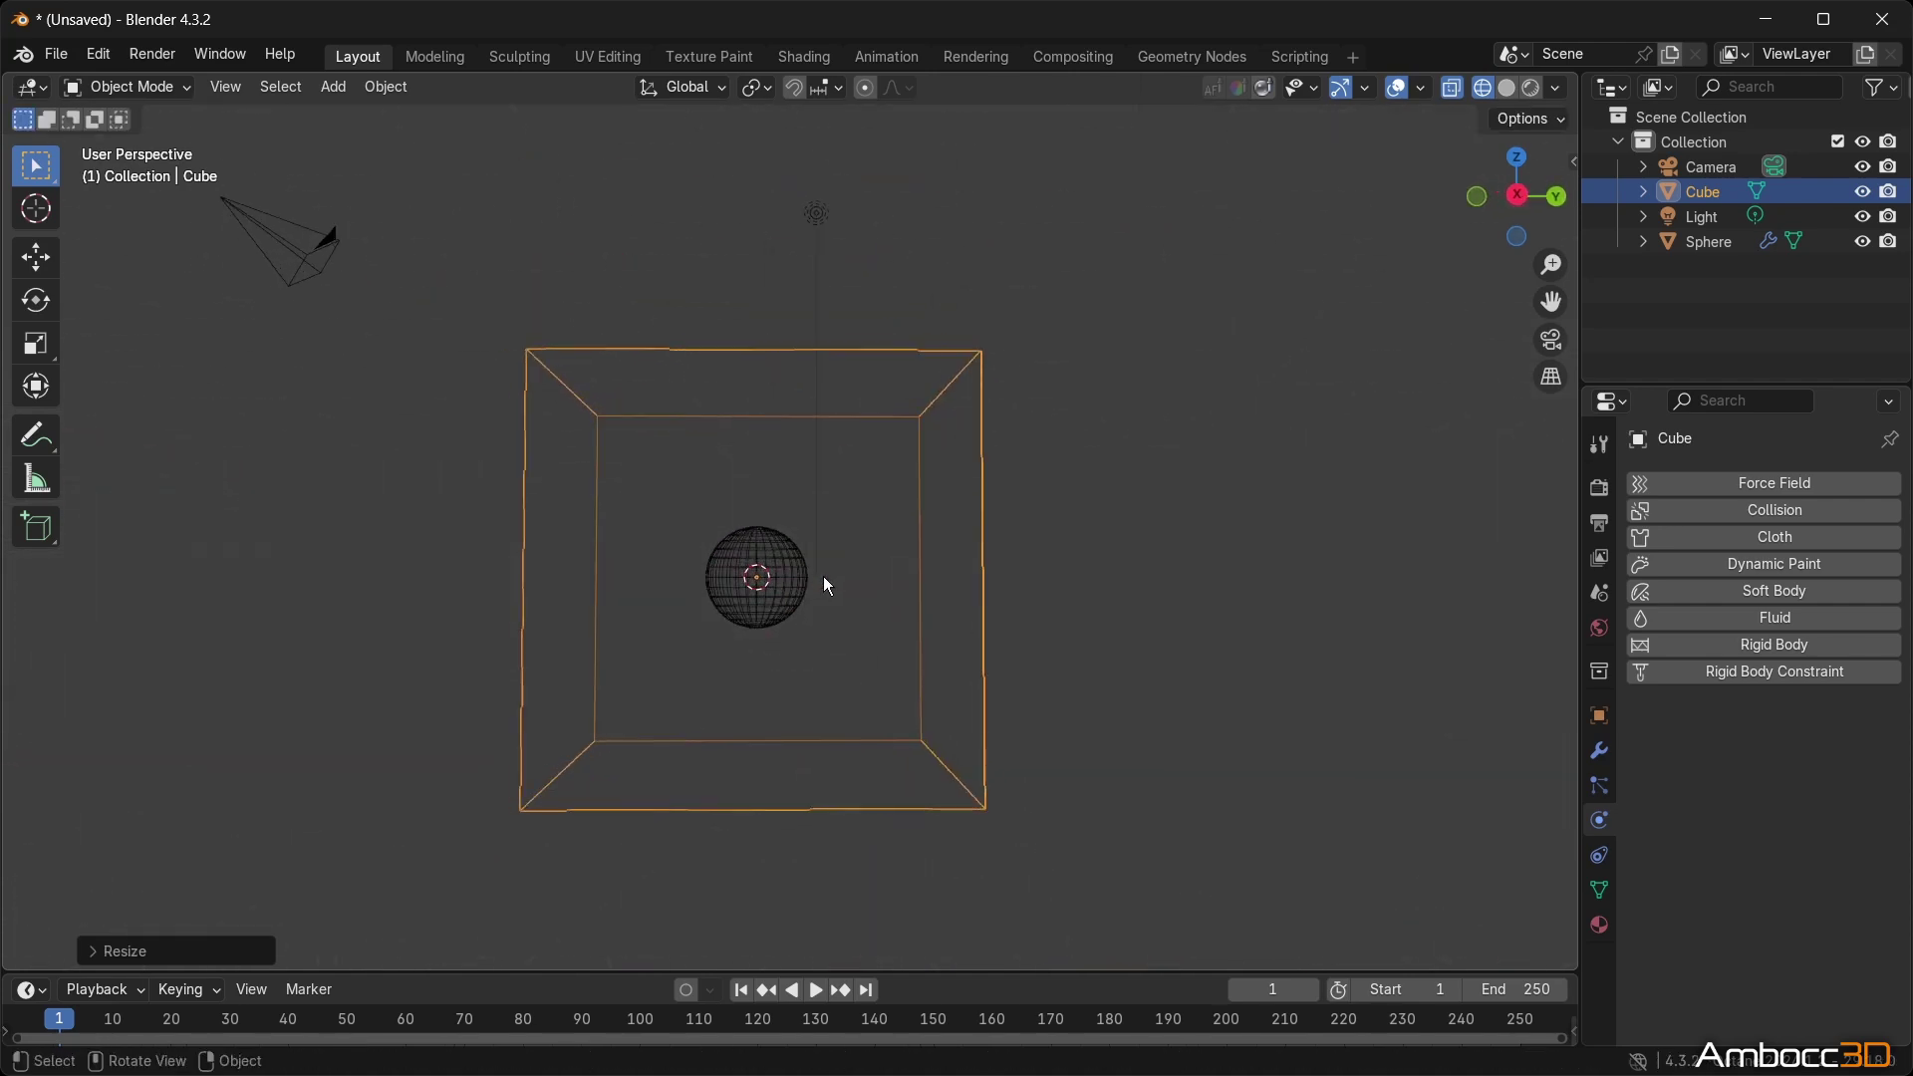
{"action": "key", "text": "g"}
{"action": "key", "text": "z"}
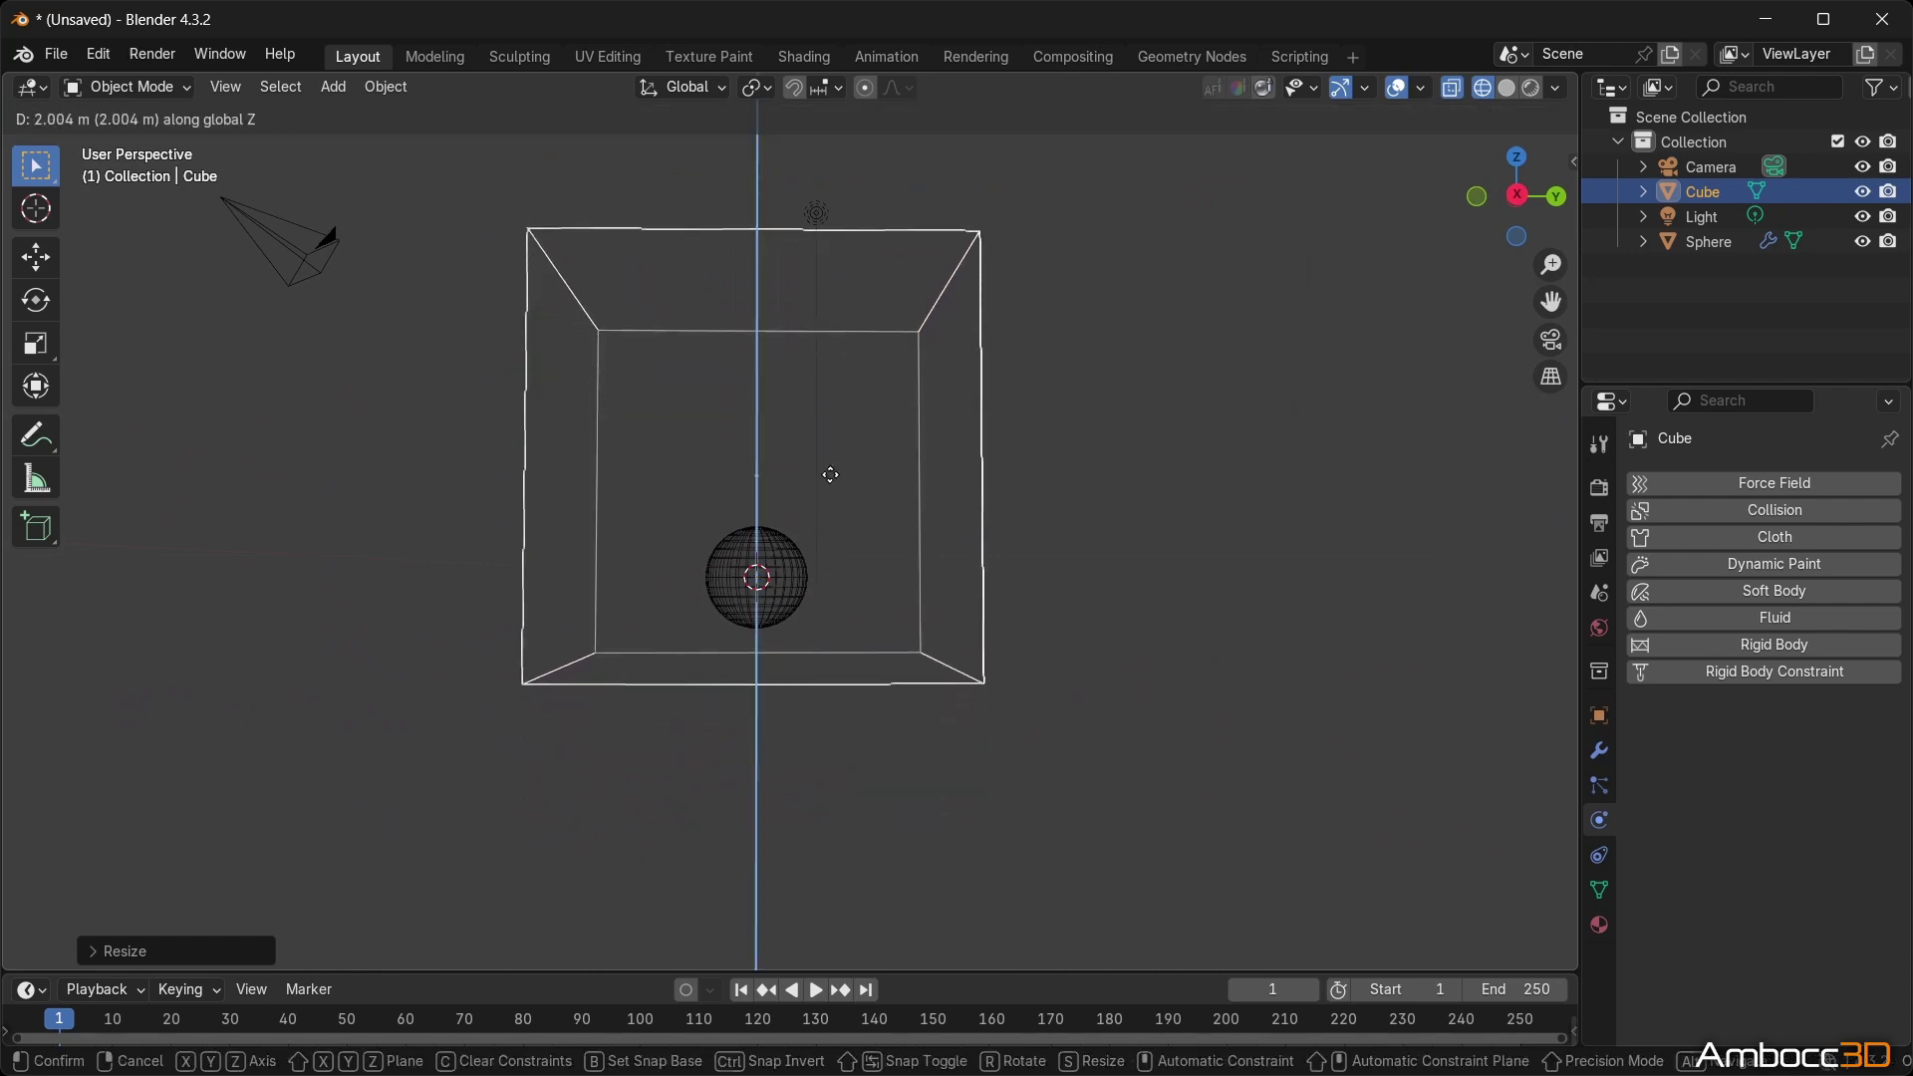
{"action": "left_click", "coordinate": [833, 484]}
Stretch the cube along Z and adjust its height into a tall box.
{"action": "key", "text": "s"}
{"action": "key", "text": "z"}
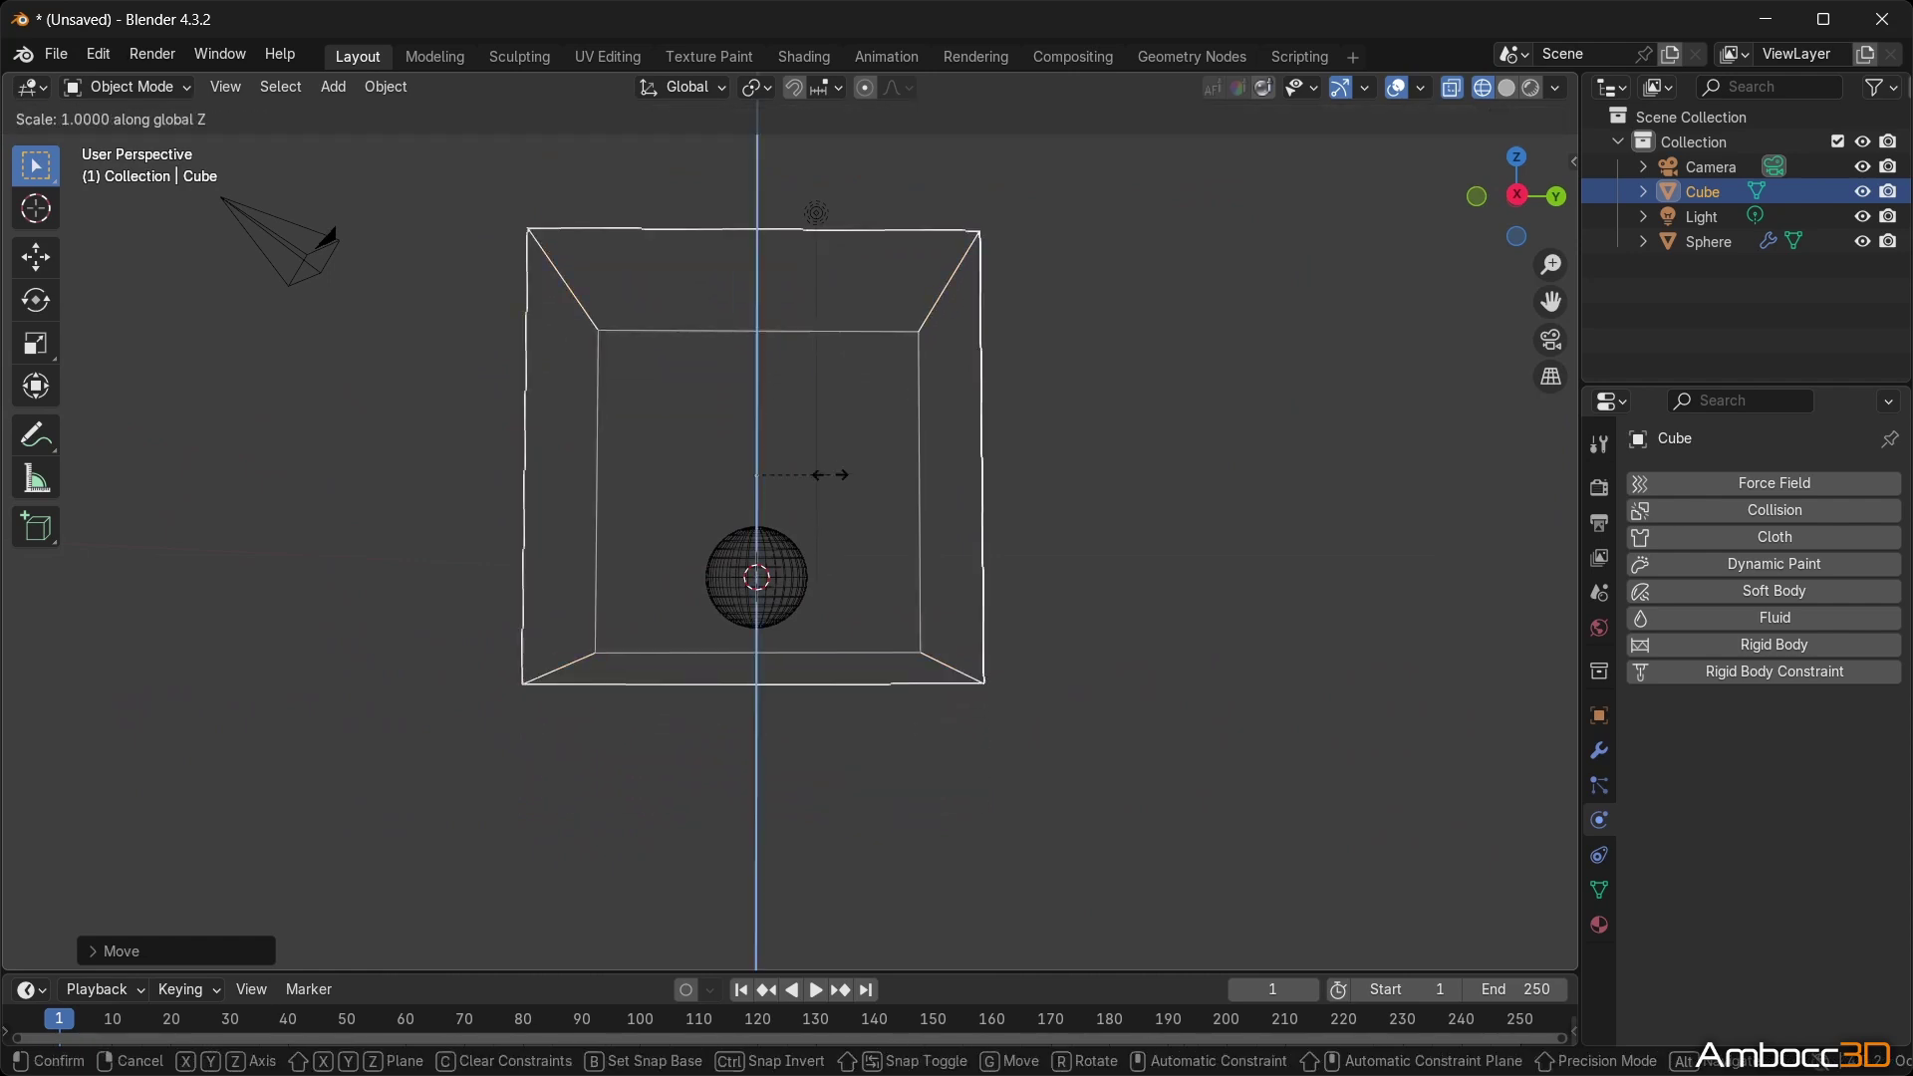
{"action": "left_click", "coordinate": [828, 360]}
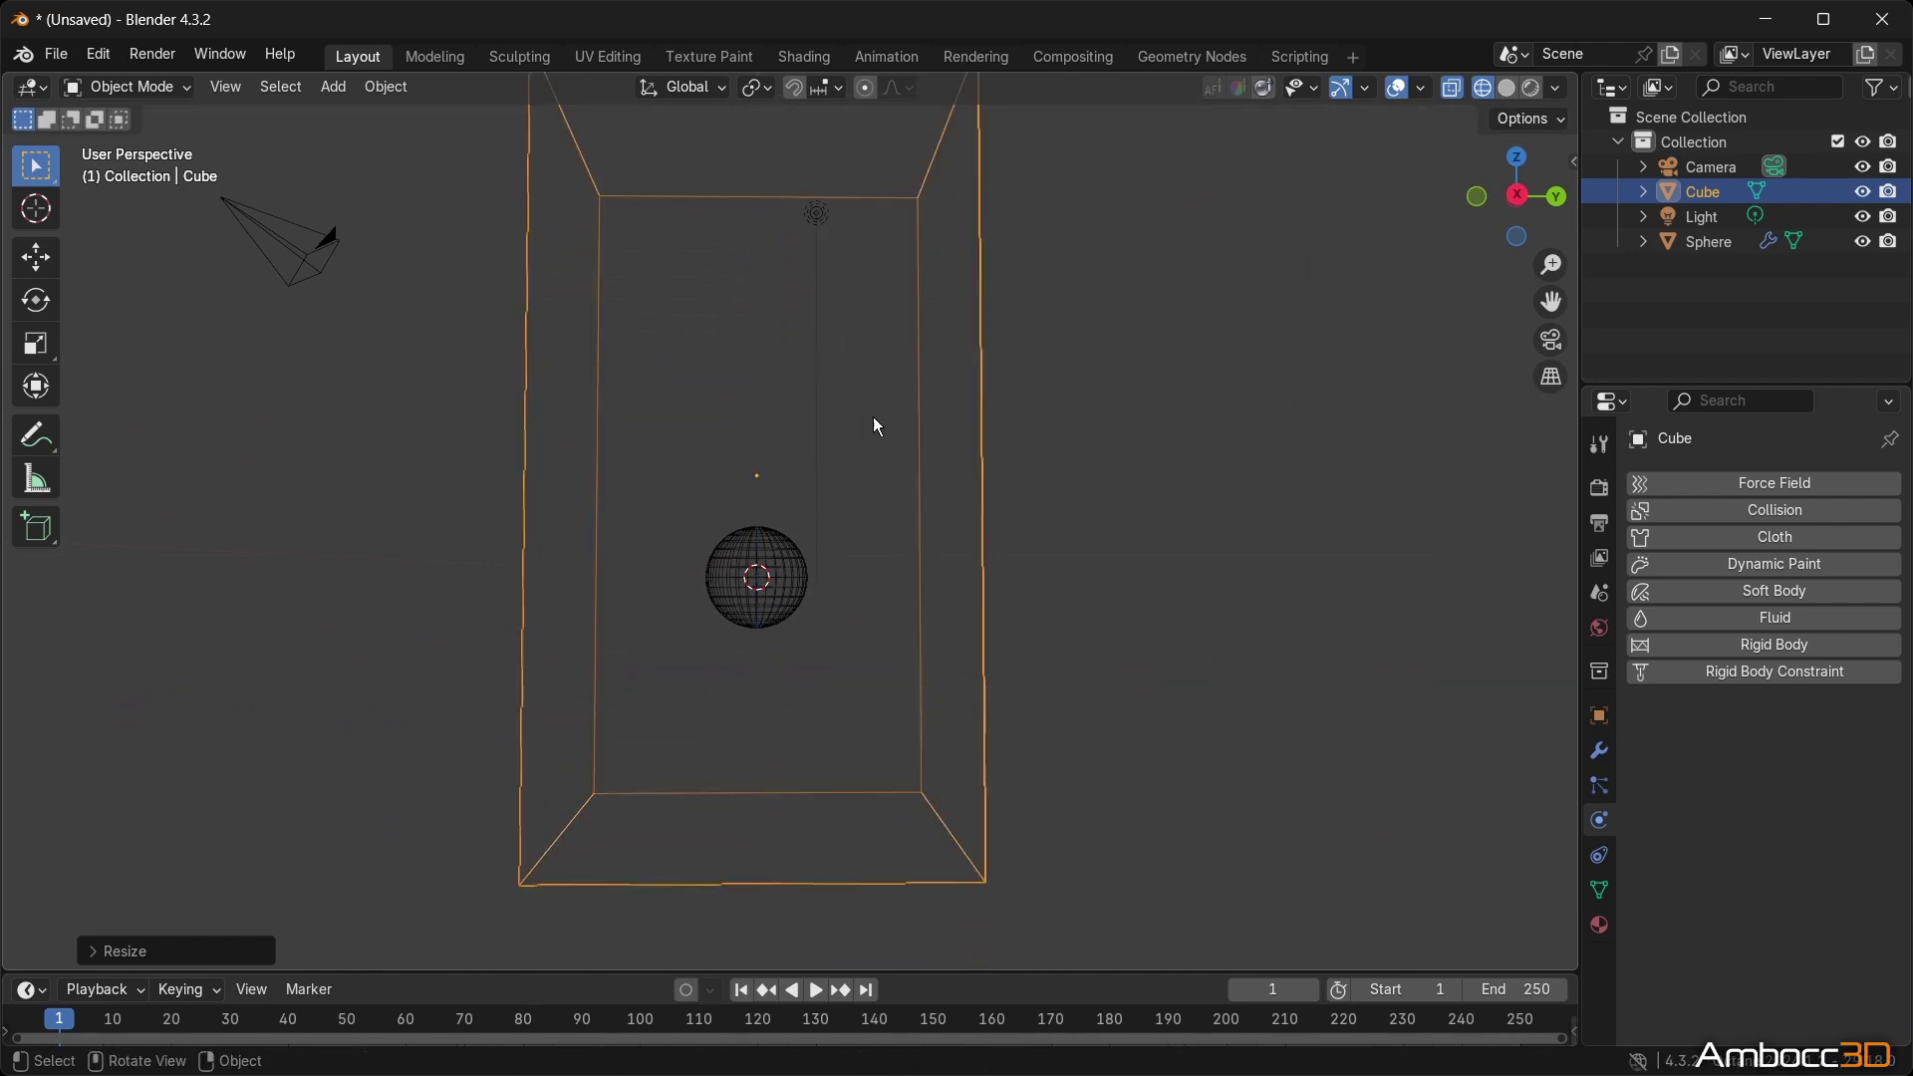
{"action": "key", "text": "g"}
{"action": "key", "text": "z"}
{"action": "left_click", "coordinate": [859, 478]}
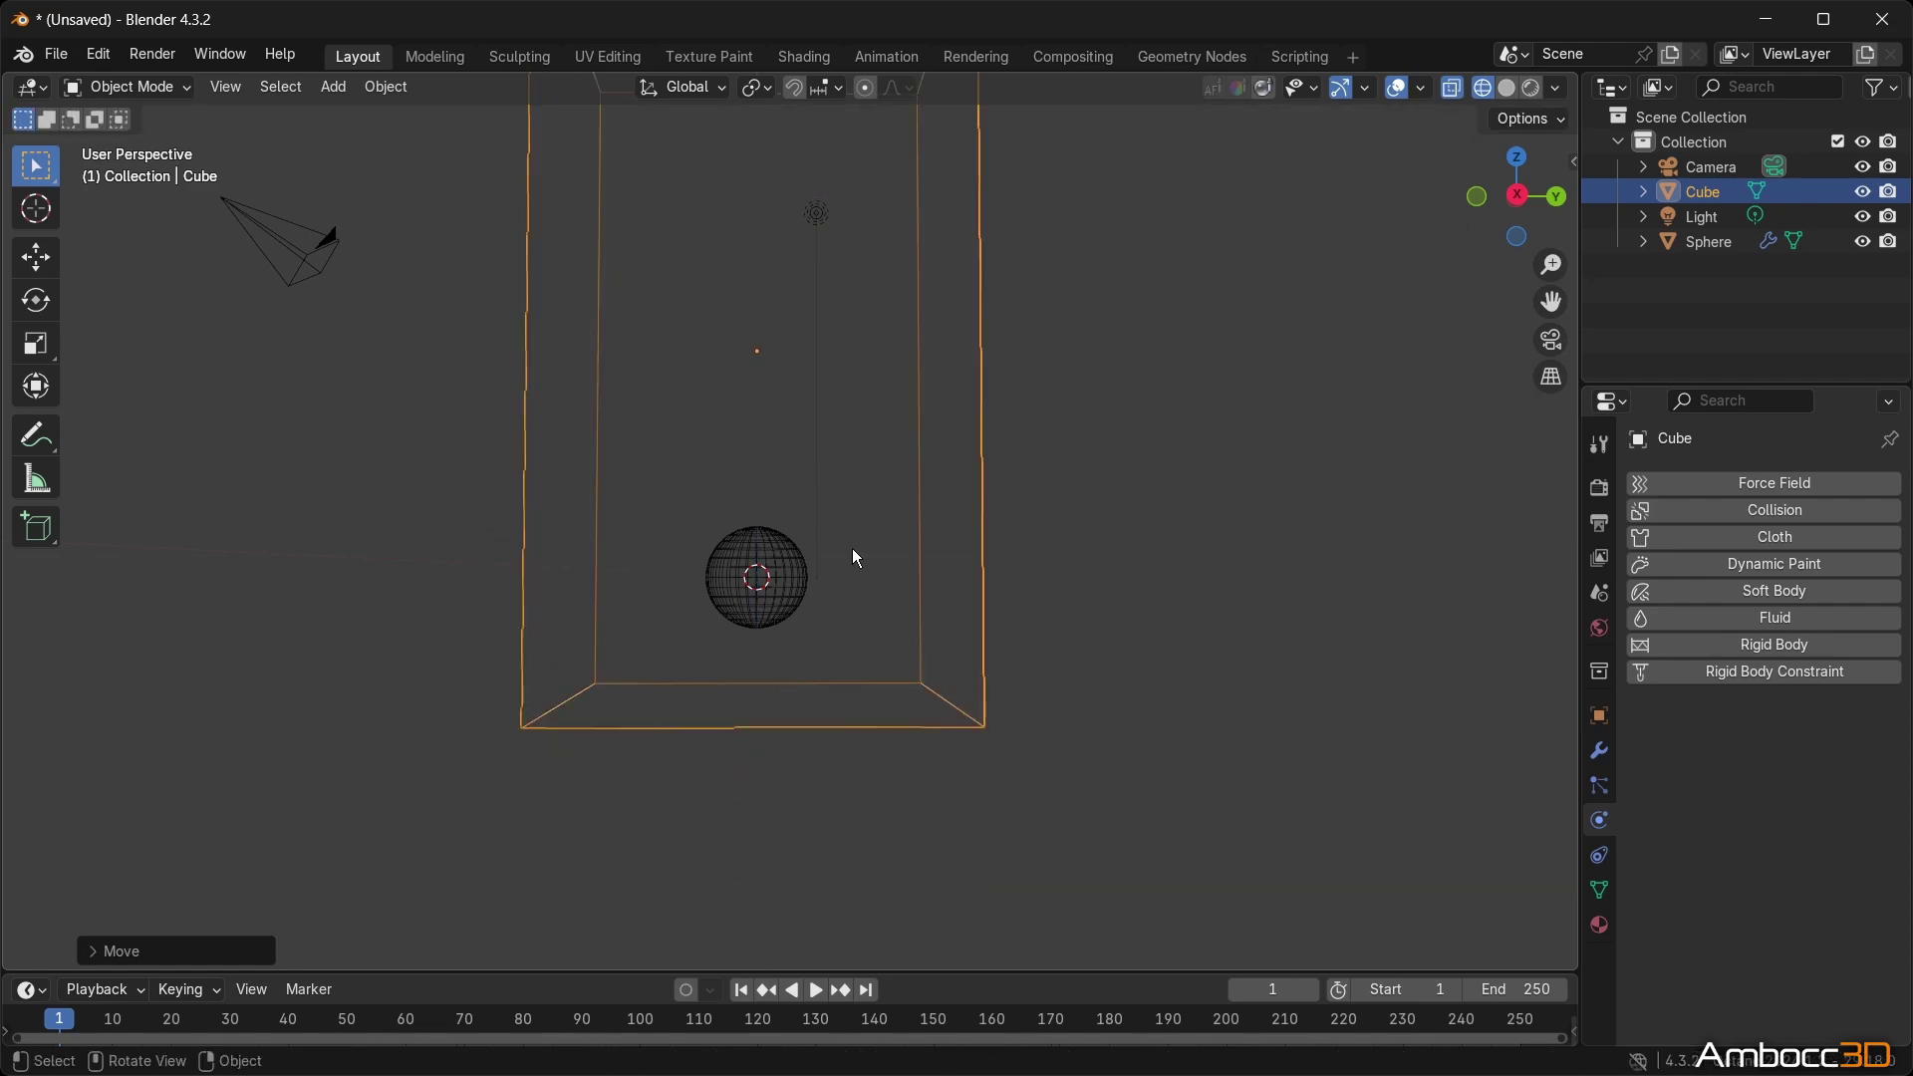
{"action": "middle_click_drag", "start_coordinate": [853, 555], "coordinate": [861, 599]}
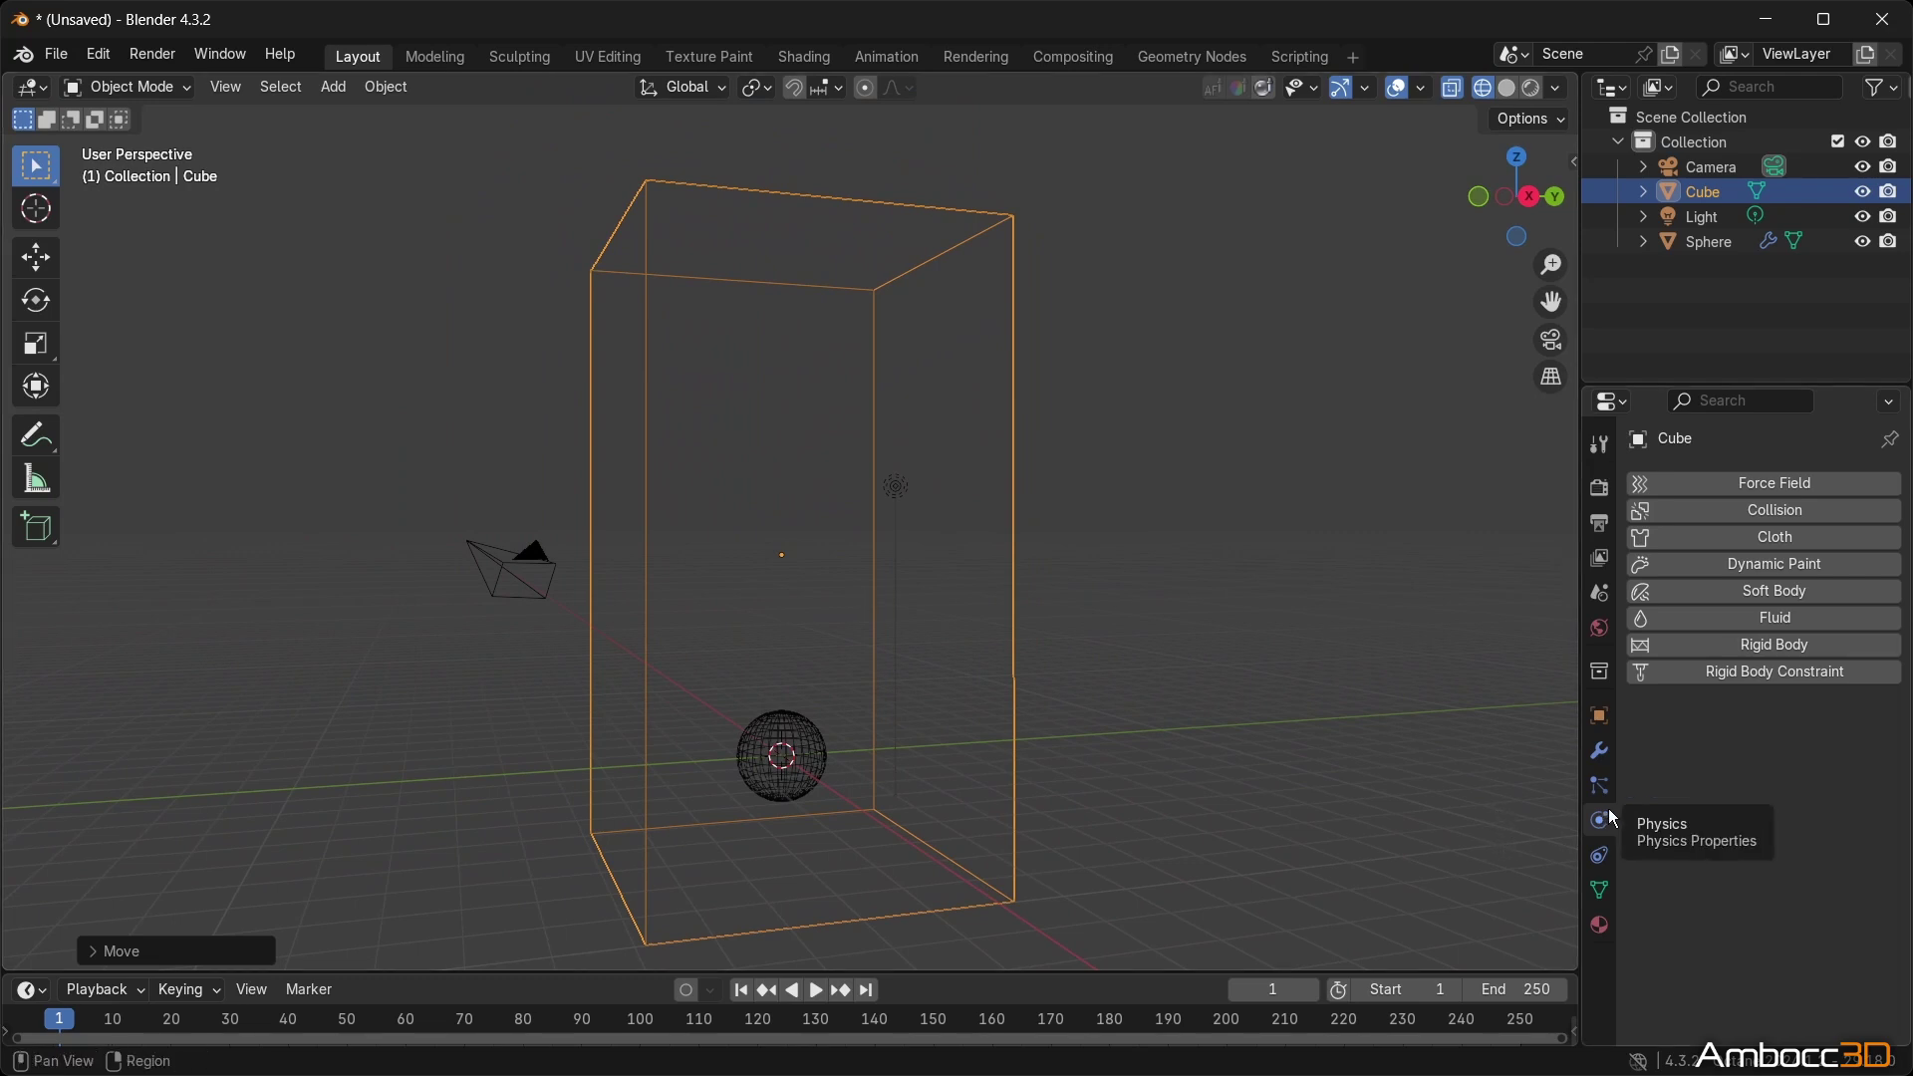
Make the cube a Fluid domain with resolution 64.
{"action": "left_click", "coordinate": [1781, 614]}
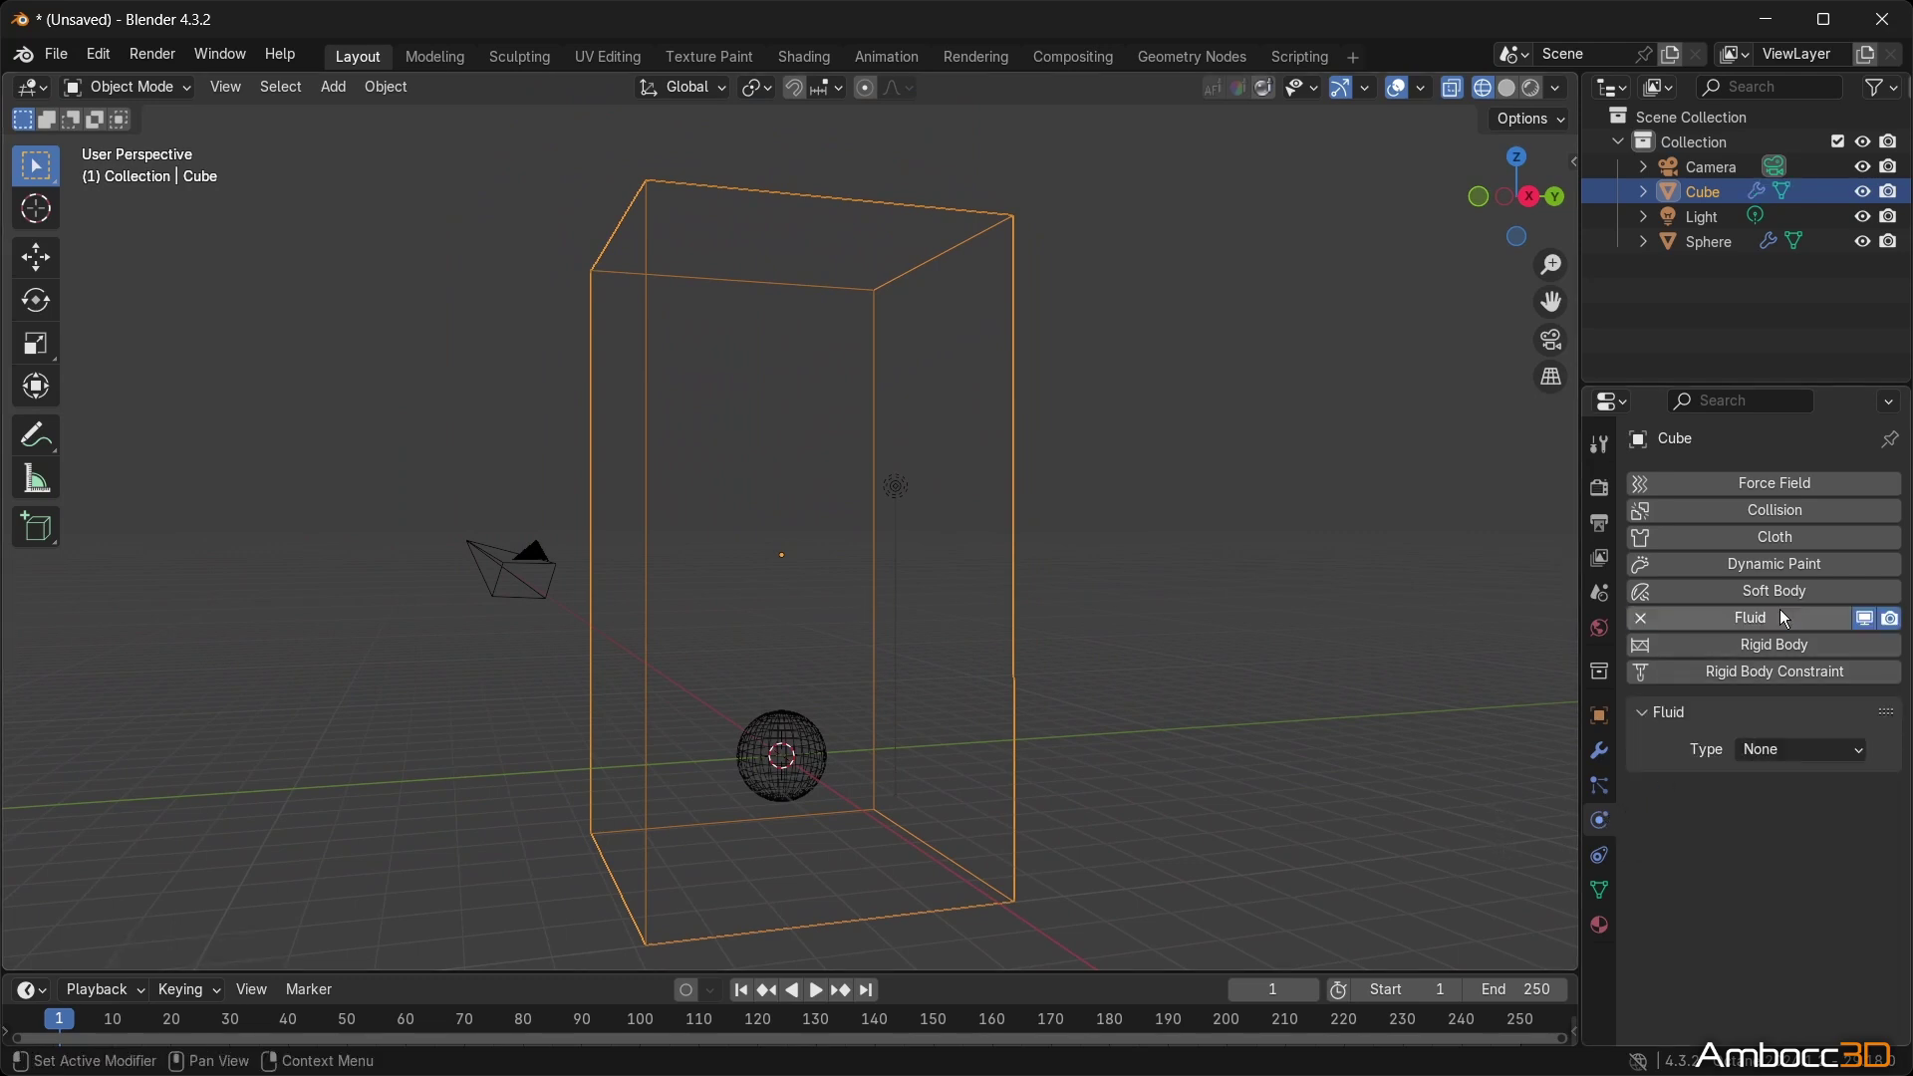
{"action": "left_click", "coordinate": [1791, 752]}
{"action": "left_click", "coordinate": [1784, 801]}
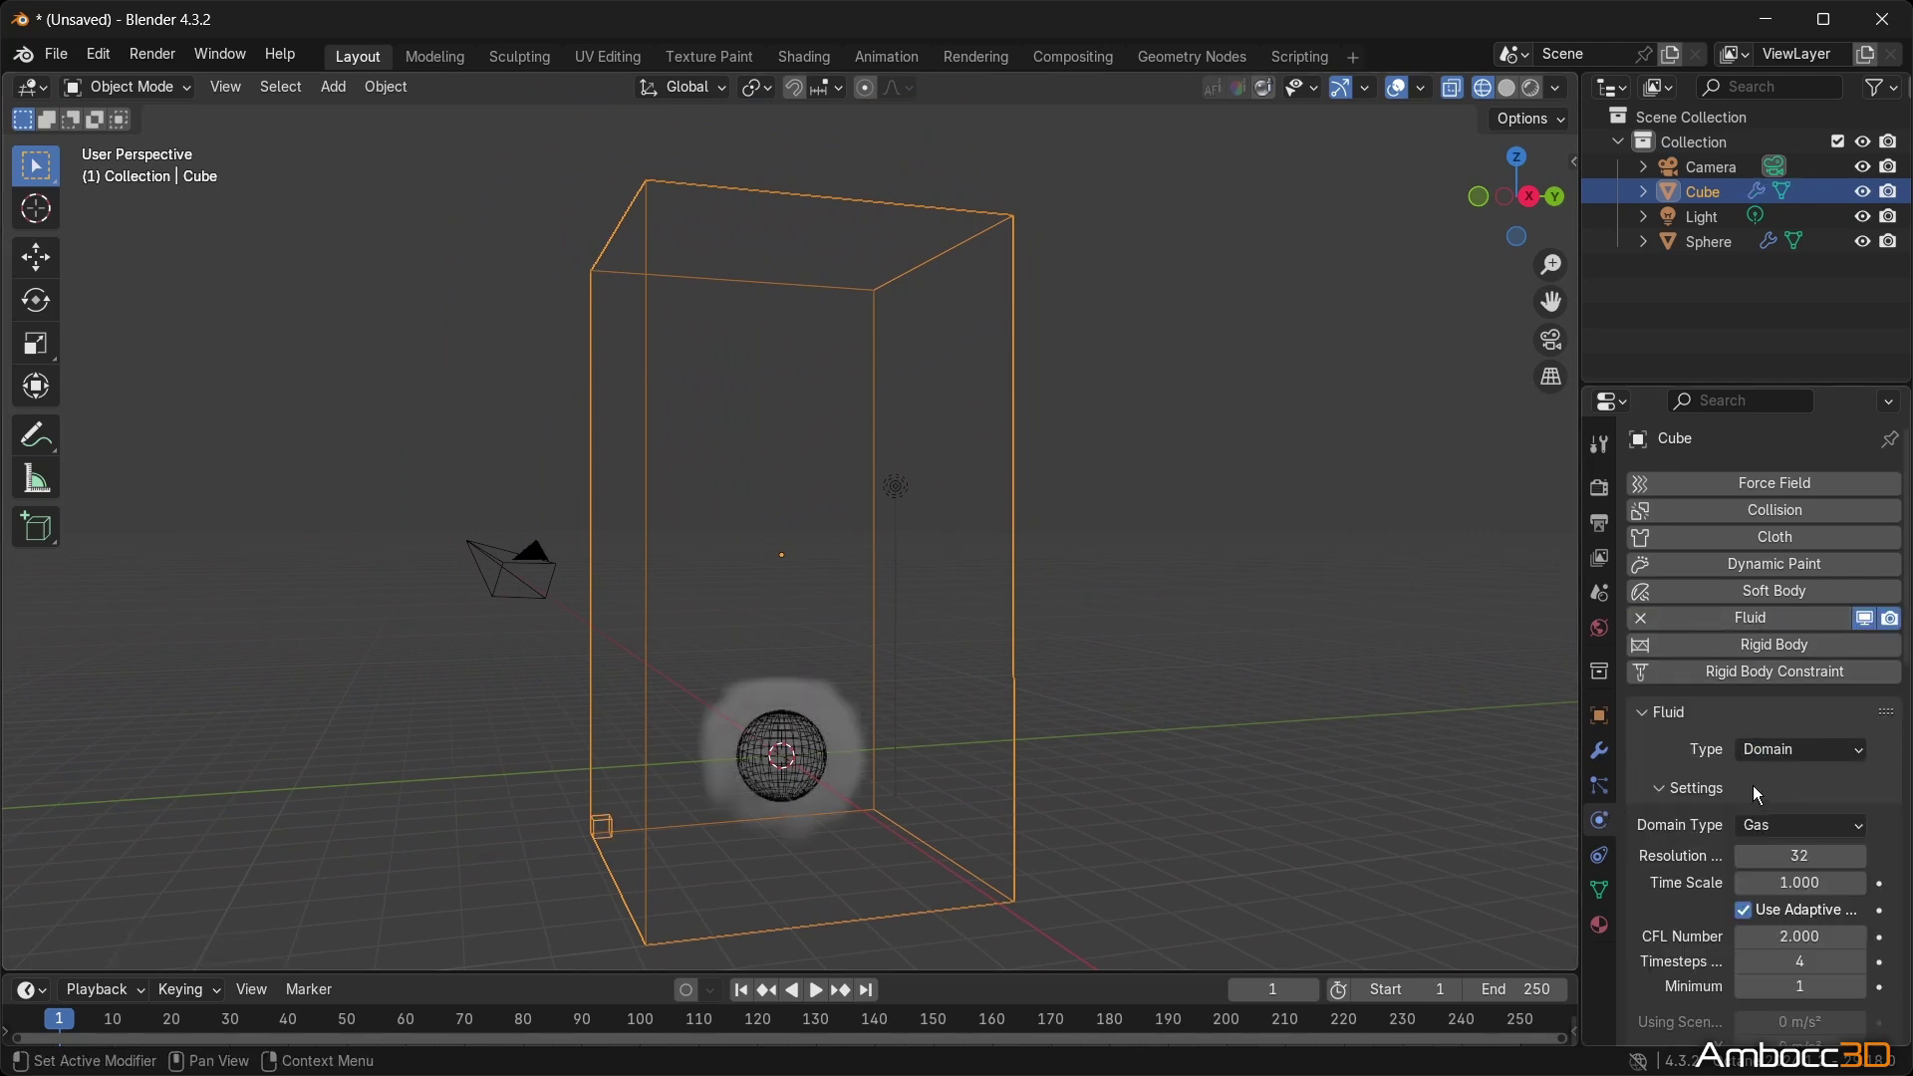
{"action": "middle_click_drag", "start_coordinate": [1096, 757], "coordinate": [946, 761]}
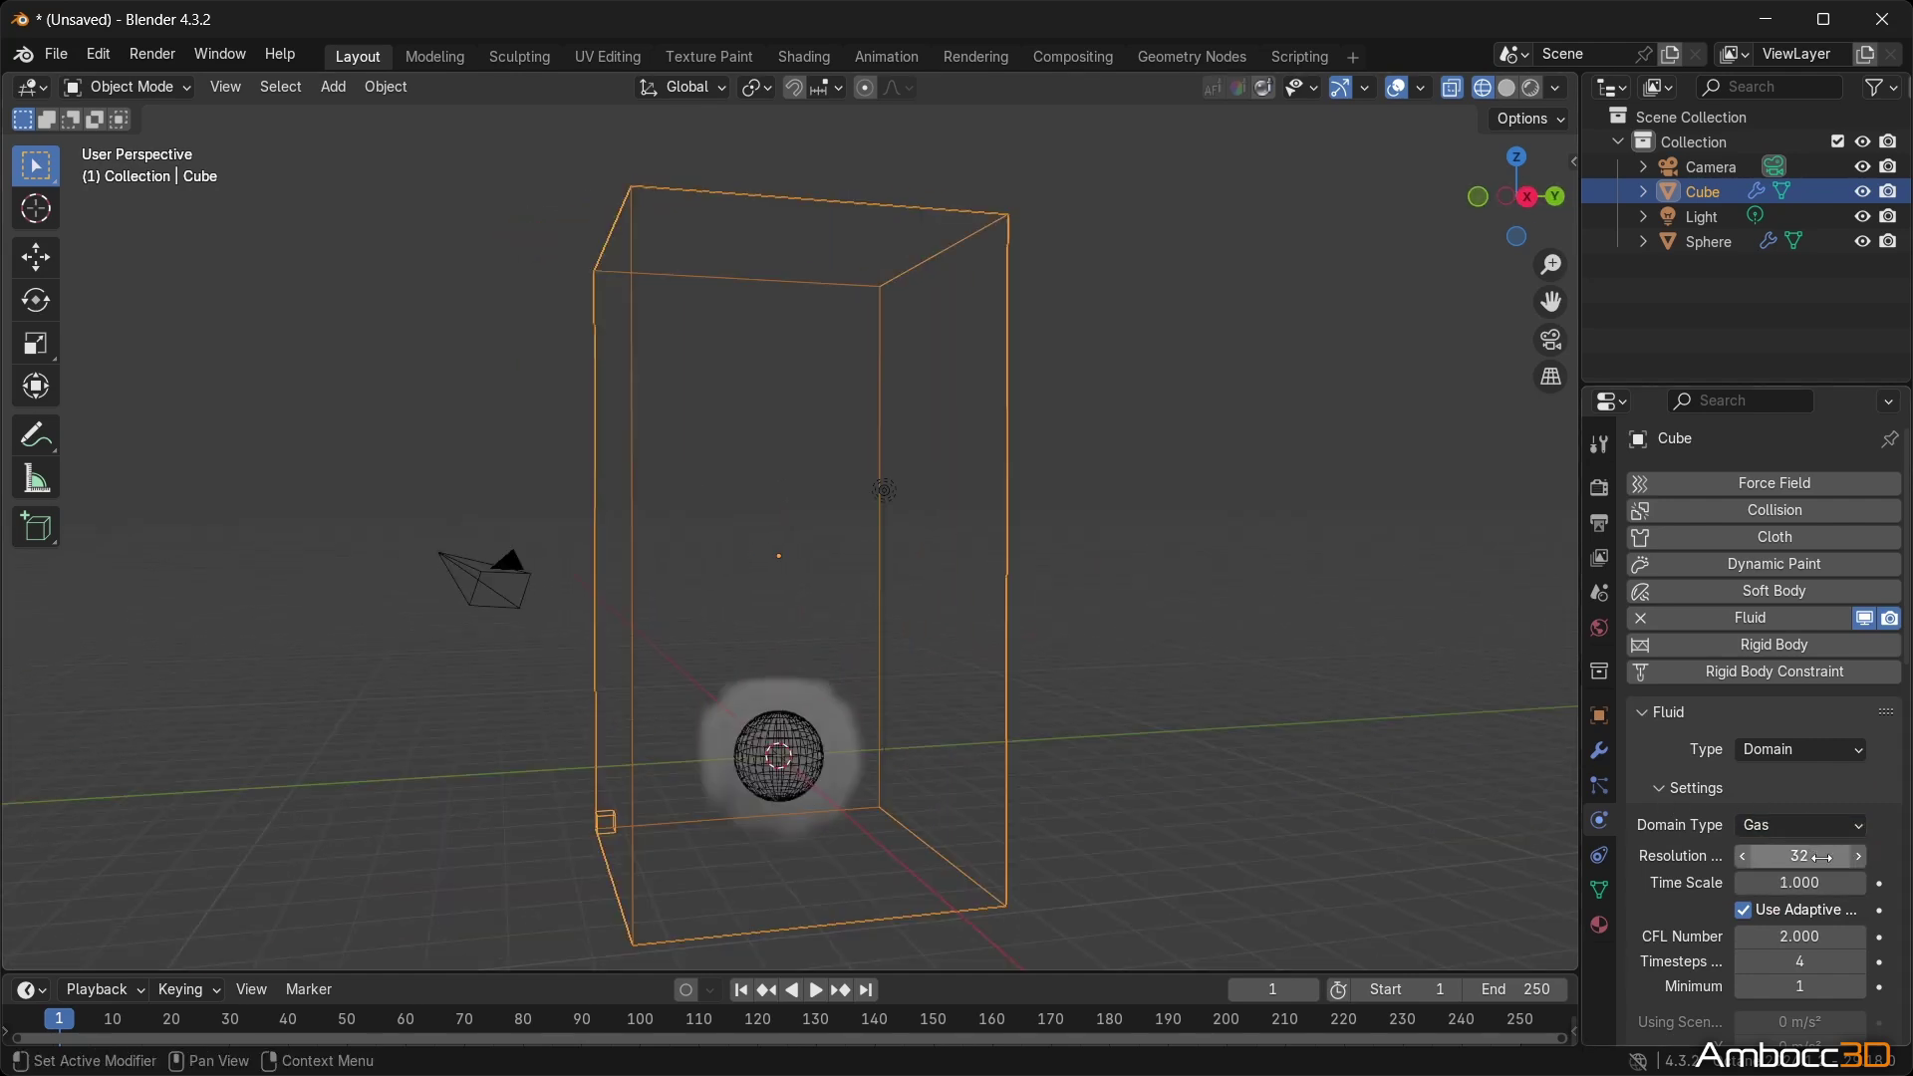
{"action": "left_click", "coordinate": [1824, 857]}
{"action": "key", "text": "Return"}
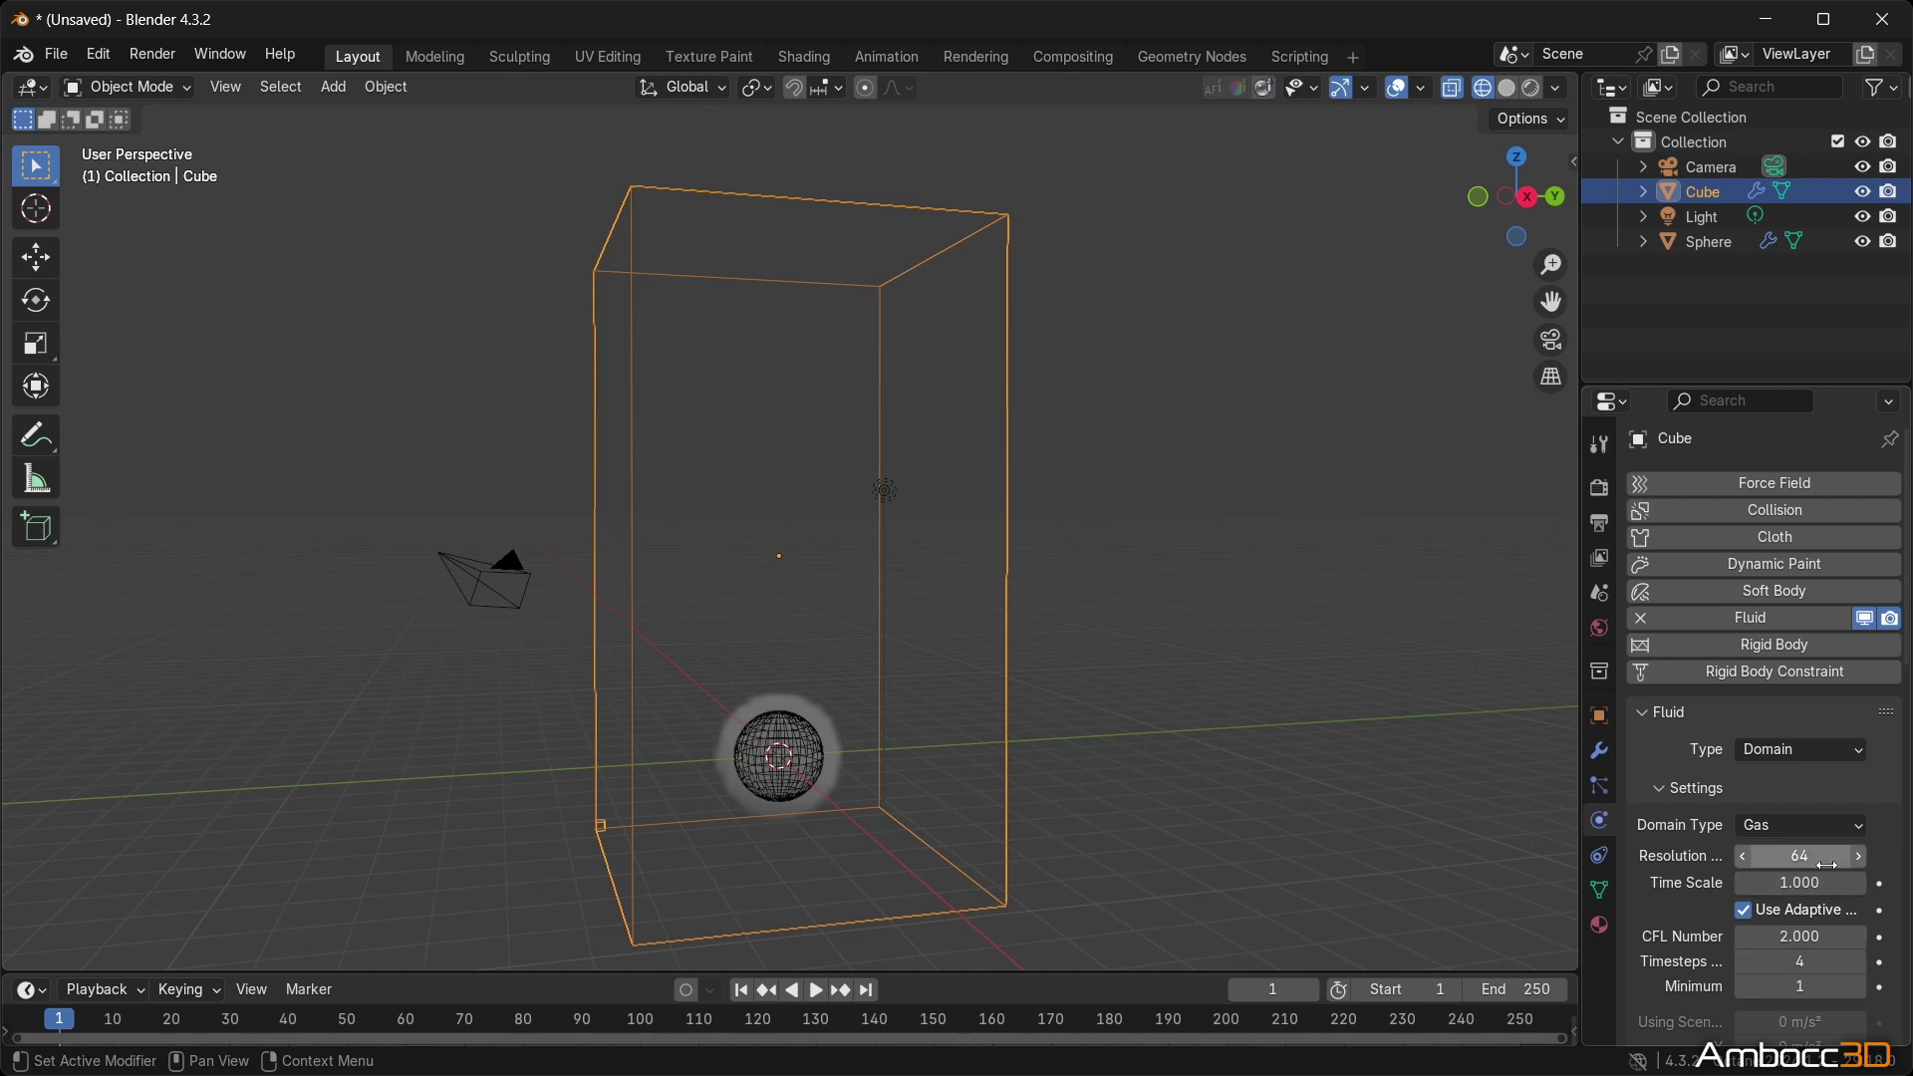
Enable Adaptive Domain and set the gas vorticity to 0.1.
{"action": "scroll", "coordinate": [1819, 858], "scroll_direction": "down", "scroll_amount": 6}
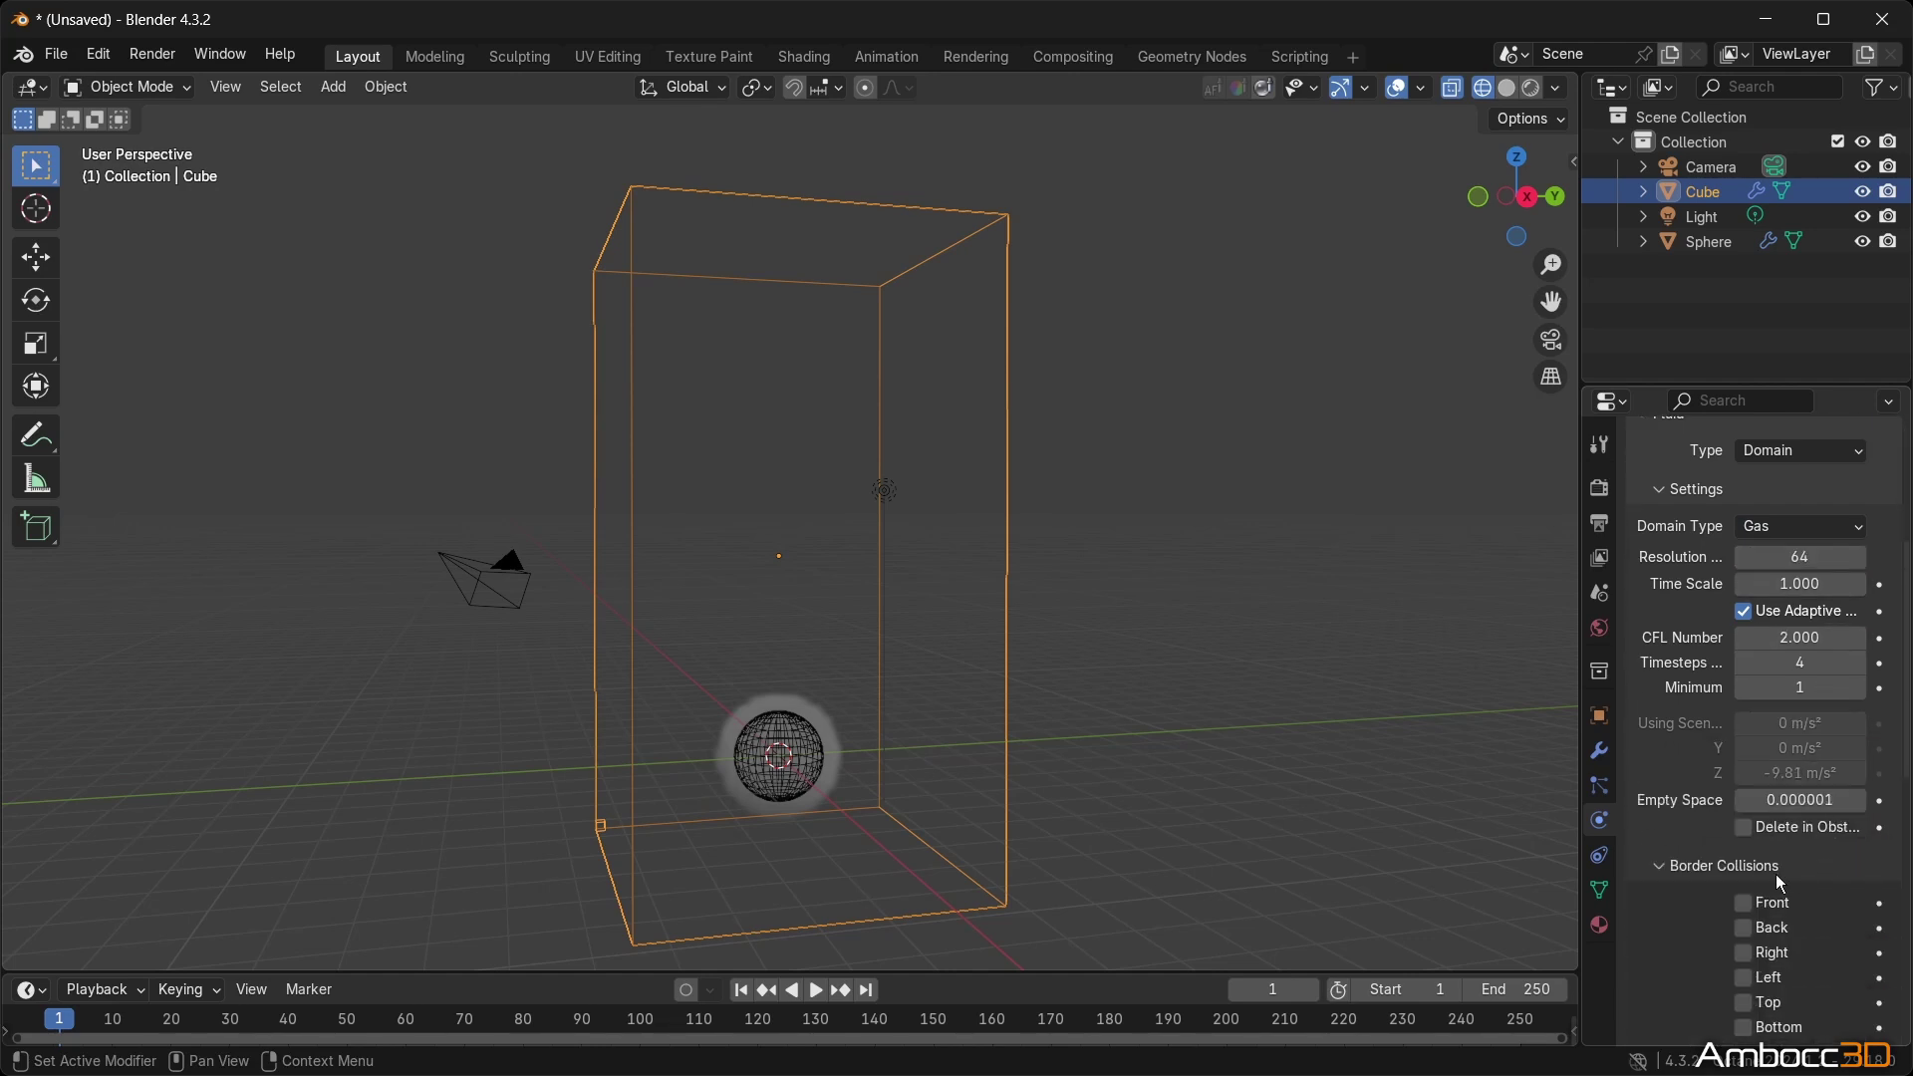
{"action": "scroll", "coordinate": [1780, 882], "scroll_direction": "down", "scroll_amount": 6}
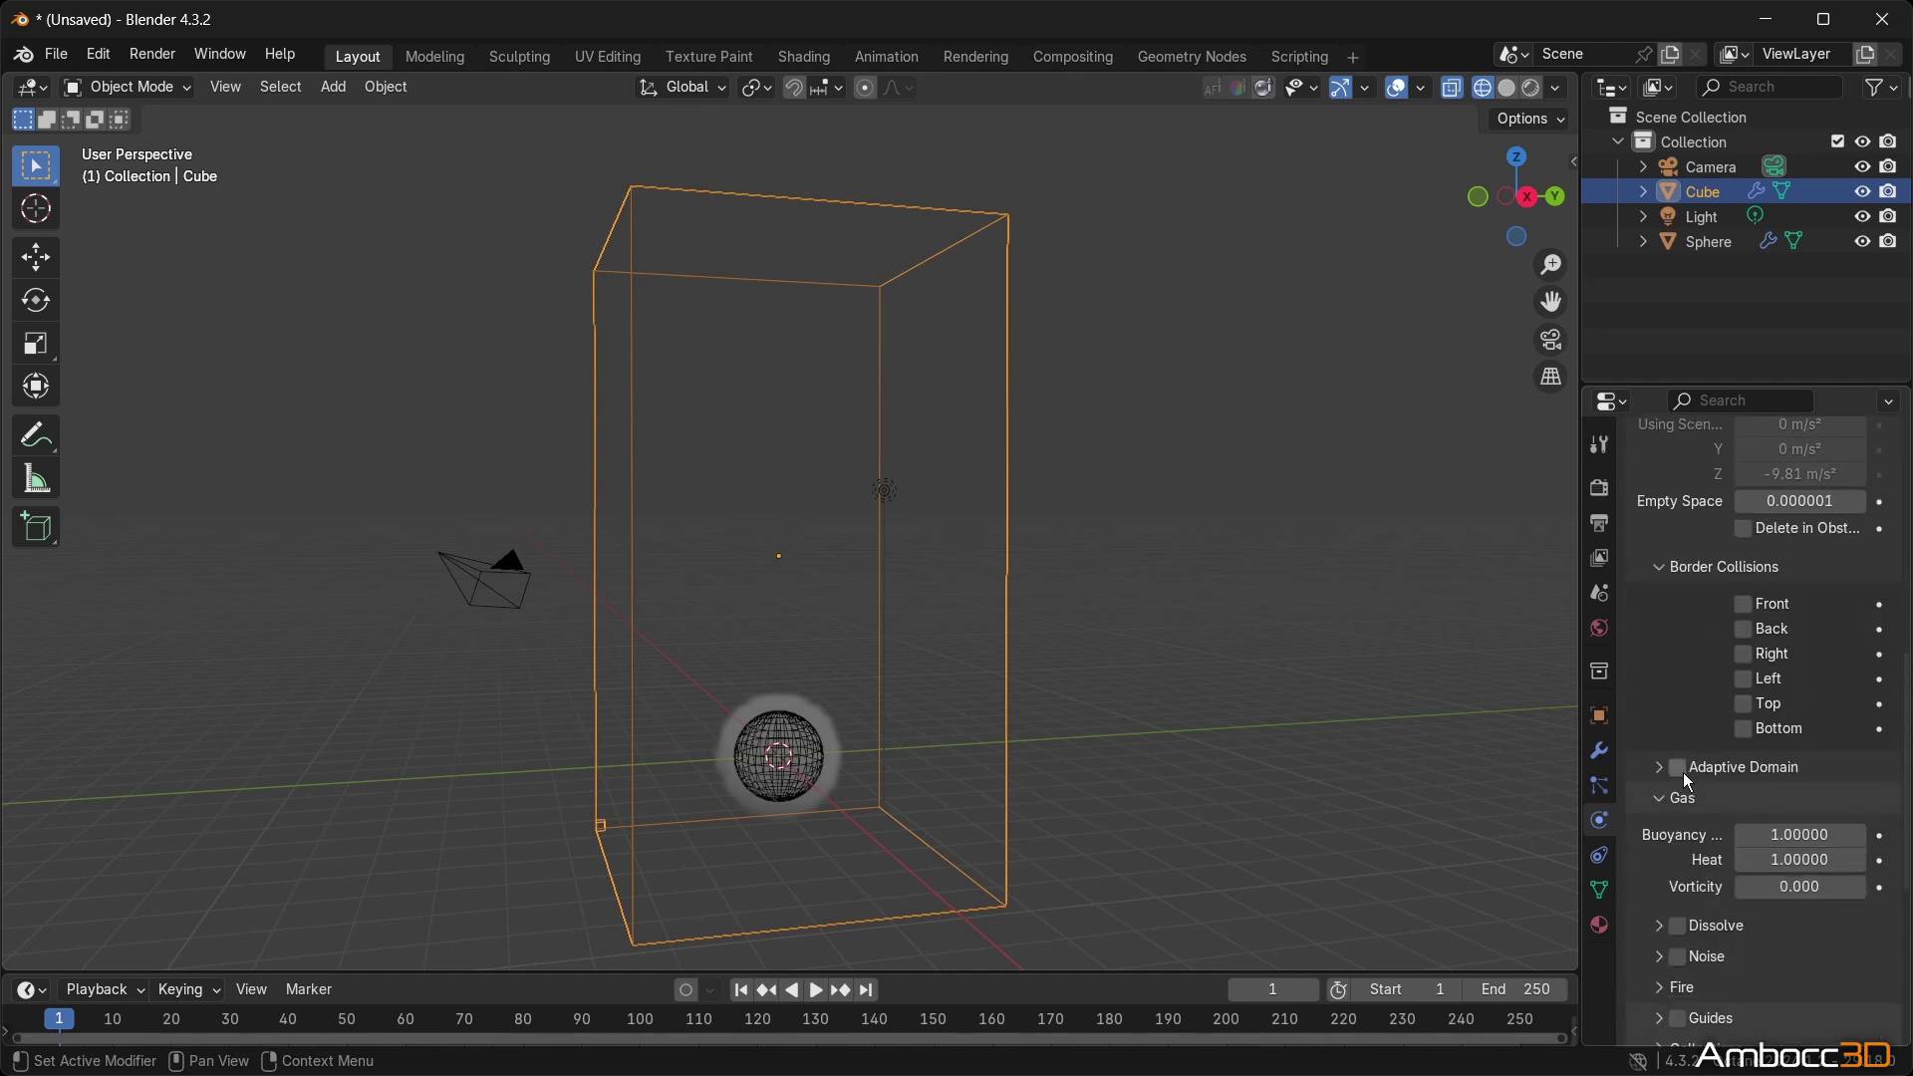
{"action": "left_click", "coordinate": [1678, 768]}
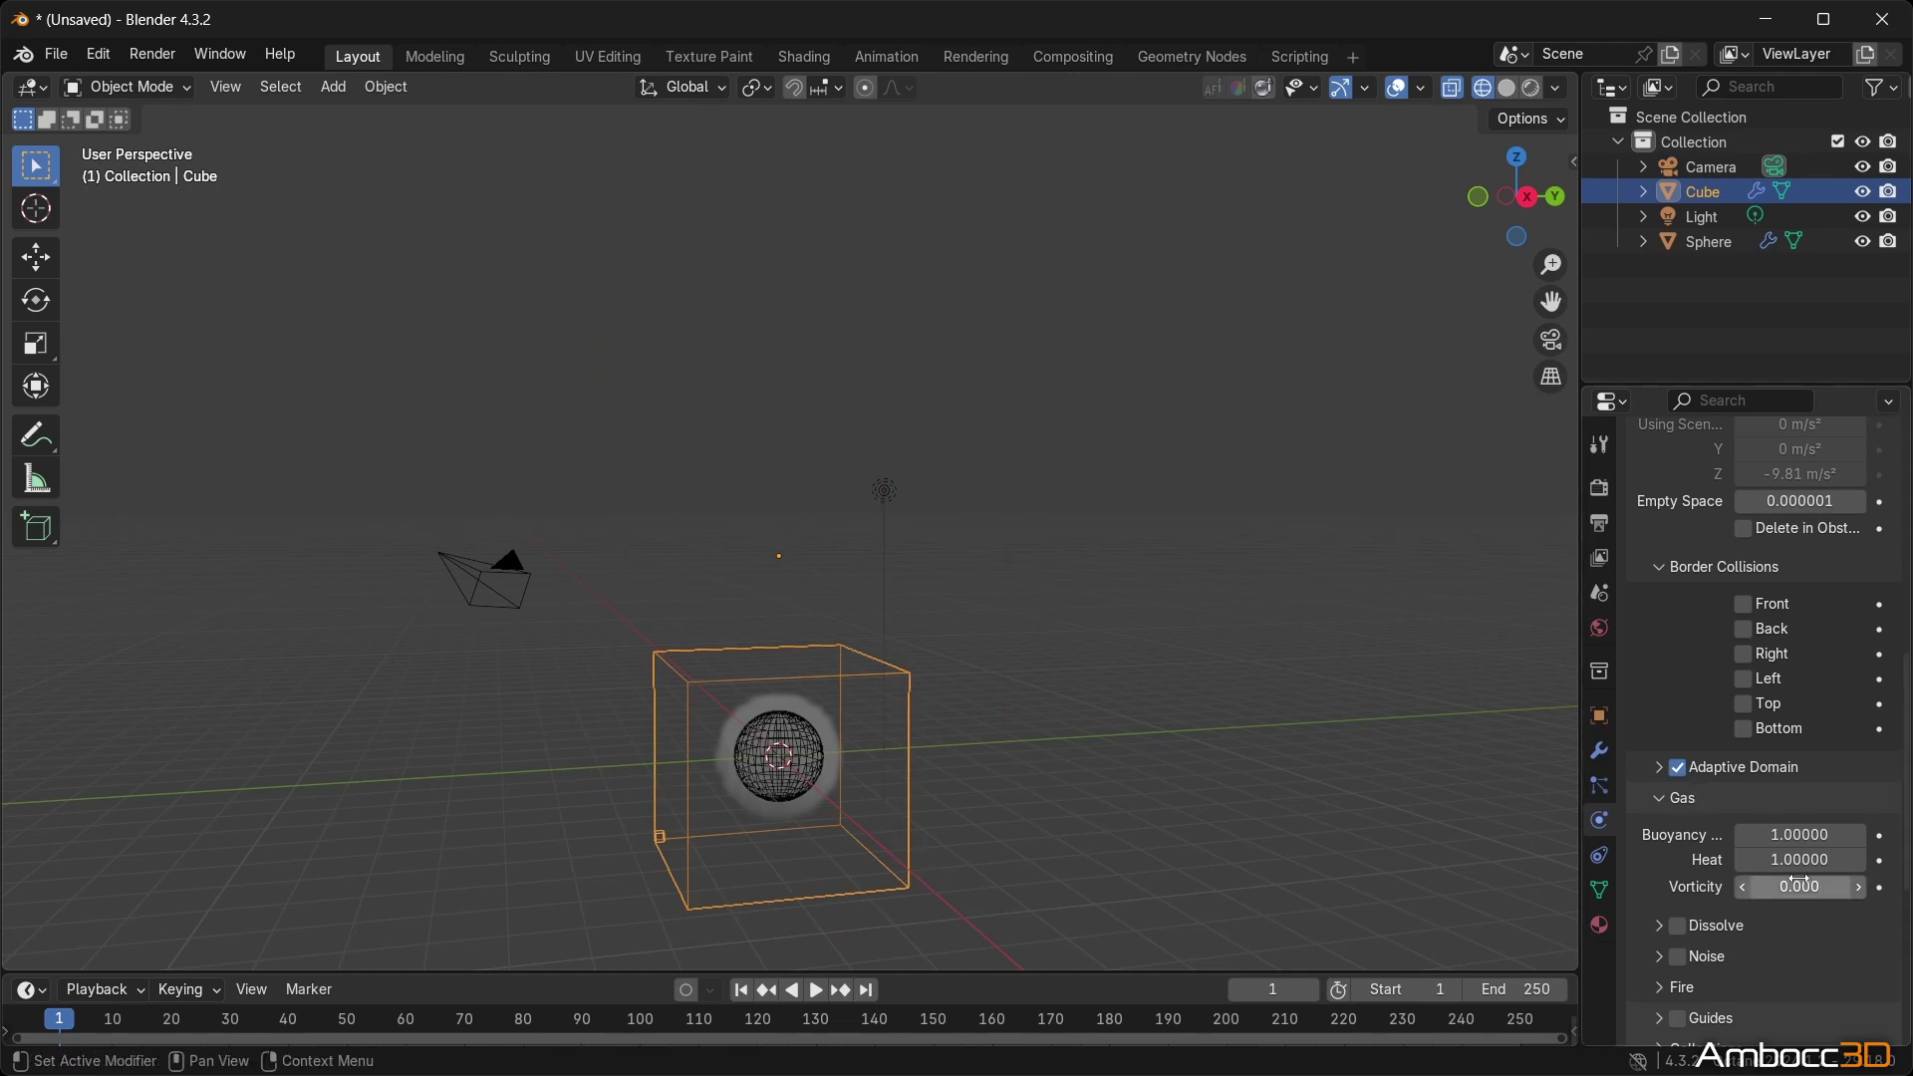
{"action": "scroll", "coordinate": [1798, 884], "scroll_direction": "down", "scroll_amount": 1}
{"action": "left_click", "coordinate": [1798, 837]}
{"action": "type", "text": "0.1"}
{"action": "key", "text": "Return"}
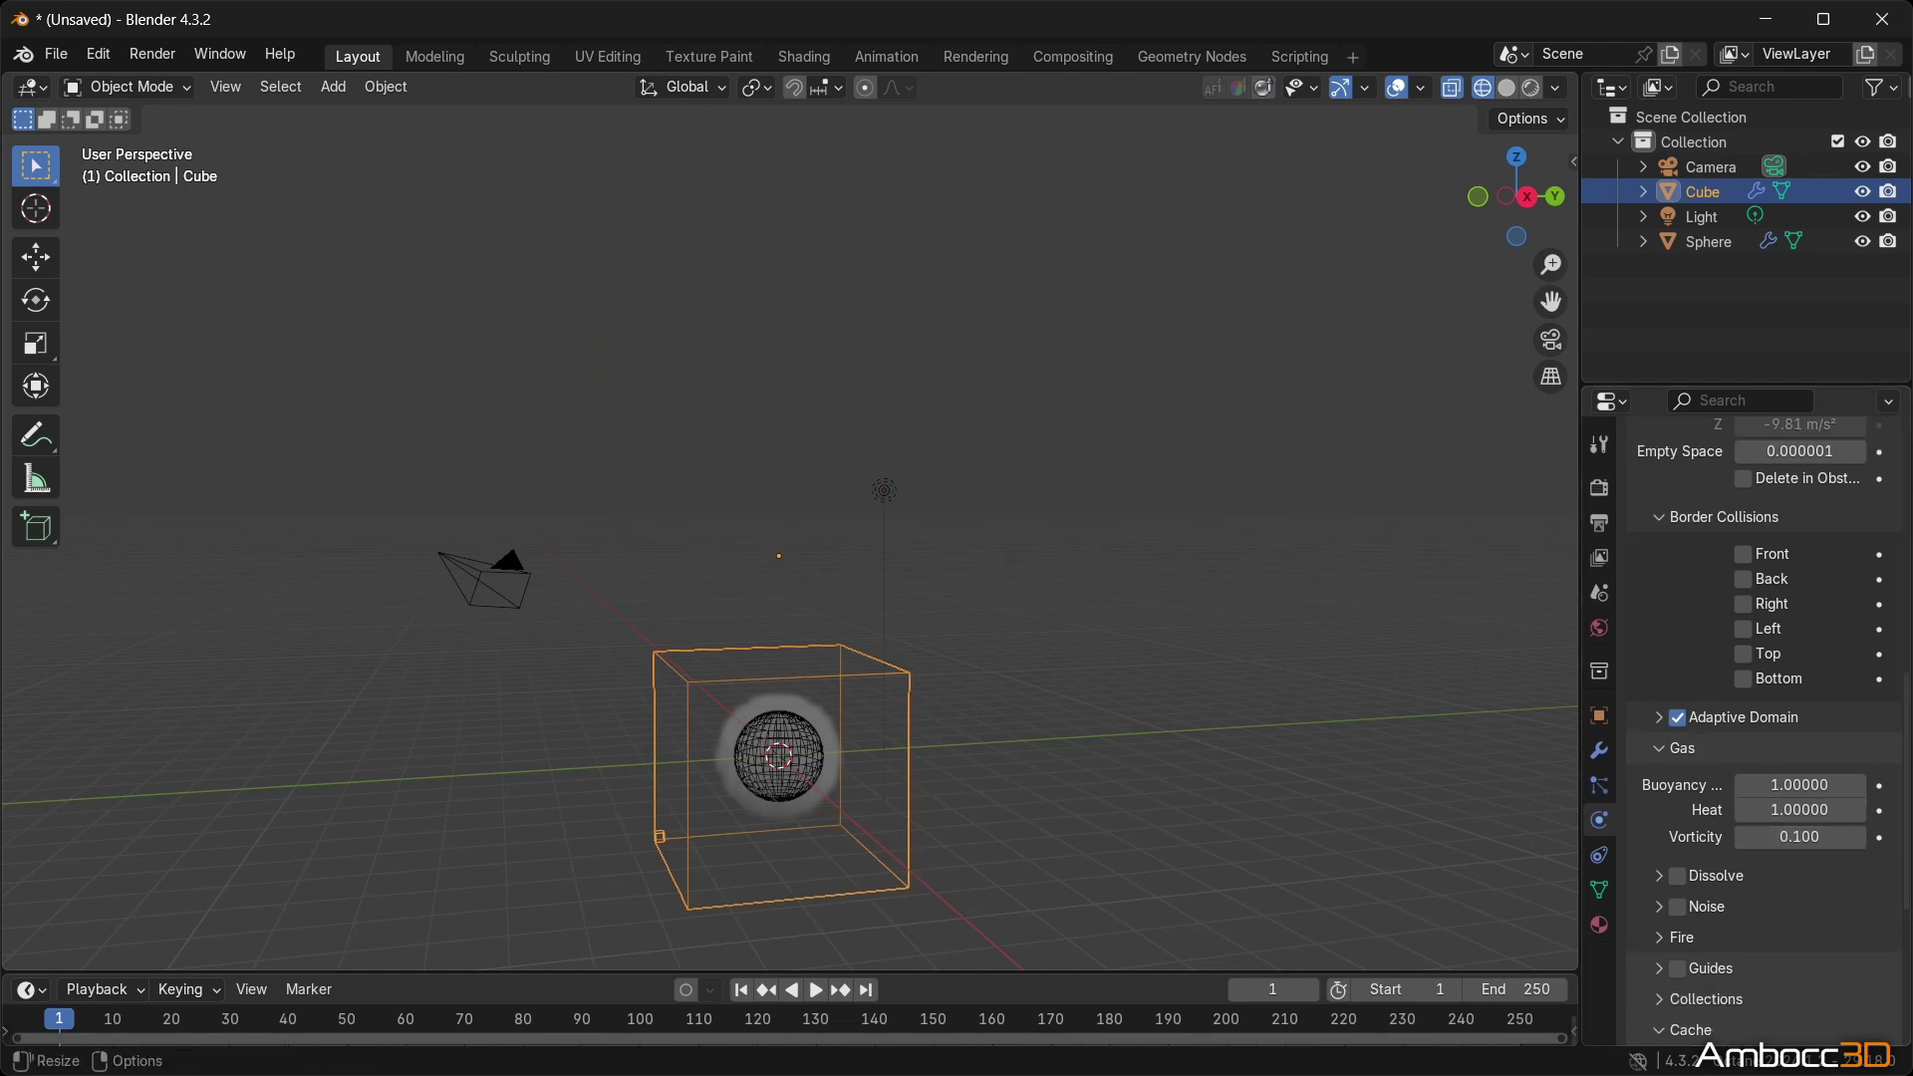
Set the advanced cache precision to Half and reselect the cube domain.
{"action": "scroll", "coordinate": [1849, 897], "scroll_direction": "down", "scroll_amount": 6}
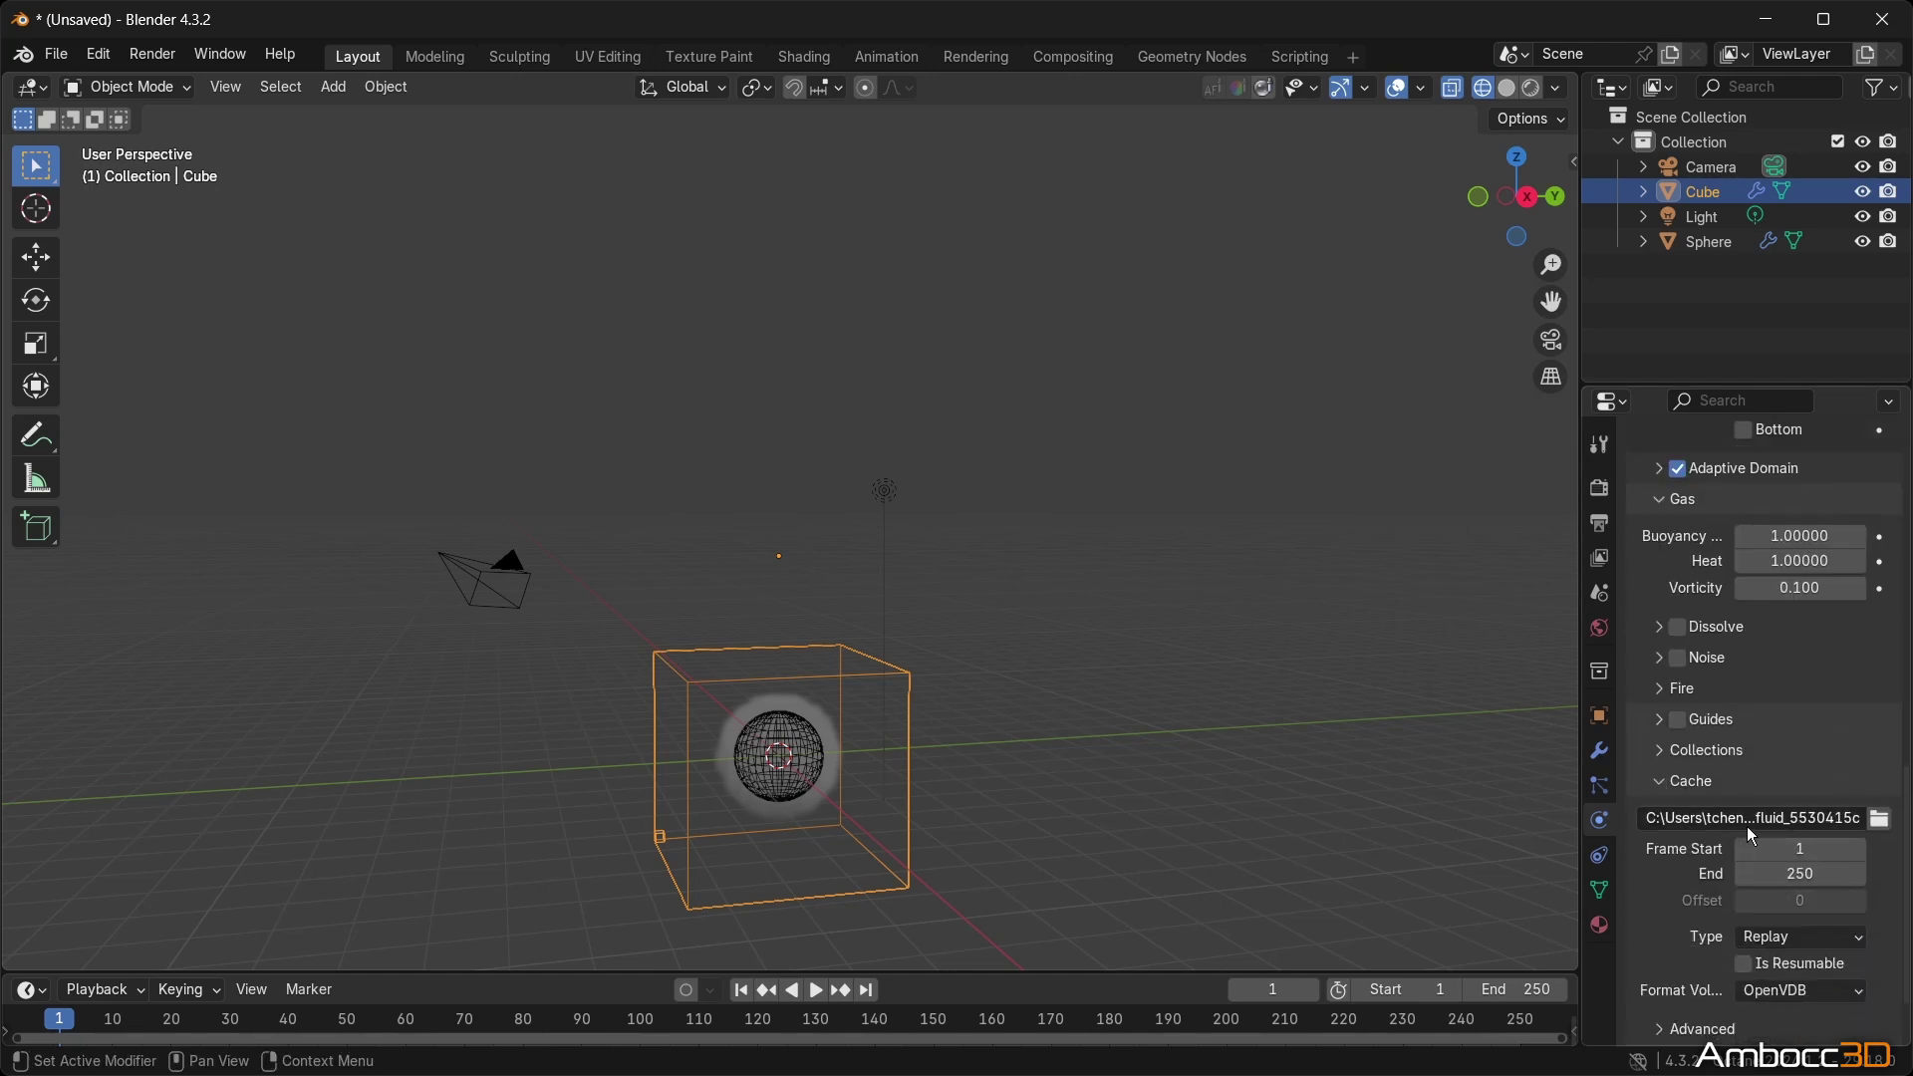
{"action": "scroll", "coordinate": [1761, 850], "scroll_direction": "down", "scroll_amount": 1}
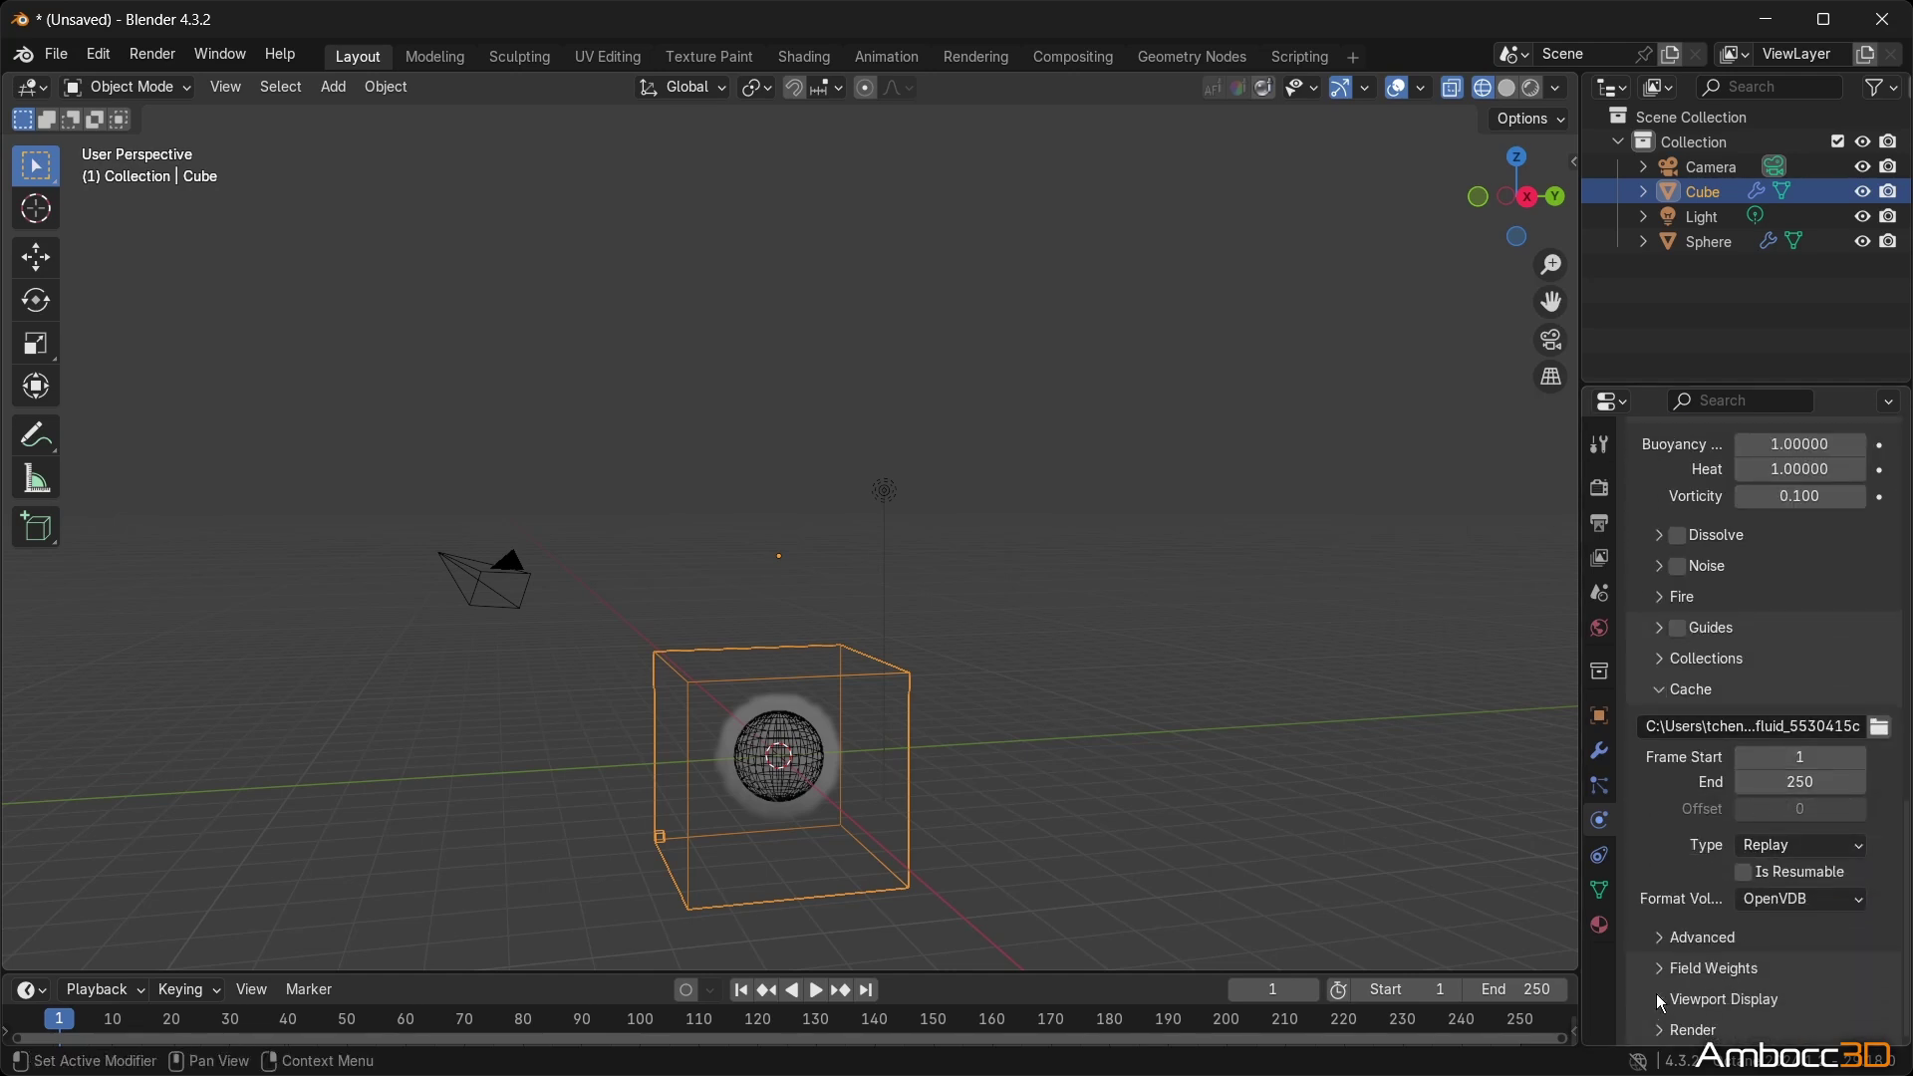
{"action": "left_click", "coordinate": [1661, 942]}
{"action": "scroll", "coordinate": [1772, 917], "scroll_direction": "down", "scroll_amount": 2}
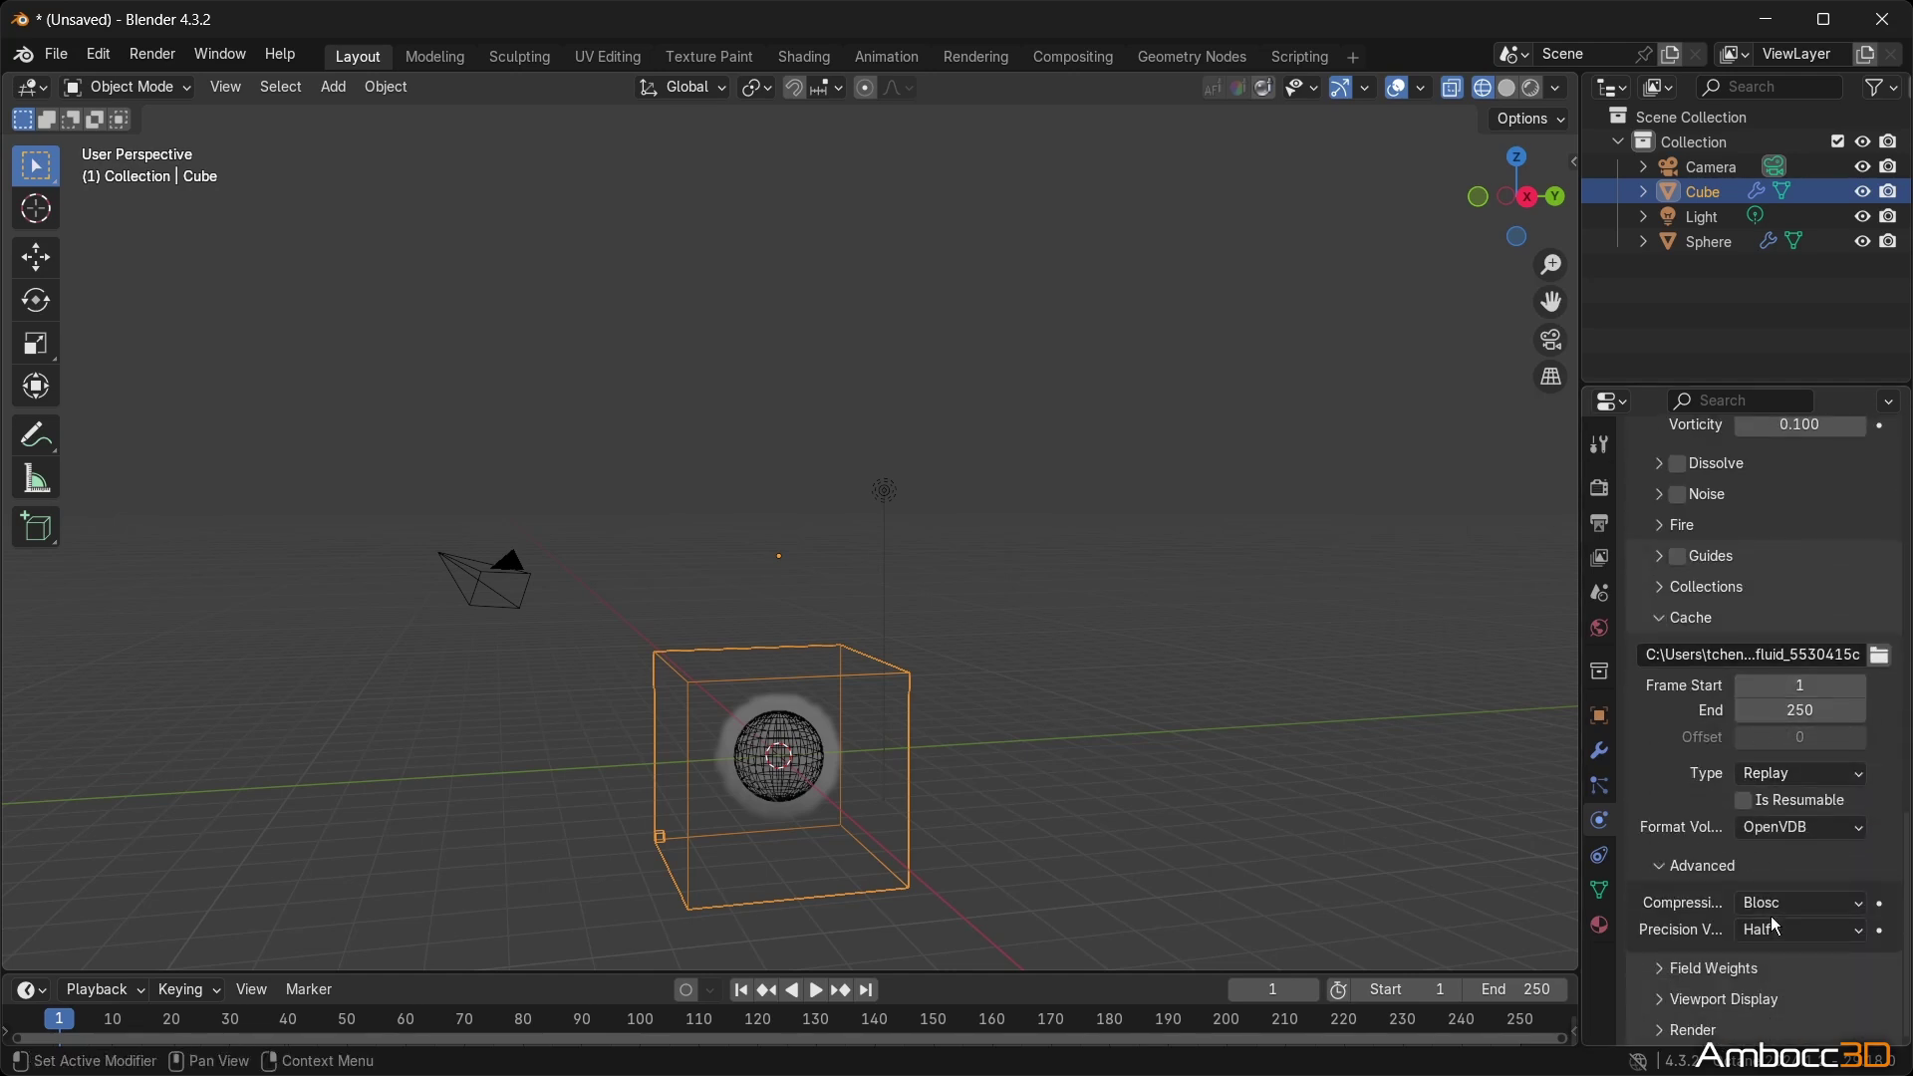
{"action": "left_click", "coordinate": [1782, 962]}
{"action": "left_click", "coordinate": [1811, 928]}
{"action": "left_click", "coordinate": [1798, 987]}
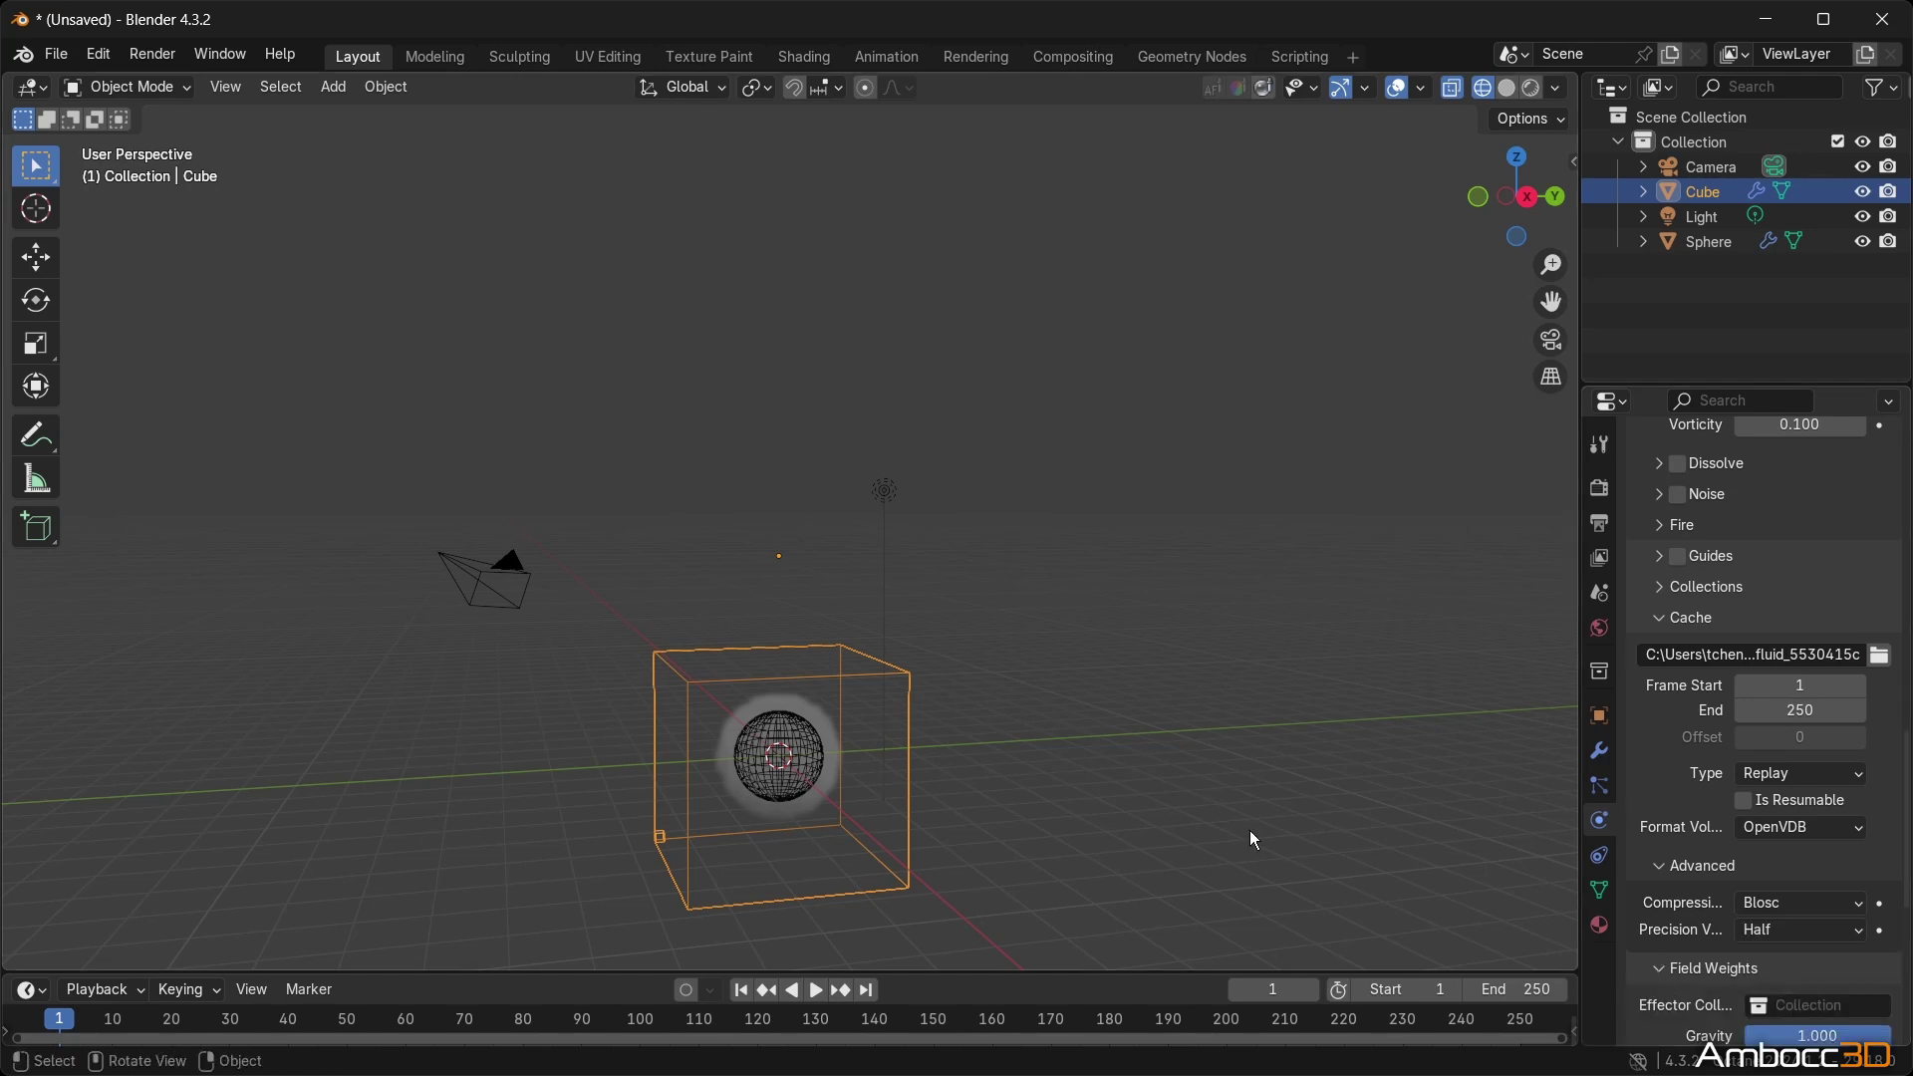
{"action": "left_click", "coordinate": [1161, 650]}
{"action": "middle_click_drag", "start_coordinate": [1223, 700], "coordinate": [918, 771]}
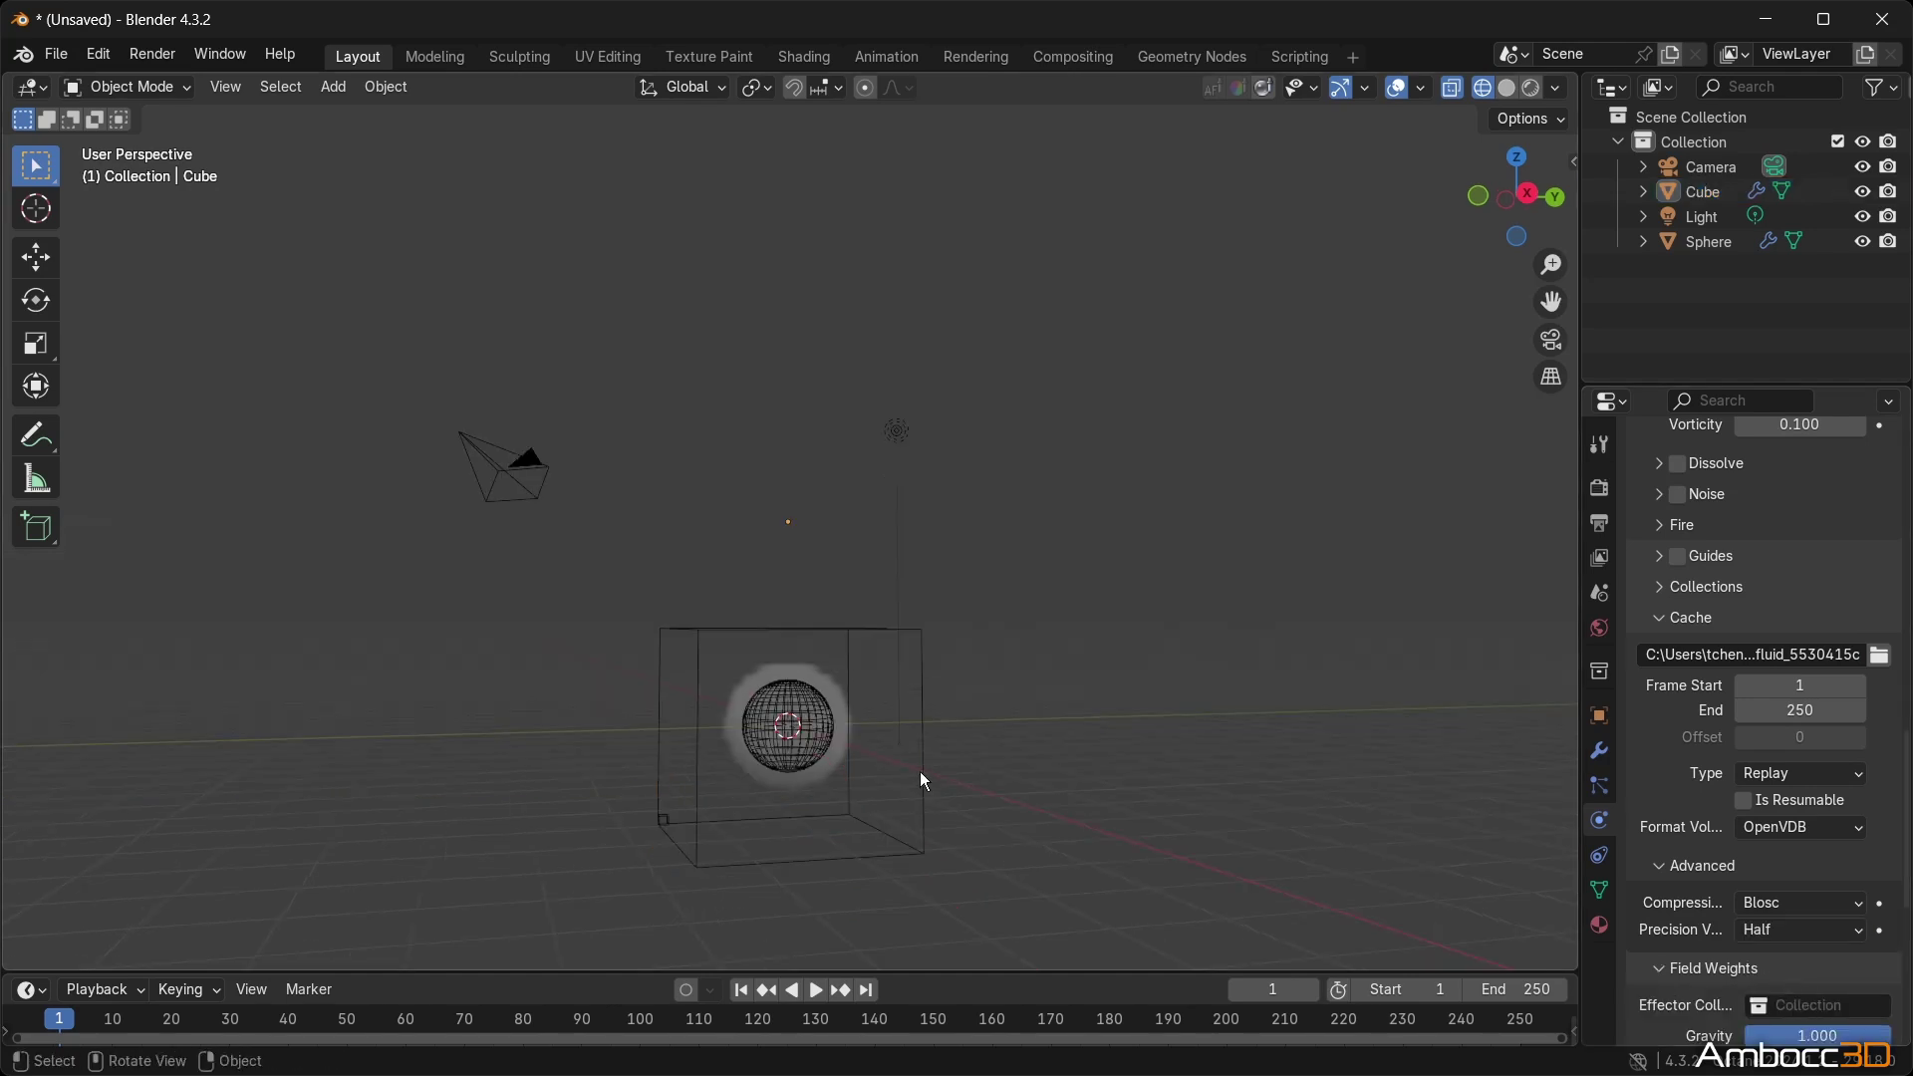
{"action": "left_click", "coordinate": [919, 772]}
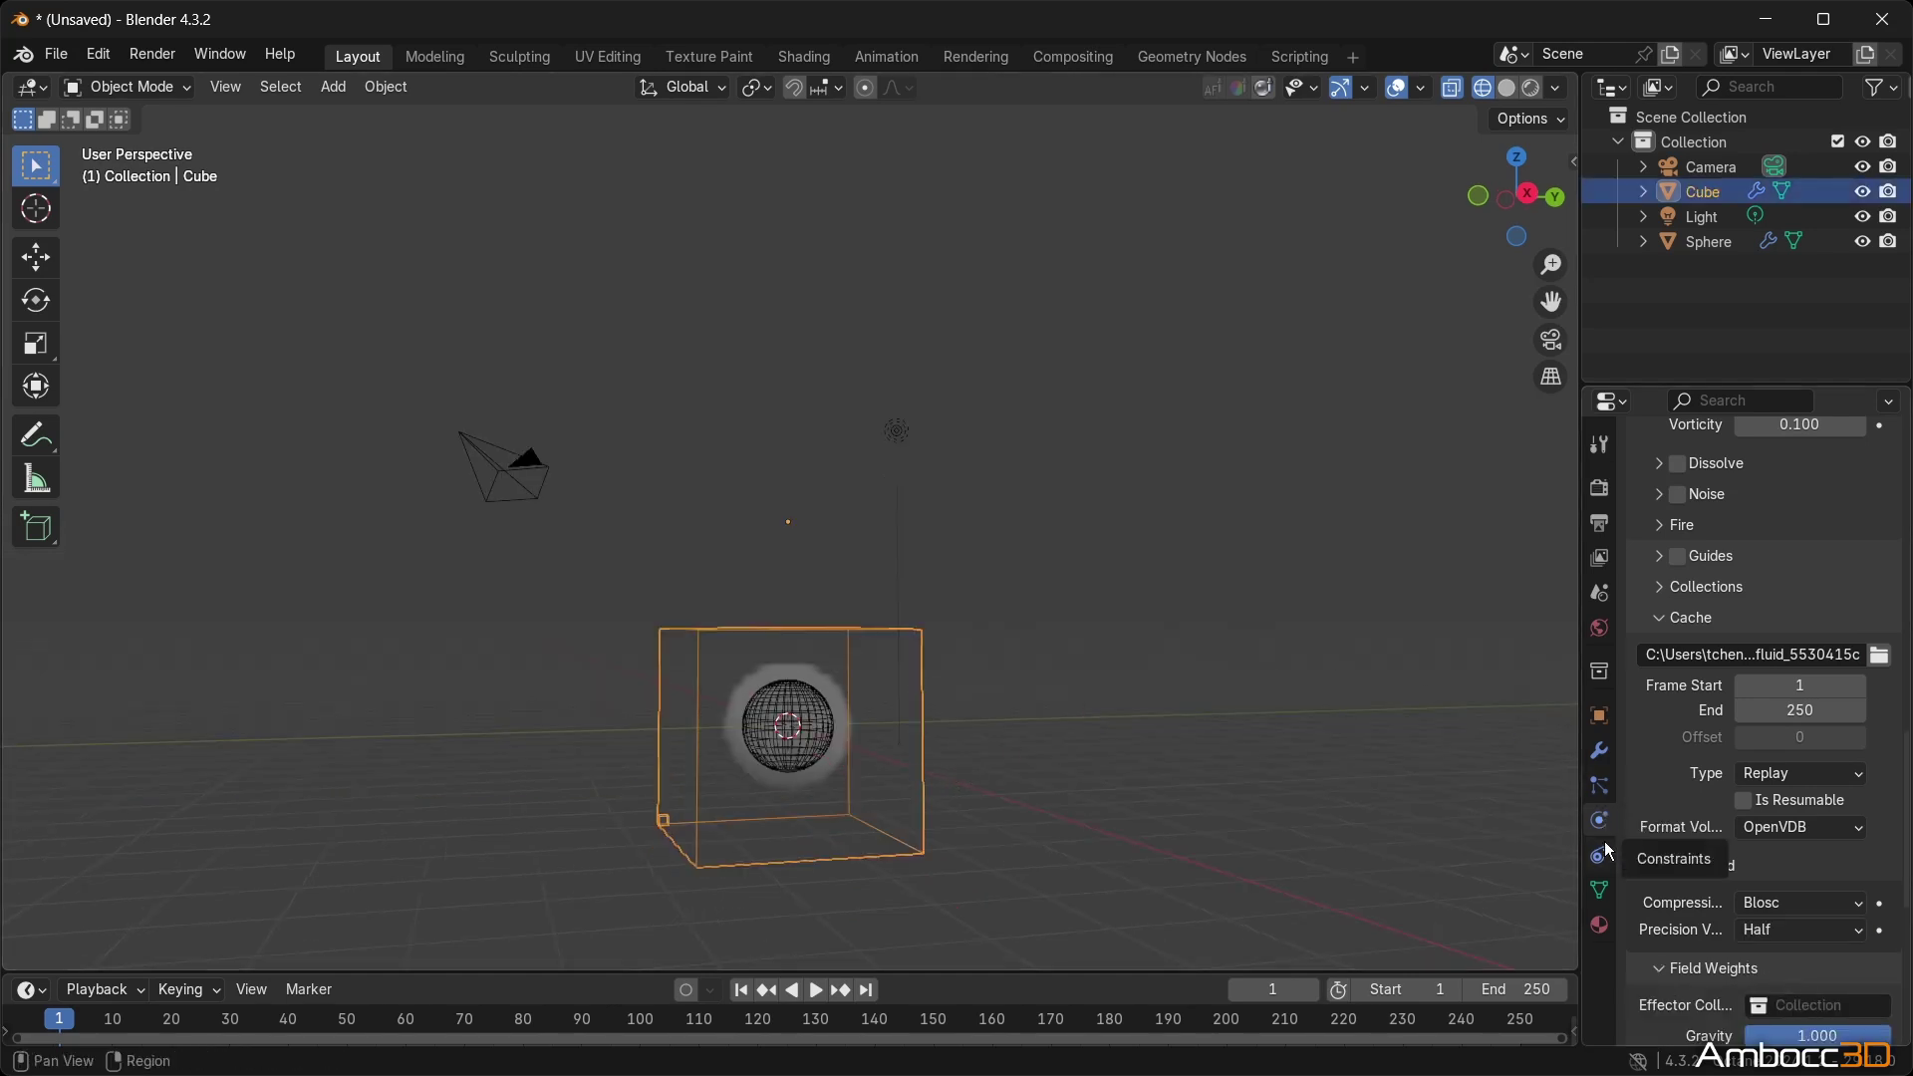
Split the view, make the right half a Shader Editor, and create a new cube material.
{"action": "left_click", "coordinate": [1601, 926]}
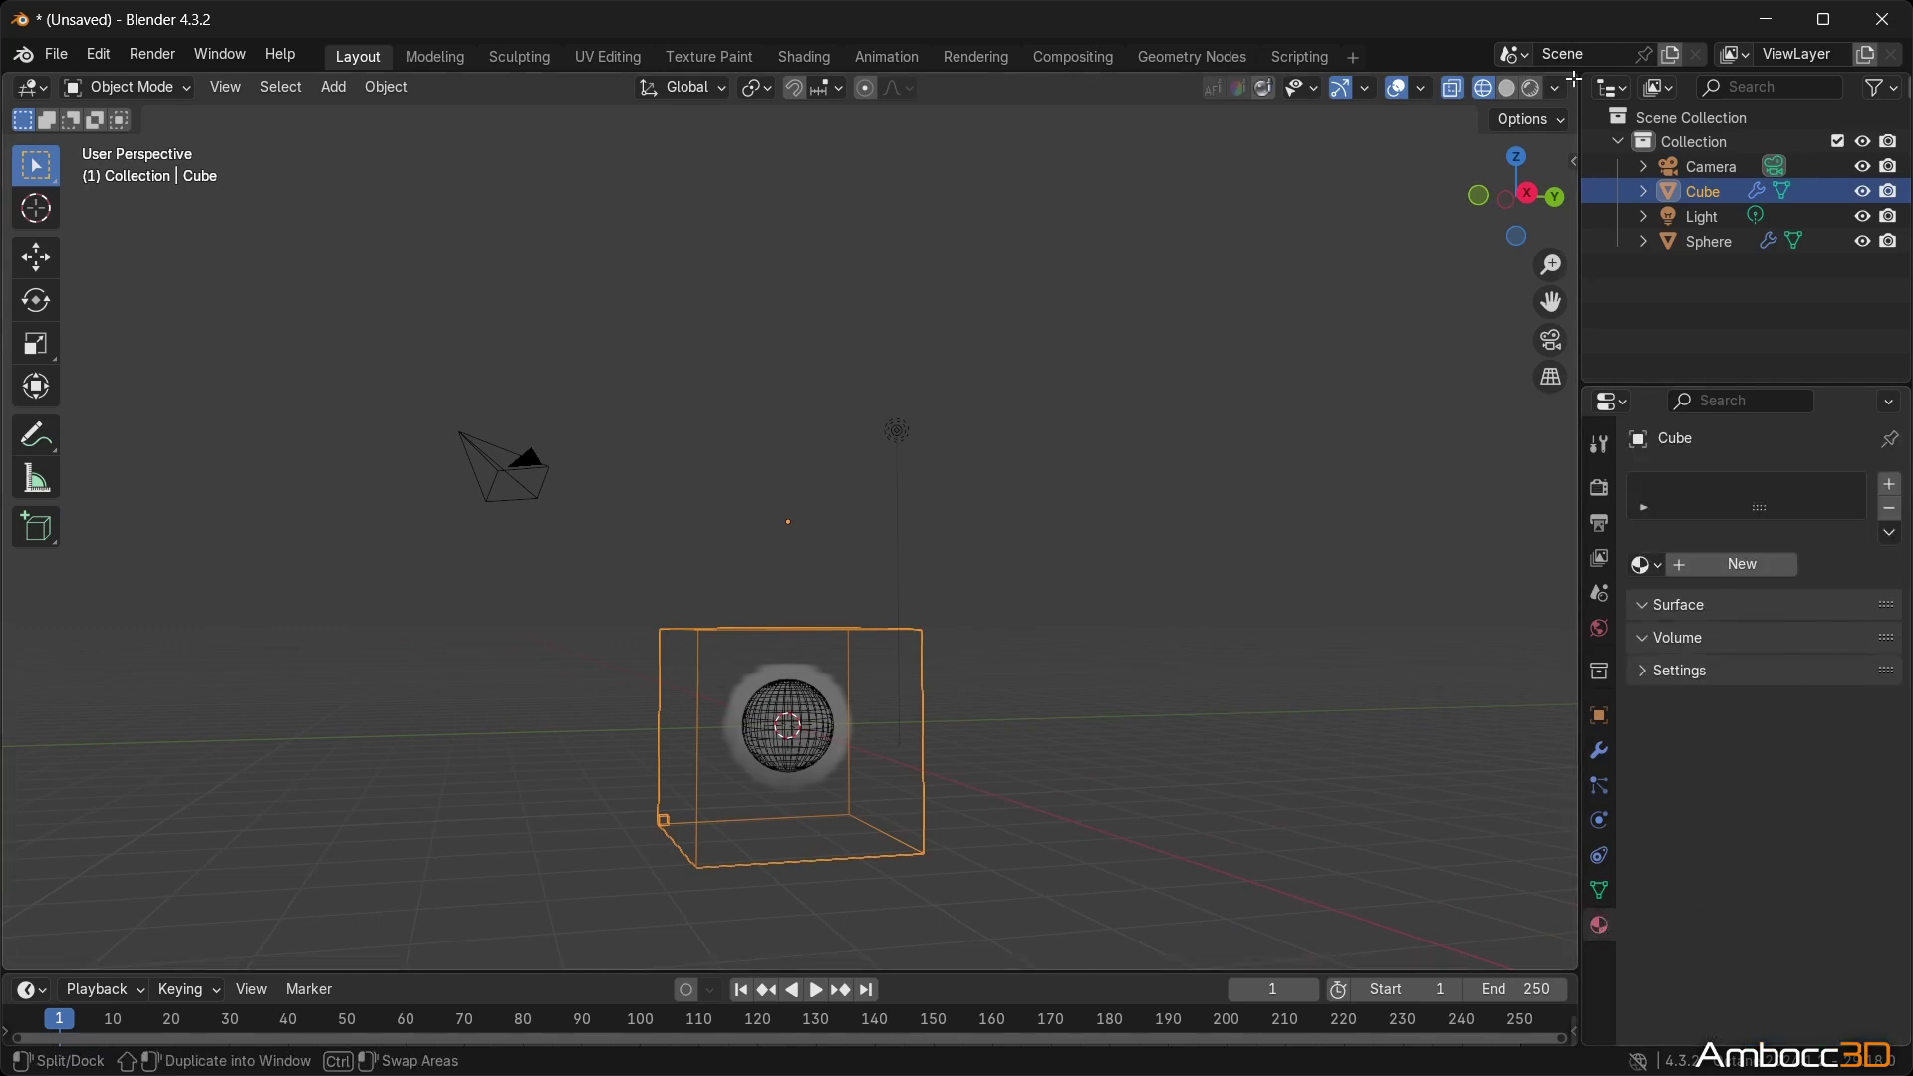
{"action": "left_click_drag", "start_coordinate": [1575, 77], "coordinate": [802, 111]}
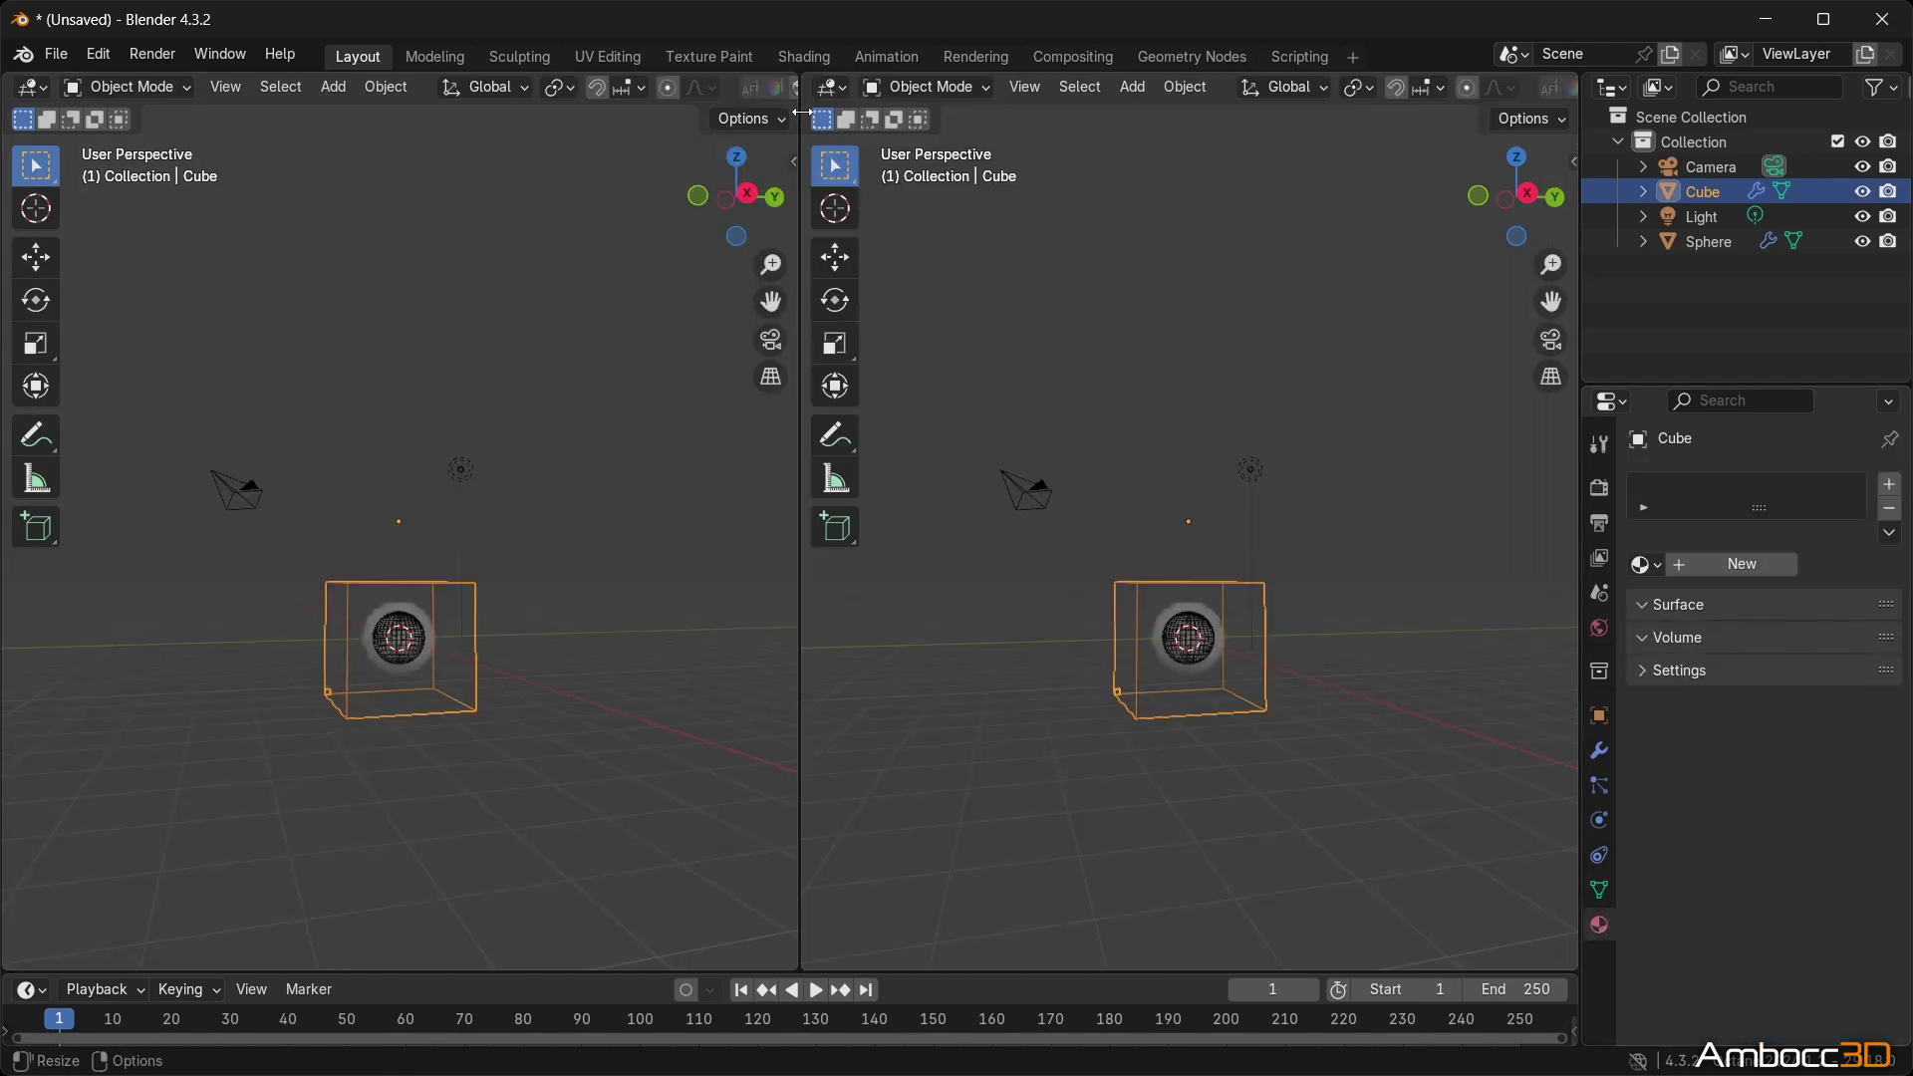
{"action": "left_click", "coordinate": [830, 92]}
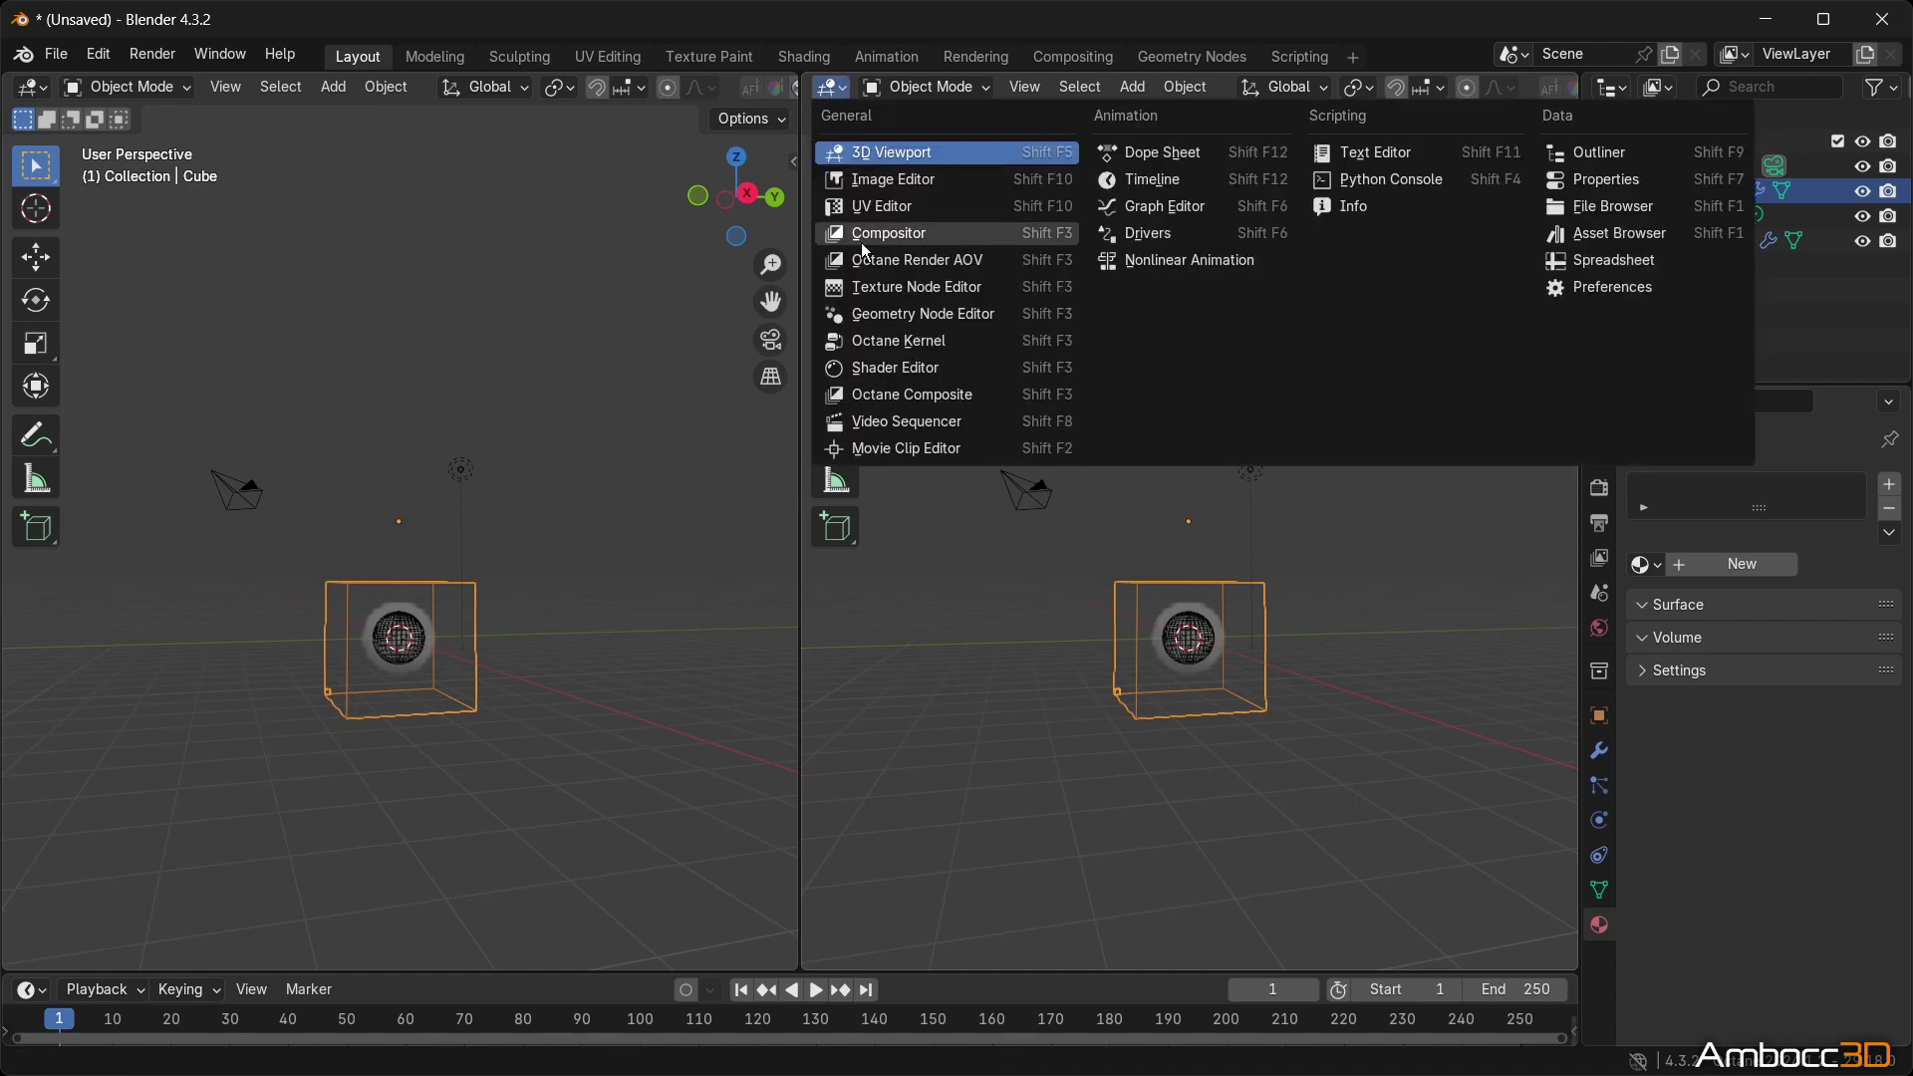
{"action": "left_click", "coordinate": [894, 364]}
{"action": "key", "text": "n"}
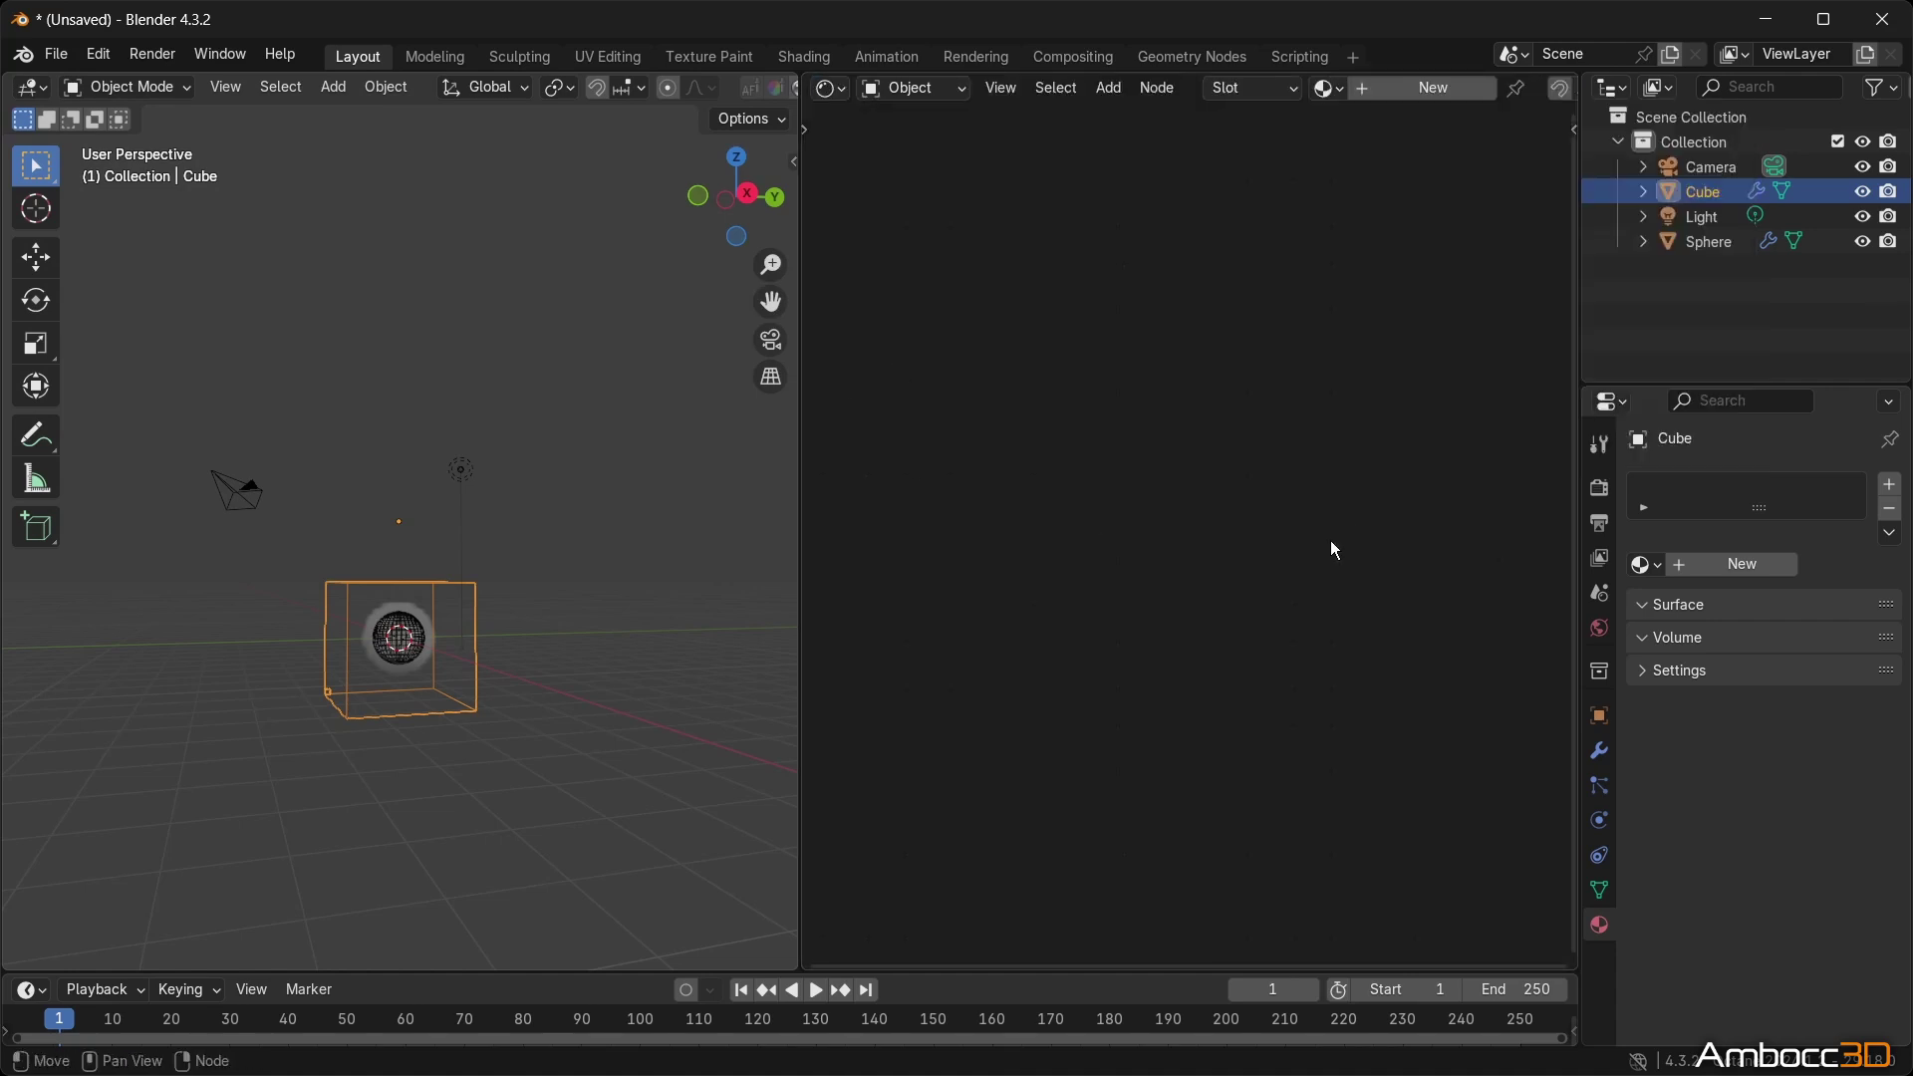
{"action": "left_click", "coordinate": [1704, 564]}
Delete the Universal material node from the cube's material.
{"action": "middle_click_drag", "start_coordinate": [1258, 685], "coordinate": [1306, 579], "text": "ctrl"}
{"action": "left_click", "coordinate": [1062, 426]}
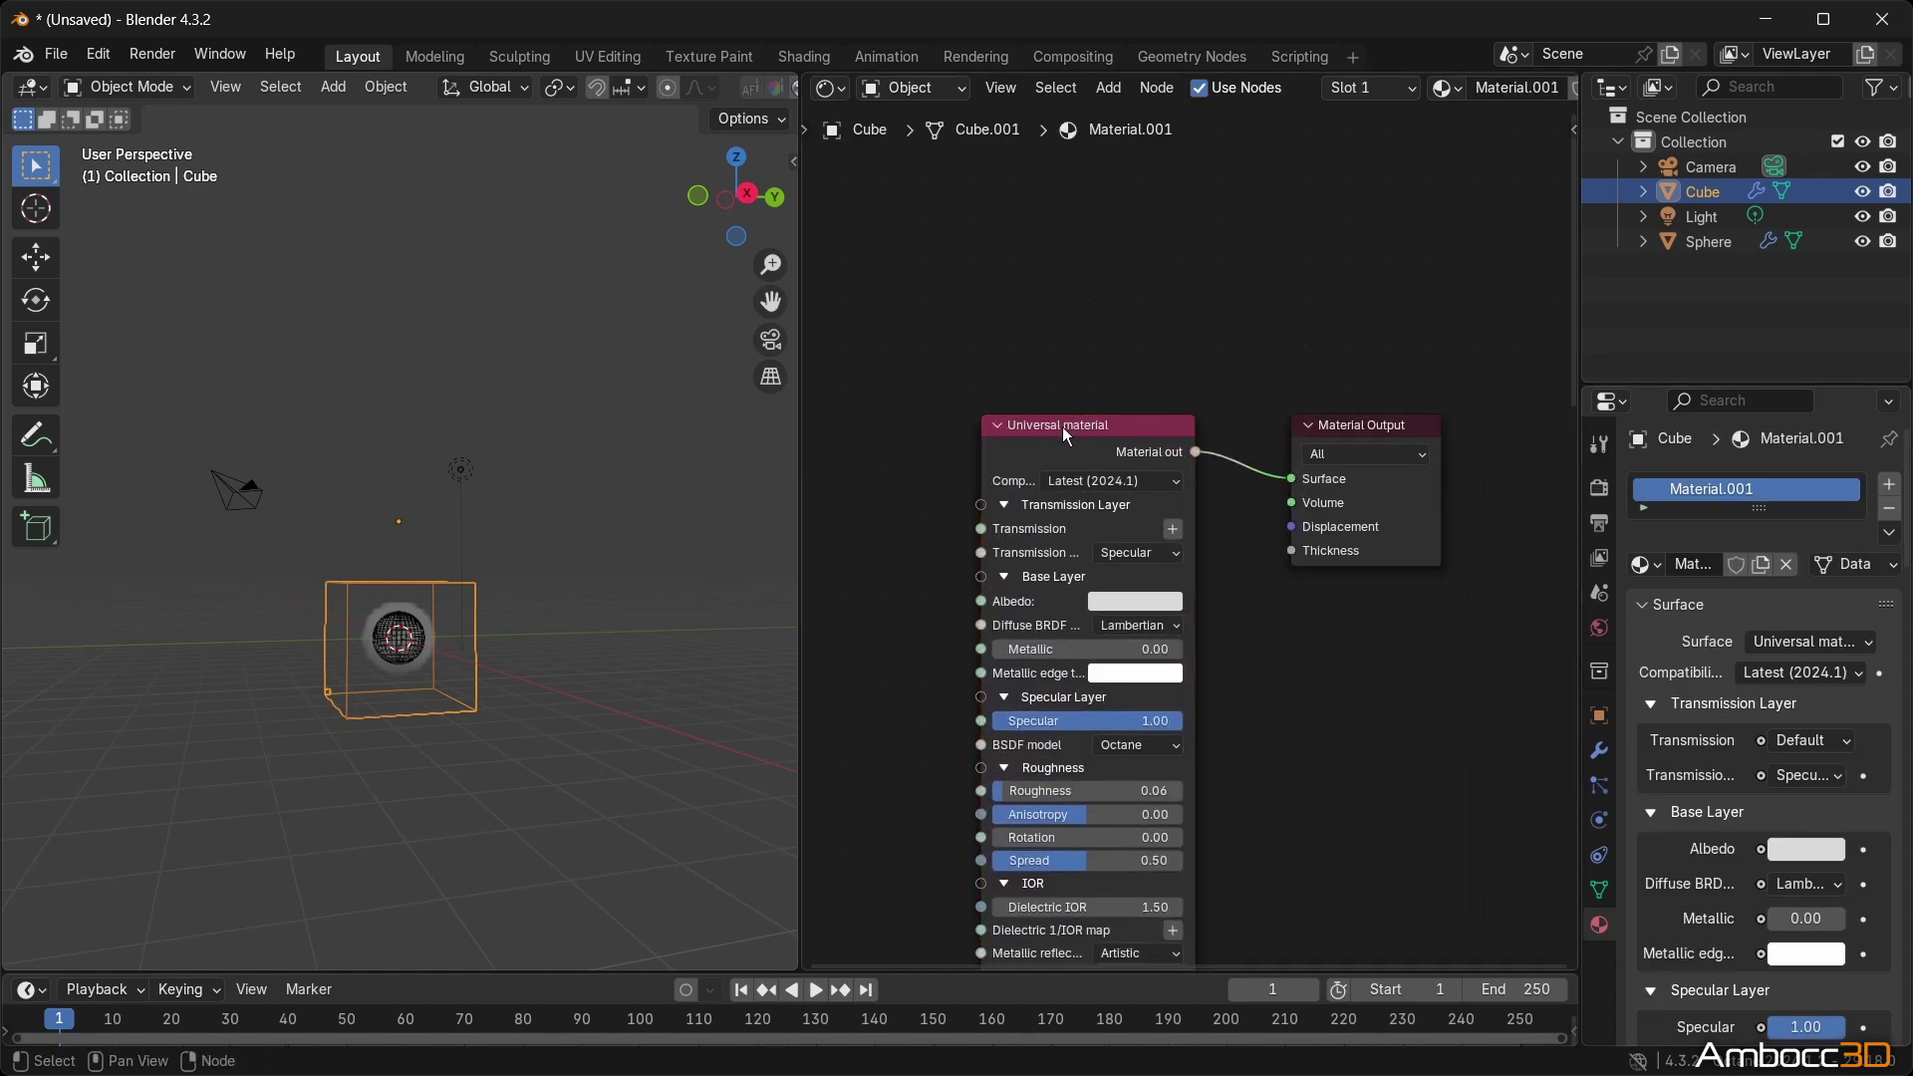
{"action": "key", "text": "x"}
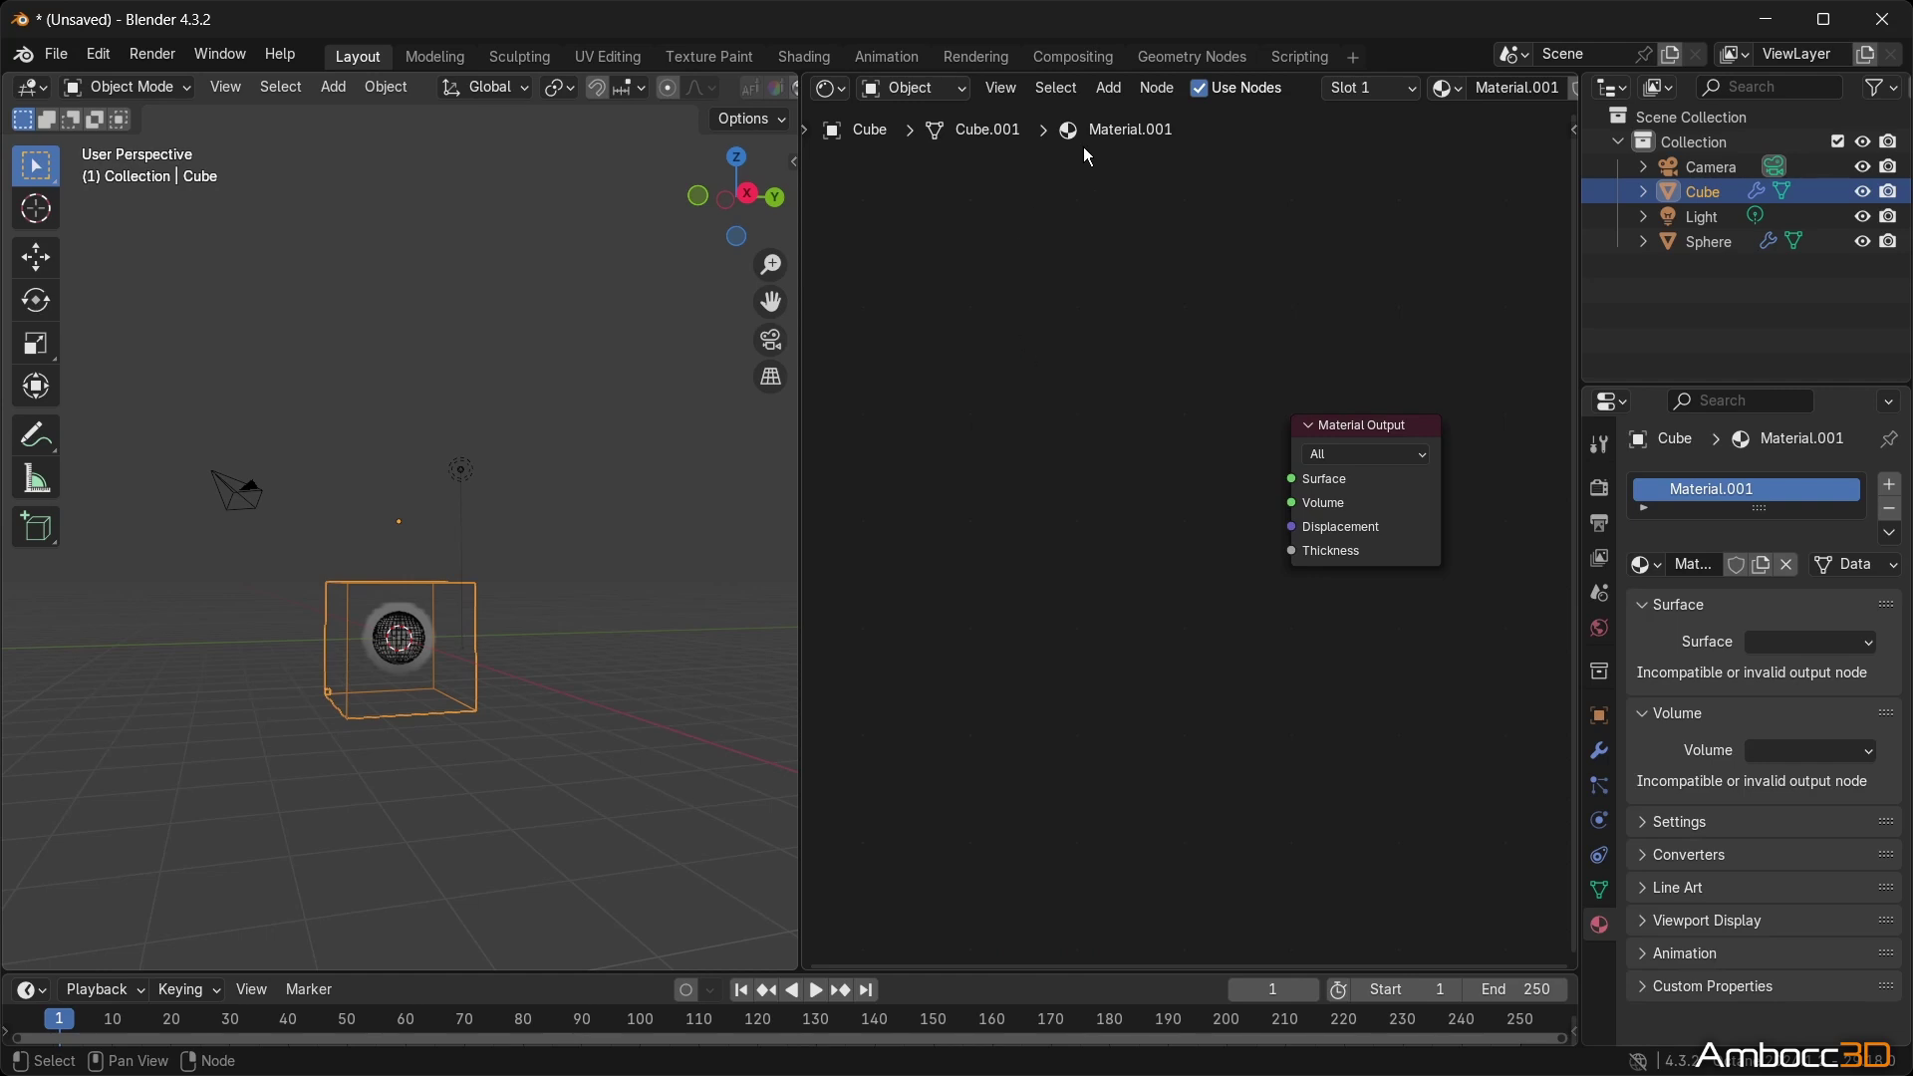
Add a Volume medium node and wire its Medium out to the output's Volume input.
{"action": "left_click", "coordinate": [1108, 87]}
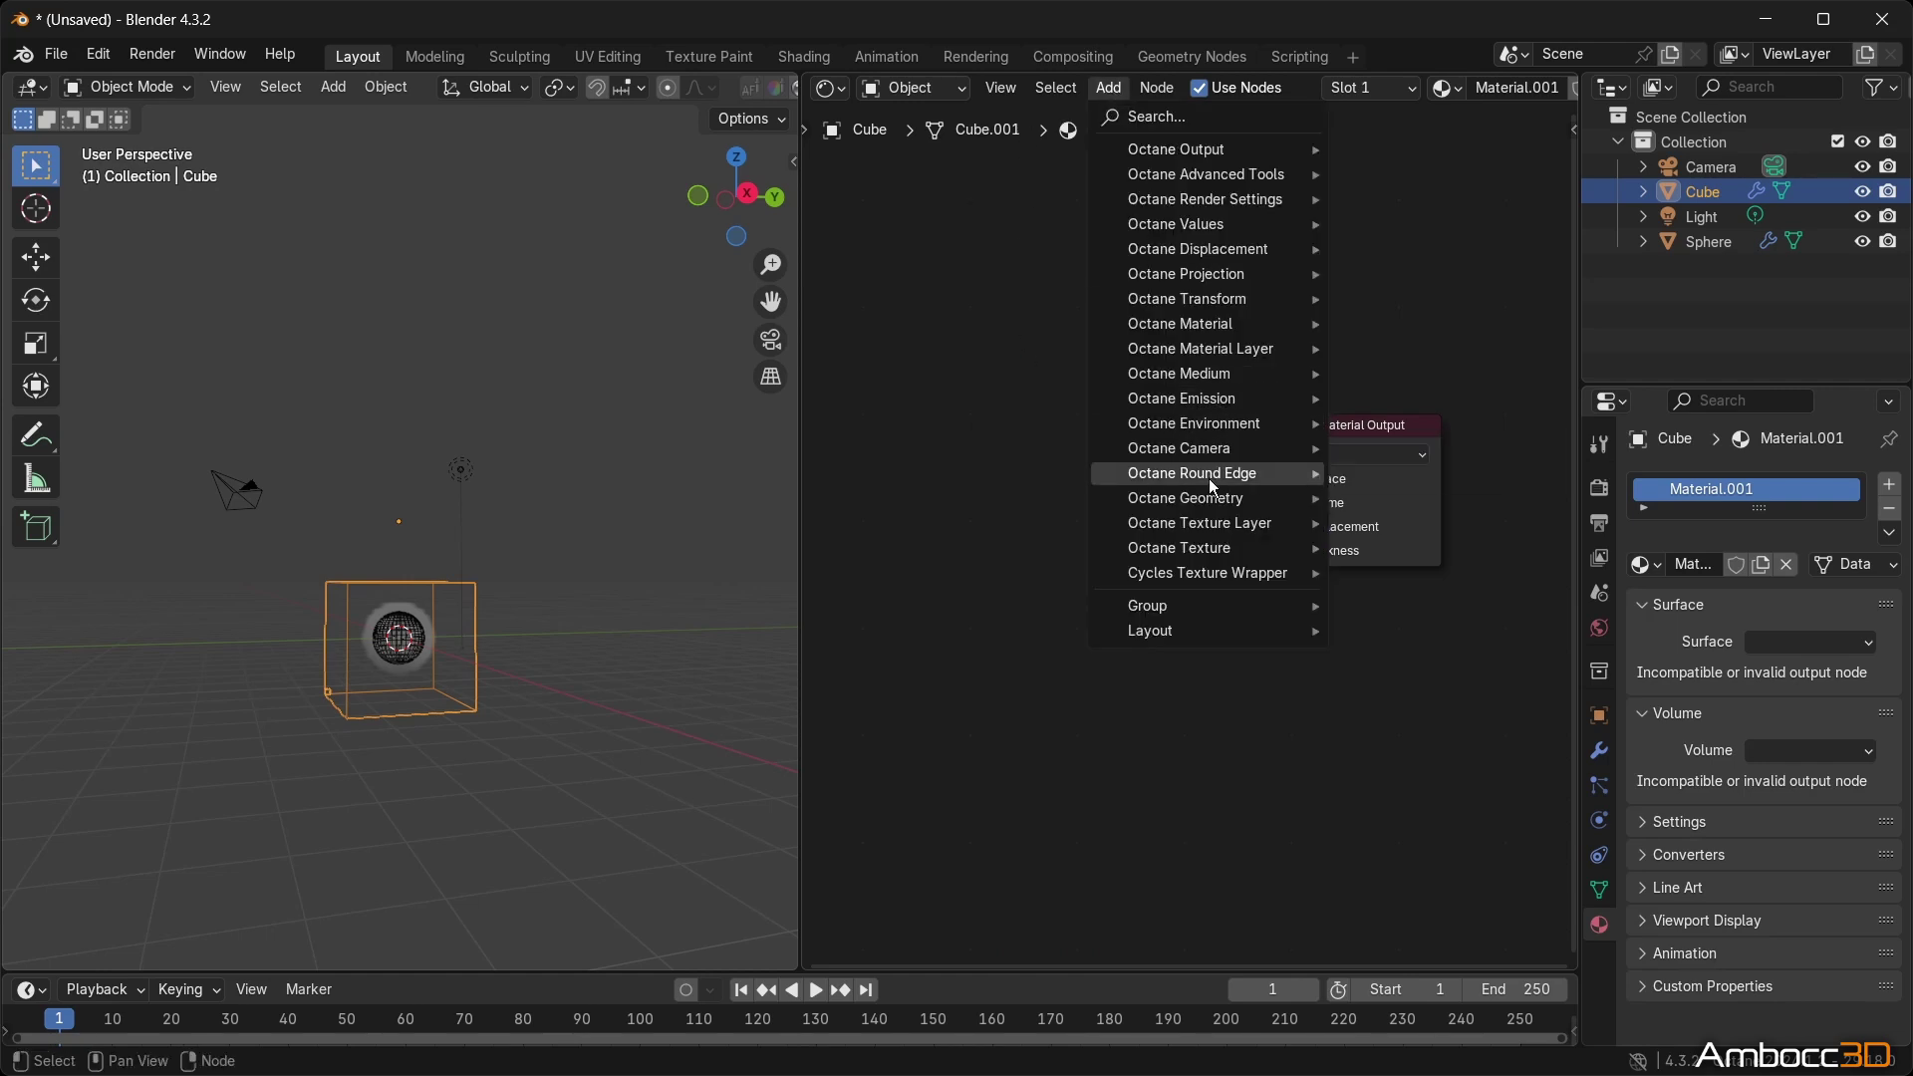
{"action": "mouse_move", "coordinate": [1216, 379]}
{"action": "left_click", "coordinate": [1477, 543]}
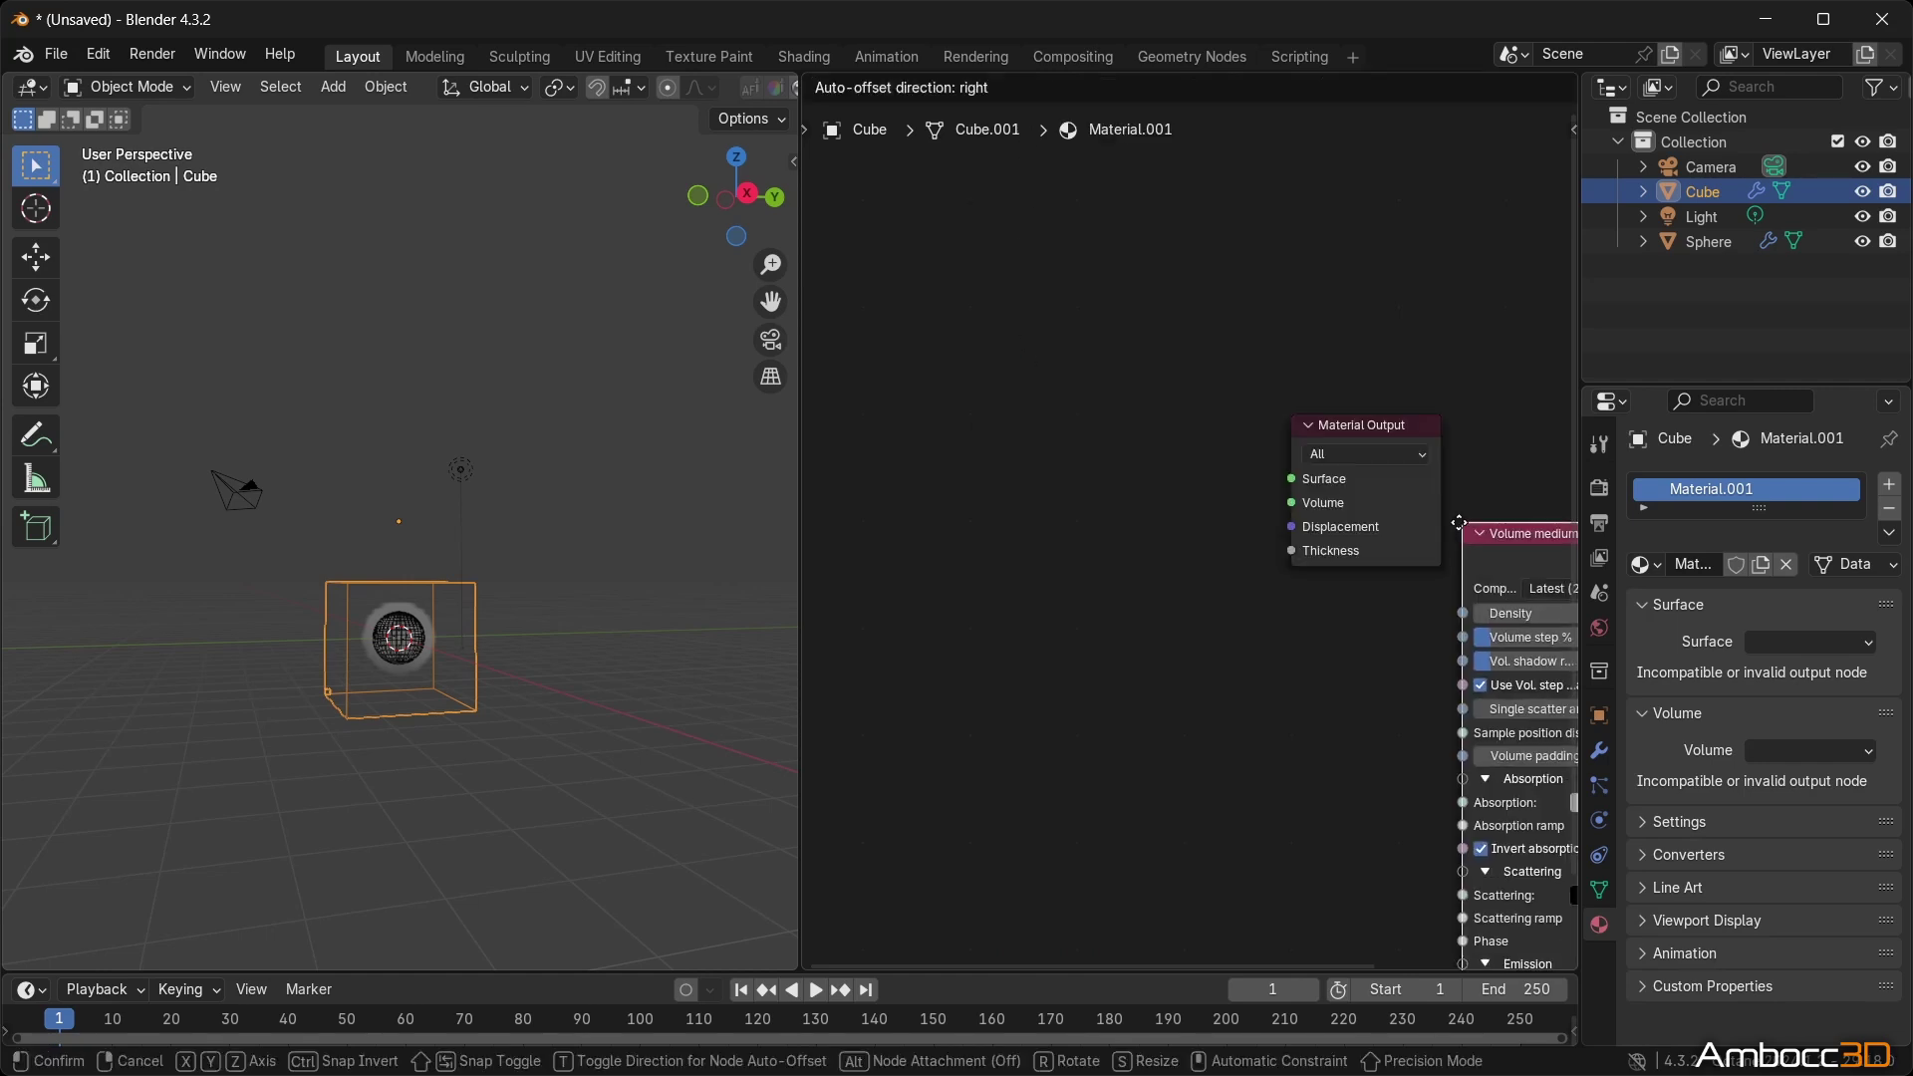
{"action": "left_click", "coordinate": [989, 357]}
{"action": "left_click_drag", "start_coordinate": [1204, 395], "coordinate": [1366, 395]}
{"action": "middle_click_drag", "start_coordinate": [1347, 576], "coordinate": [1359, 564]}
{"action": "middle_click_drag", "start_coordinate": [642, 631], "coordinate": [592, 666]}
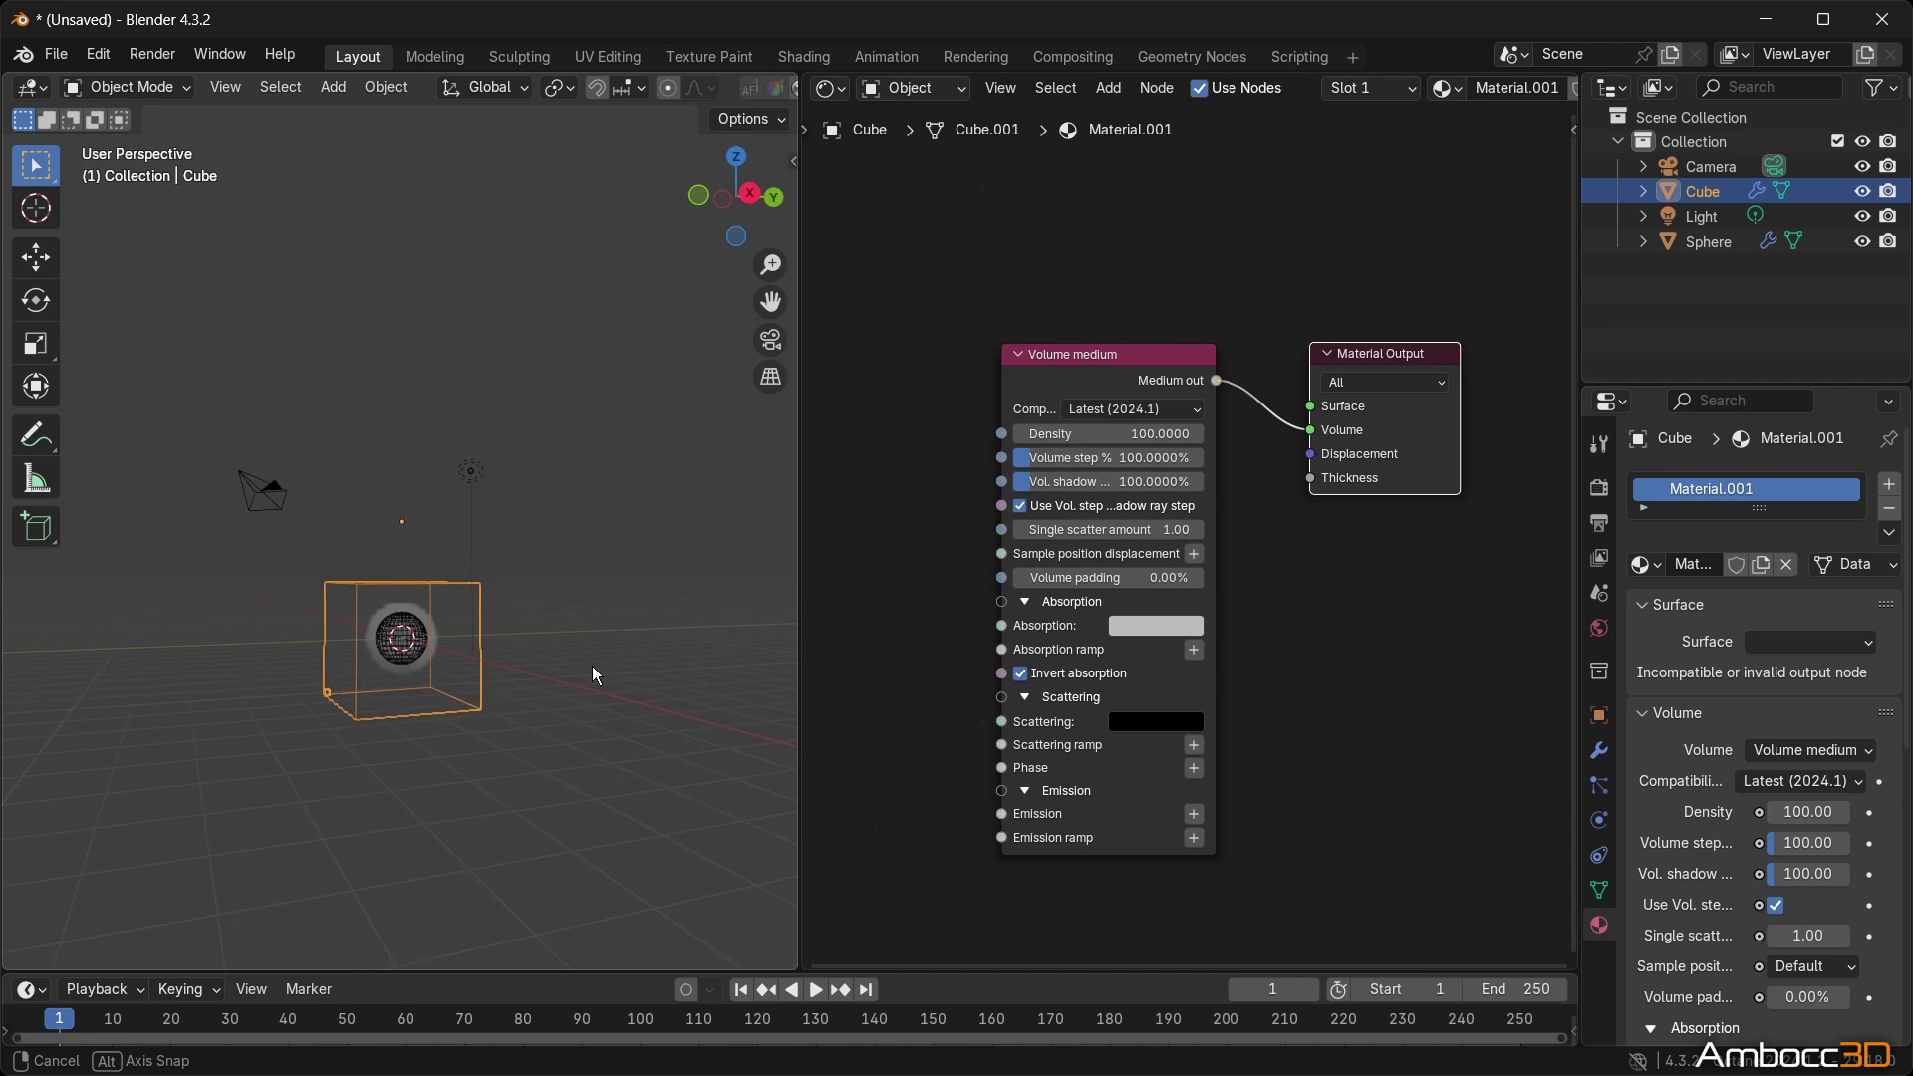
Play the timeline to simulate the smoke, stopping at frame 103.
{"action": "left_click", "coordinate": [813, 996]}
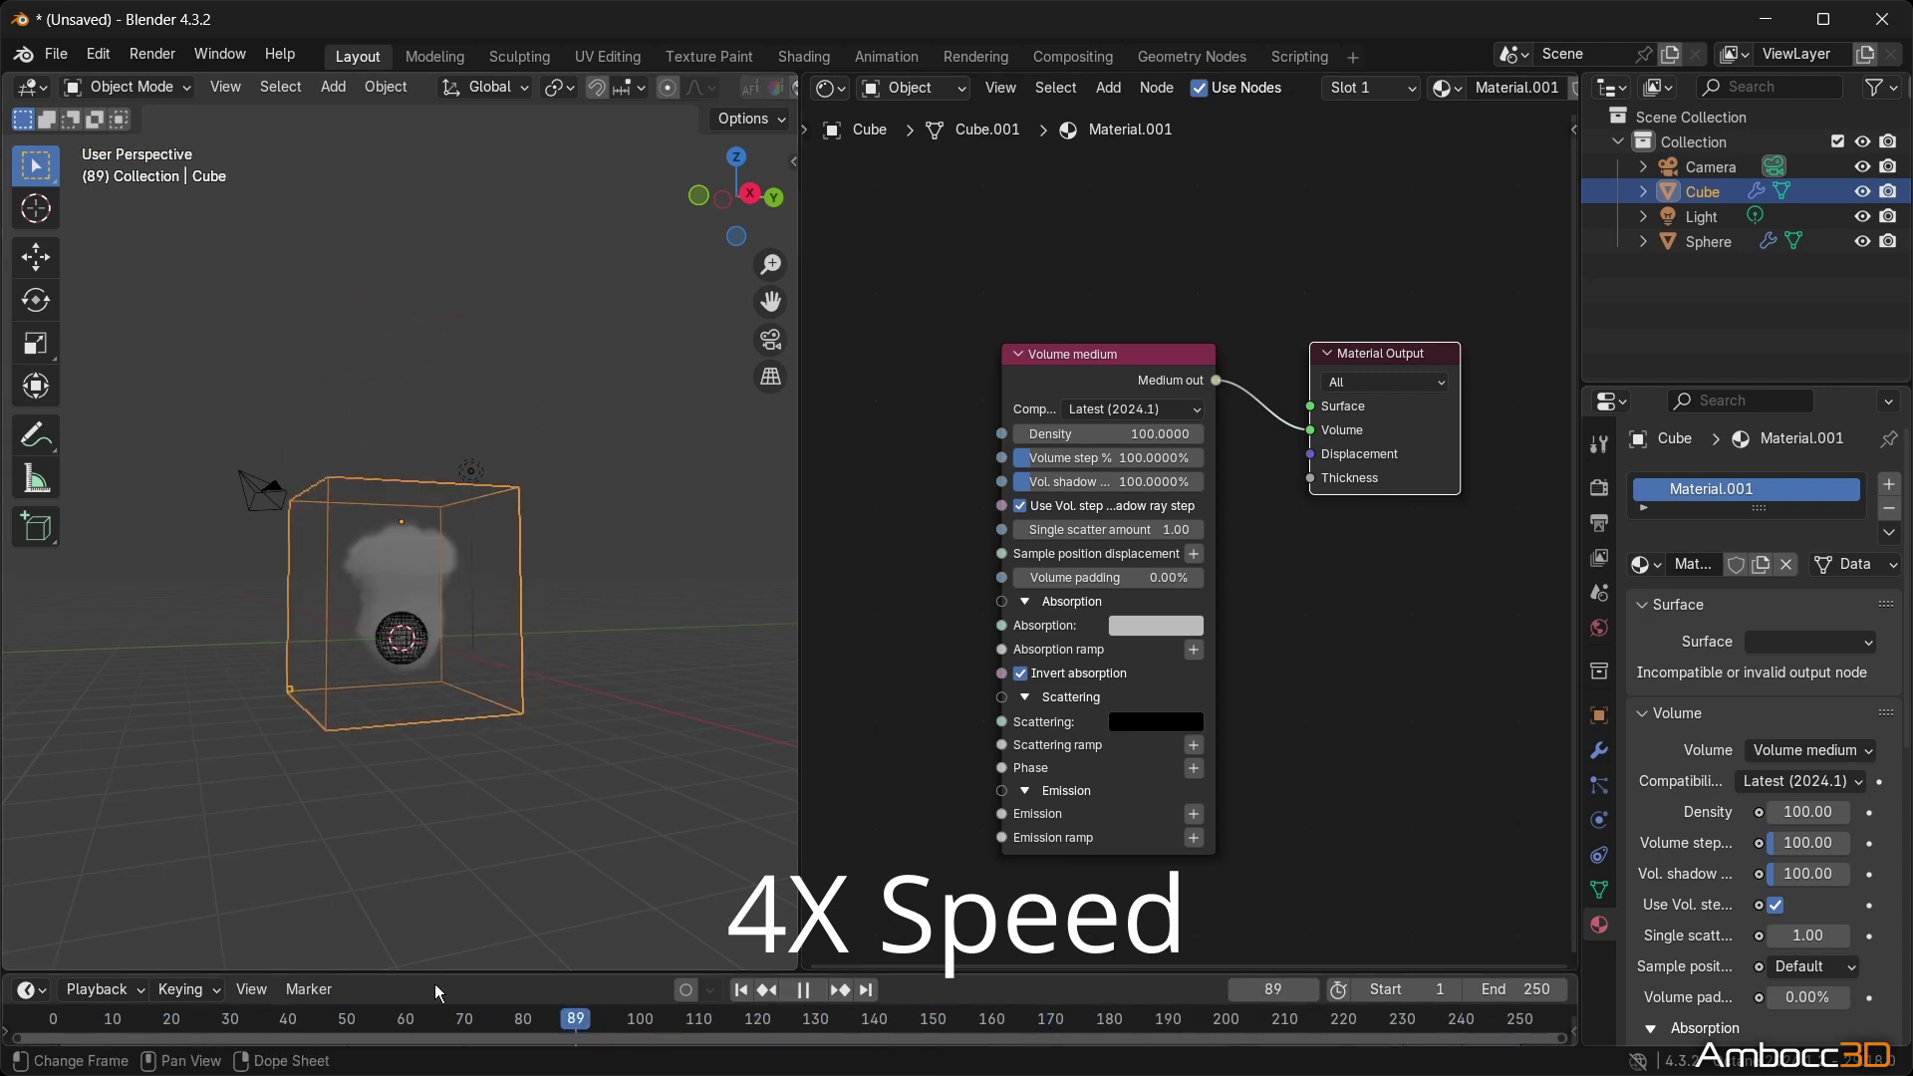
{"action": "key", "text": "space"}
{"action": "scroll", "coordinate": [746, 89], "scroll_direction": "down", "scroll_amount": 5}
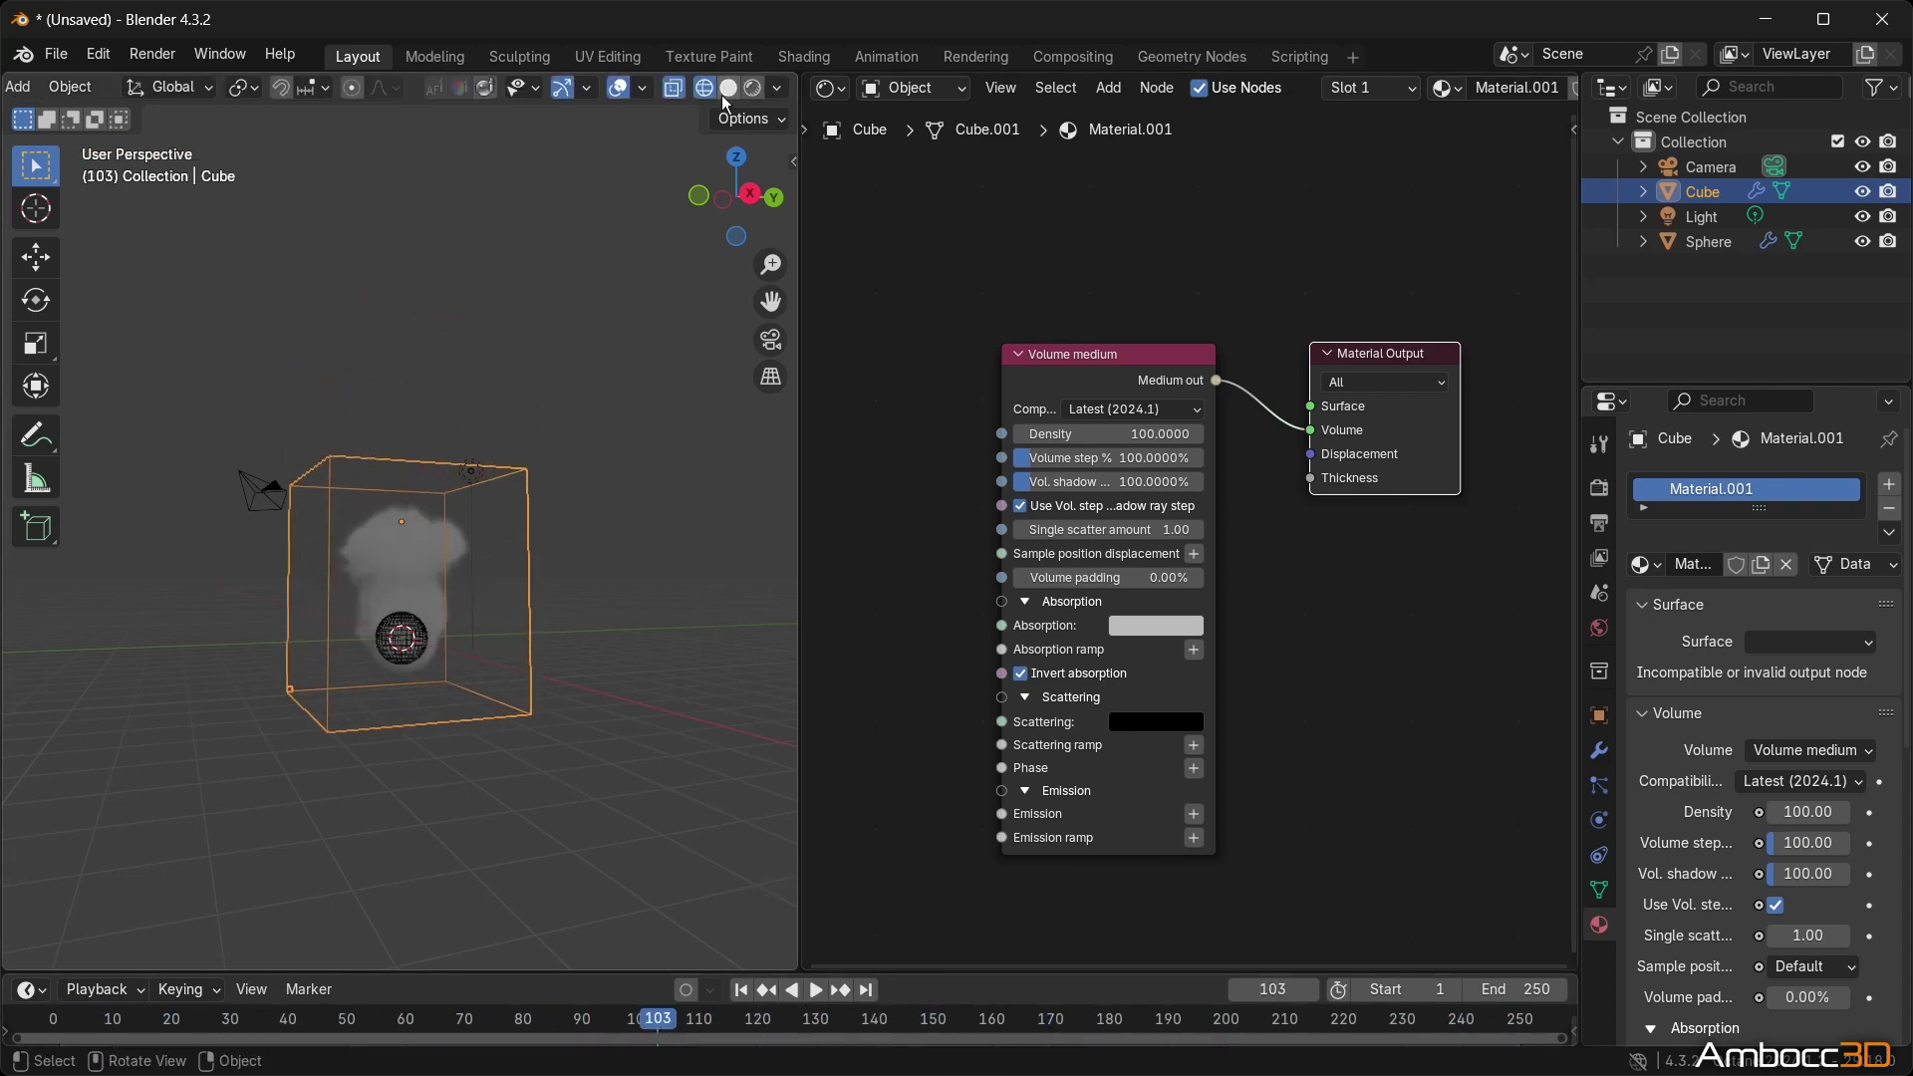
Switch to Octane rendered shading and set the Volume medium's Scattering colour to white.
{"action": "left_click", "coordinate": [753, 92]}
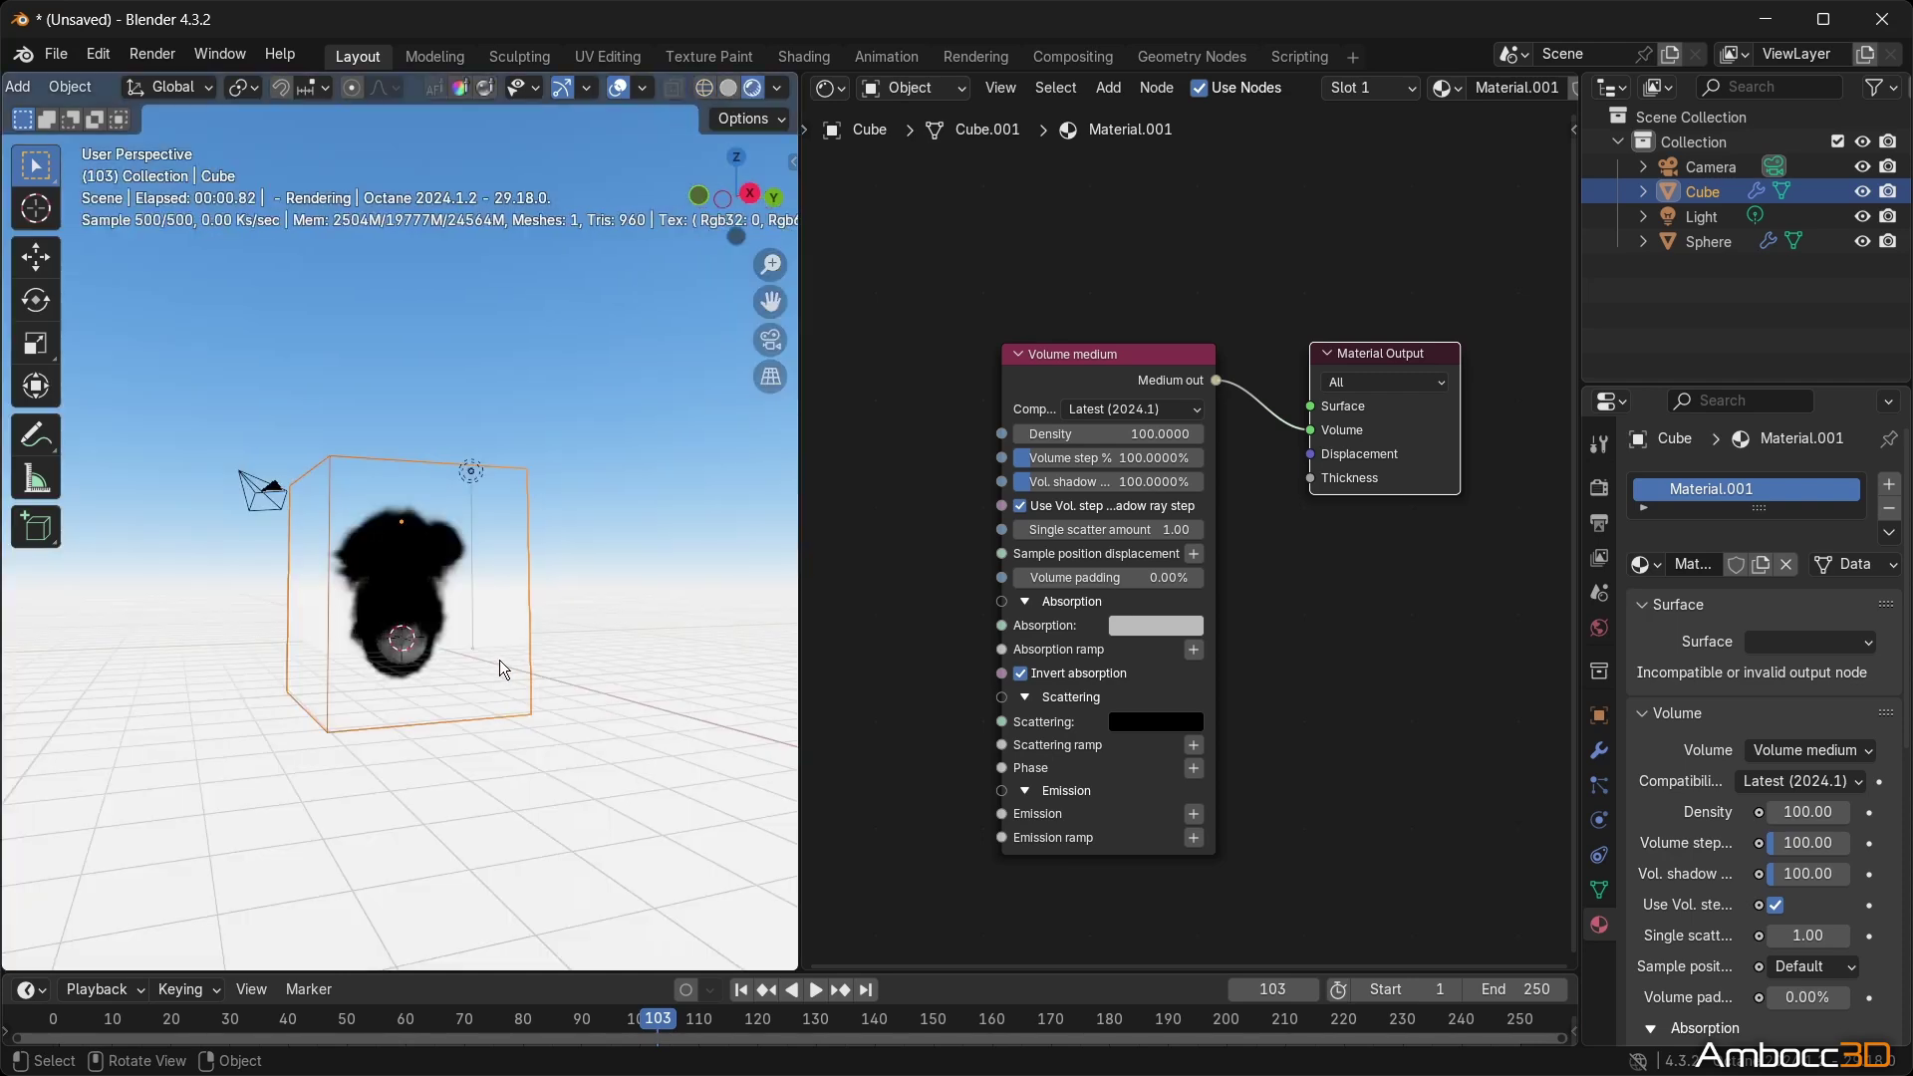
{"action": "middle_click_drag", "start_coordinate": [387, 586], "coordinate": [469, 558], "text": "ctrl"}
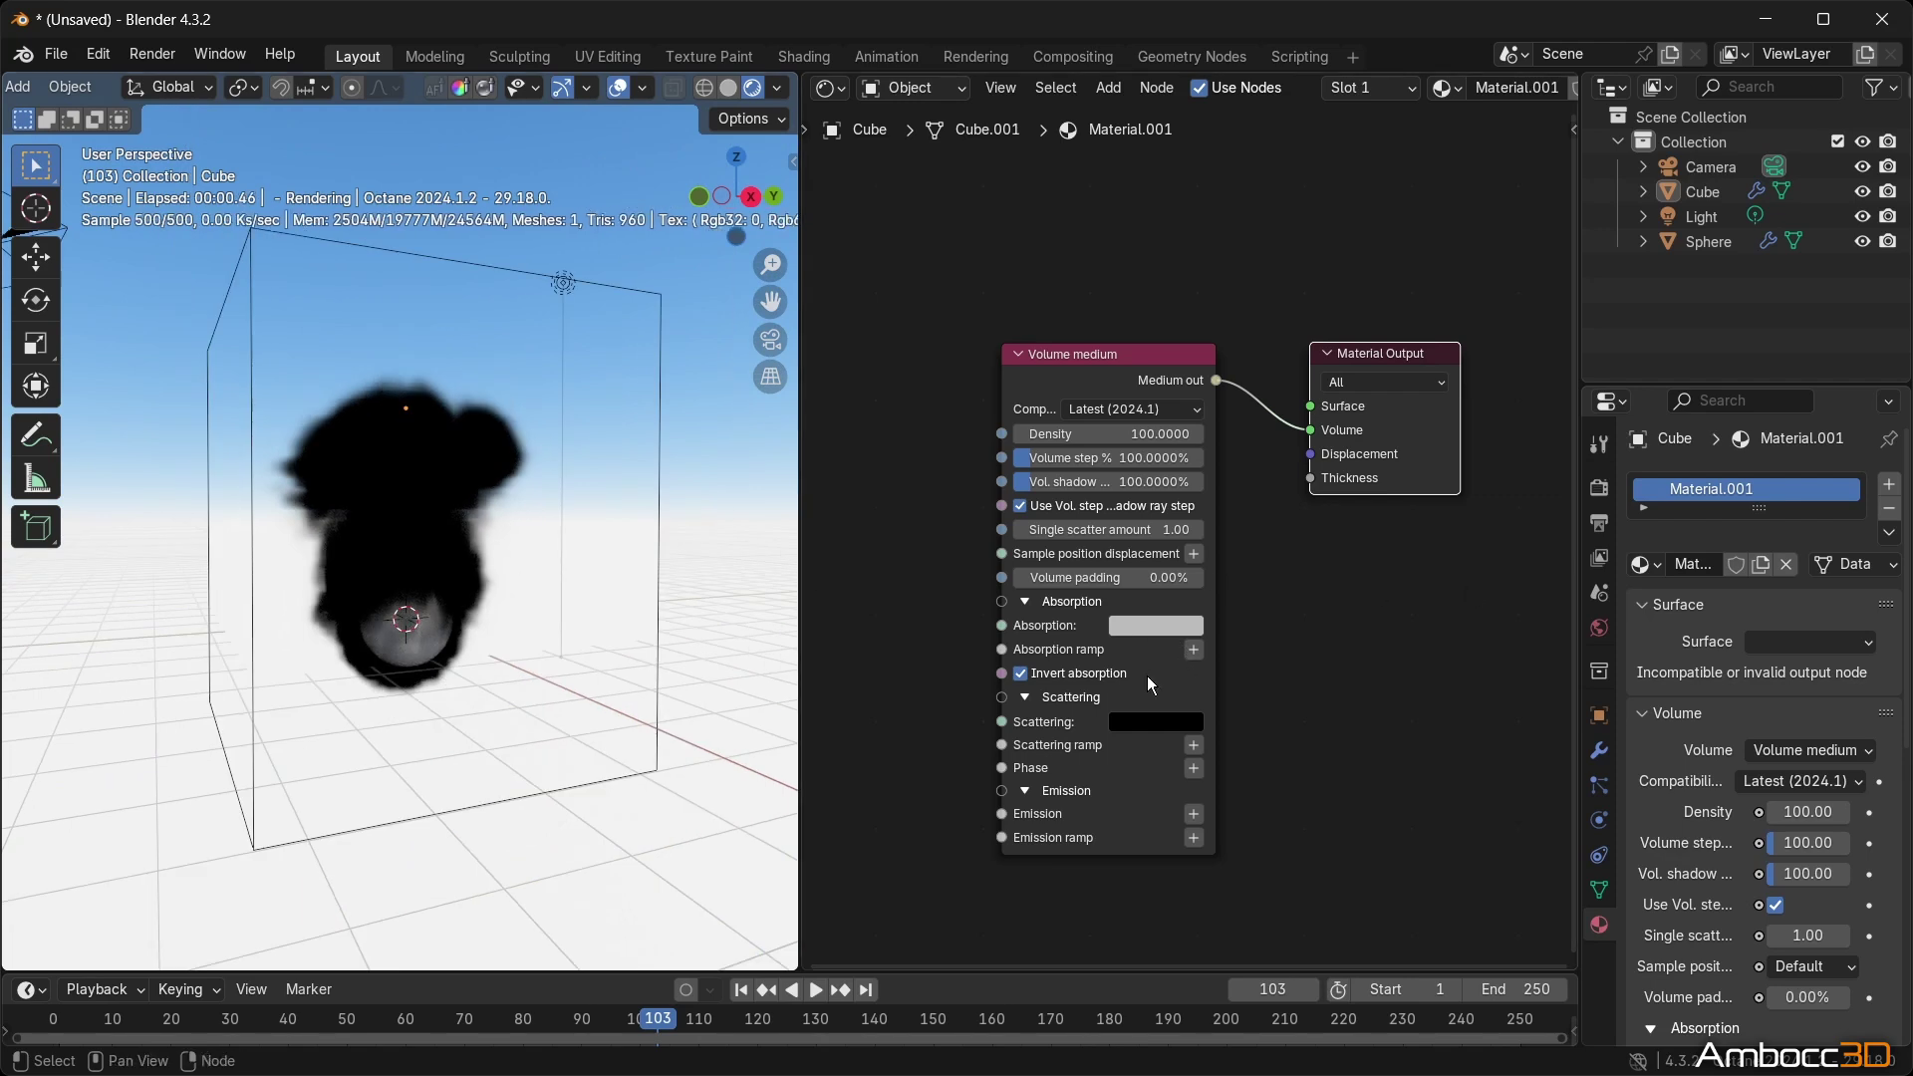
{"action": "left_click", "coordinate": [1131, 722]}
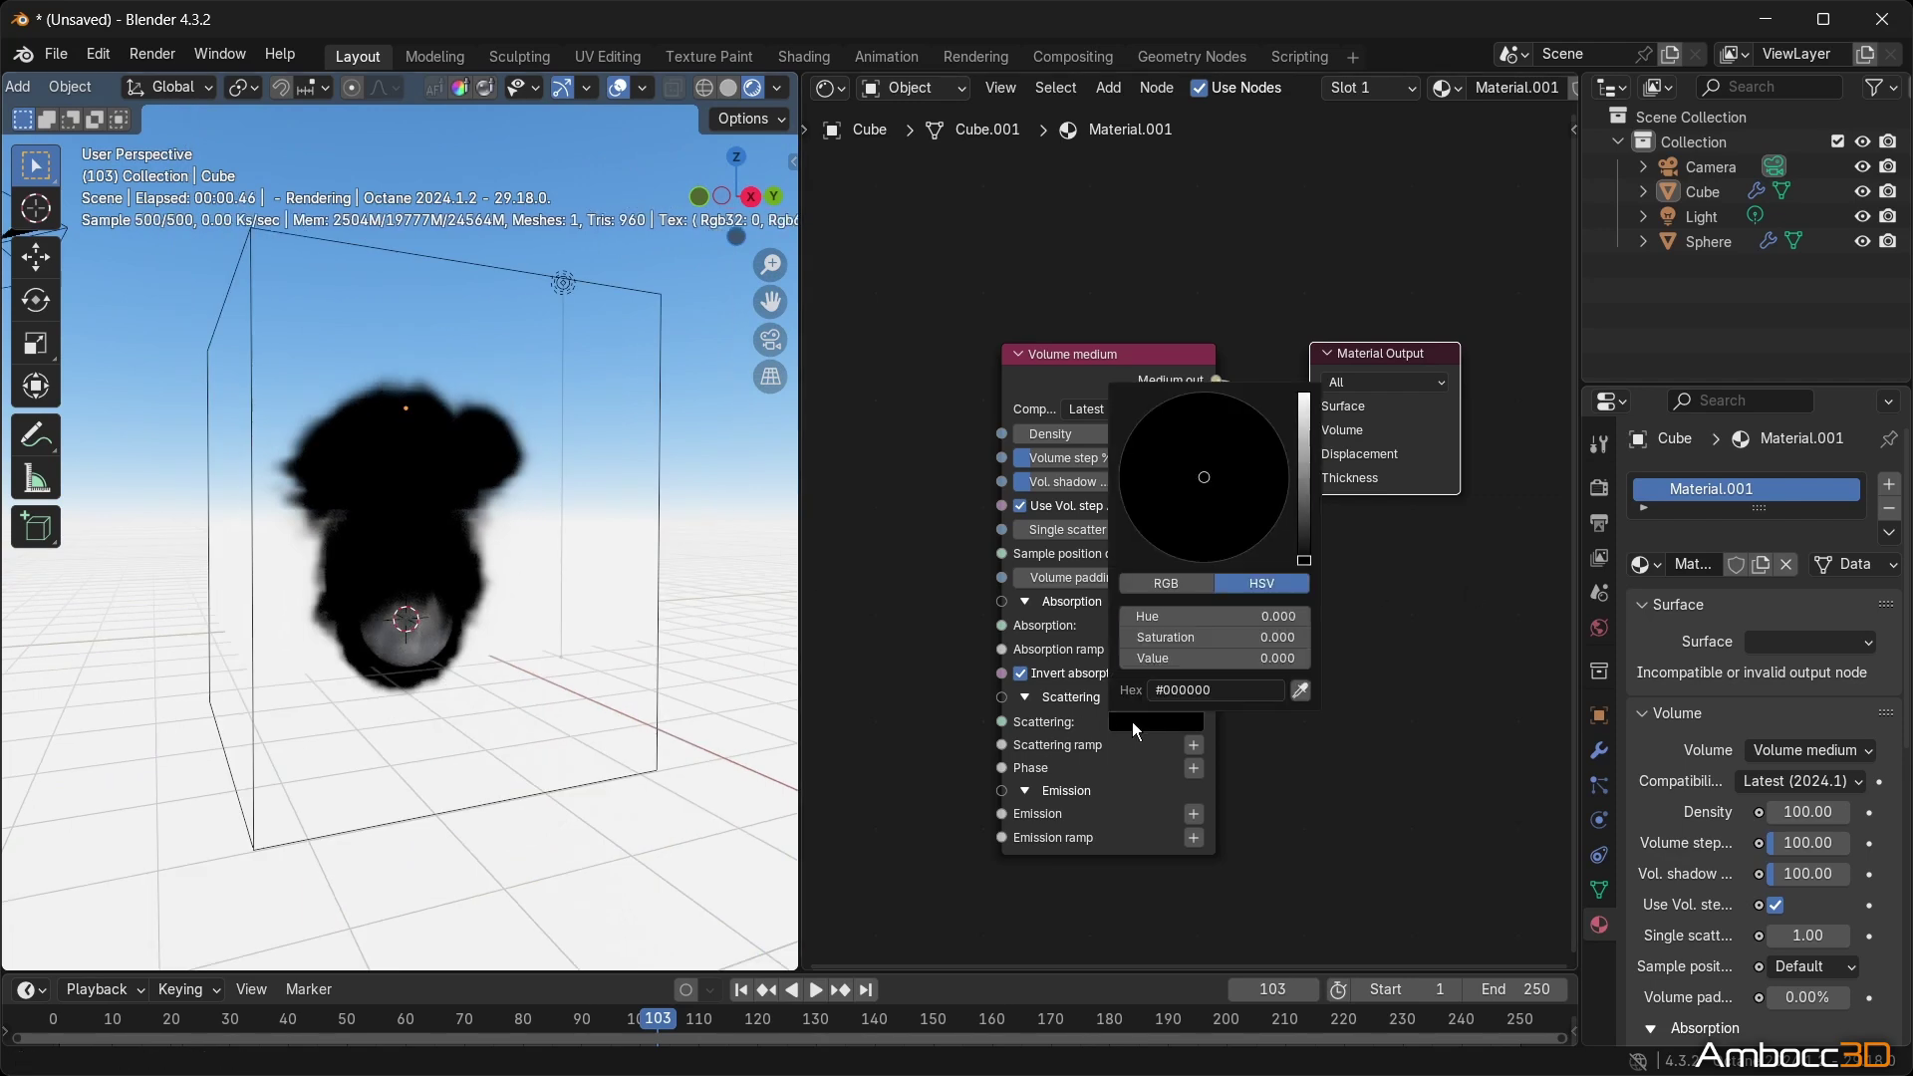
{"action": "left_click_drag", "start_coordinate": [1303, 560], "coordinate": [1303, 395]}
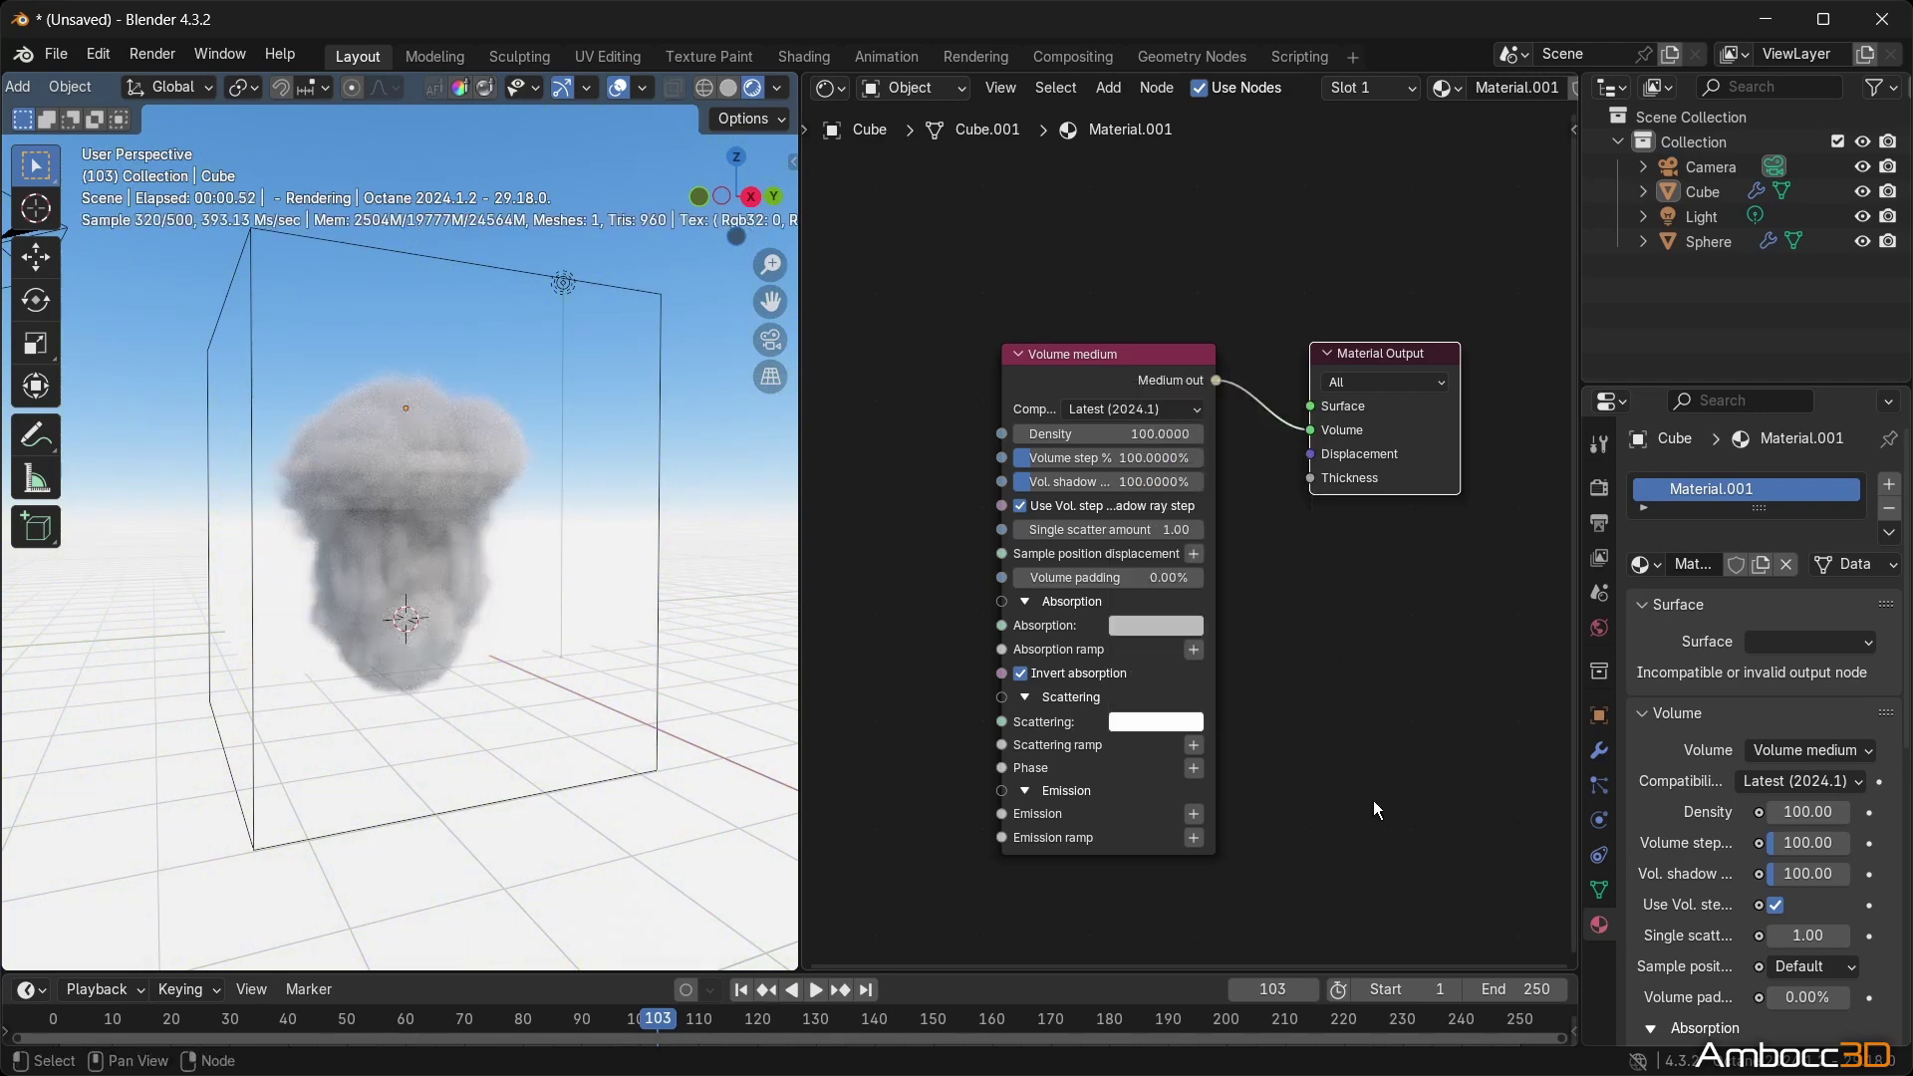
Lighten the Absorption colour from #BCBCBC to #E8E8E8.
{"action": "left_click", "coordinate": [1156, 625]}
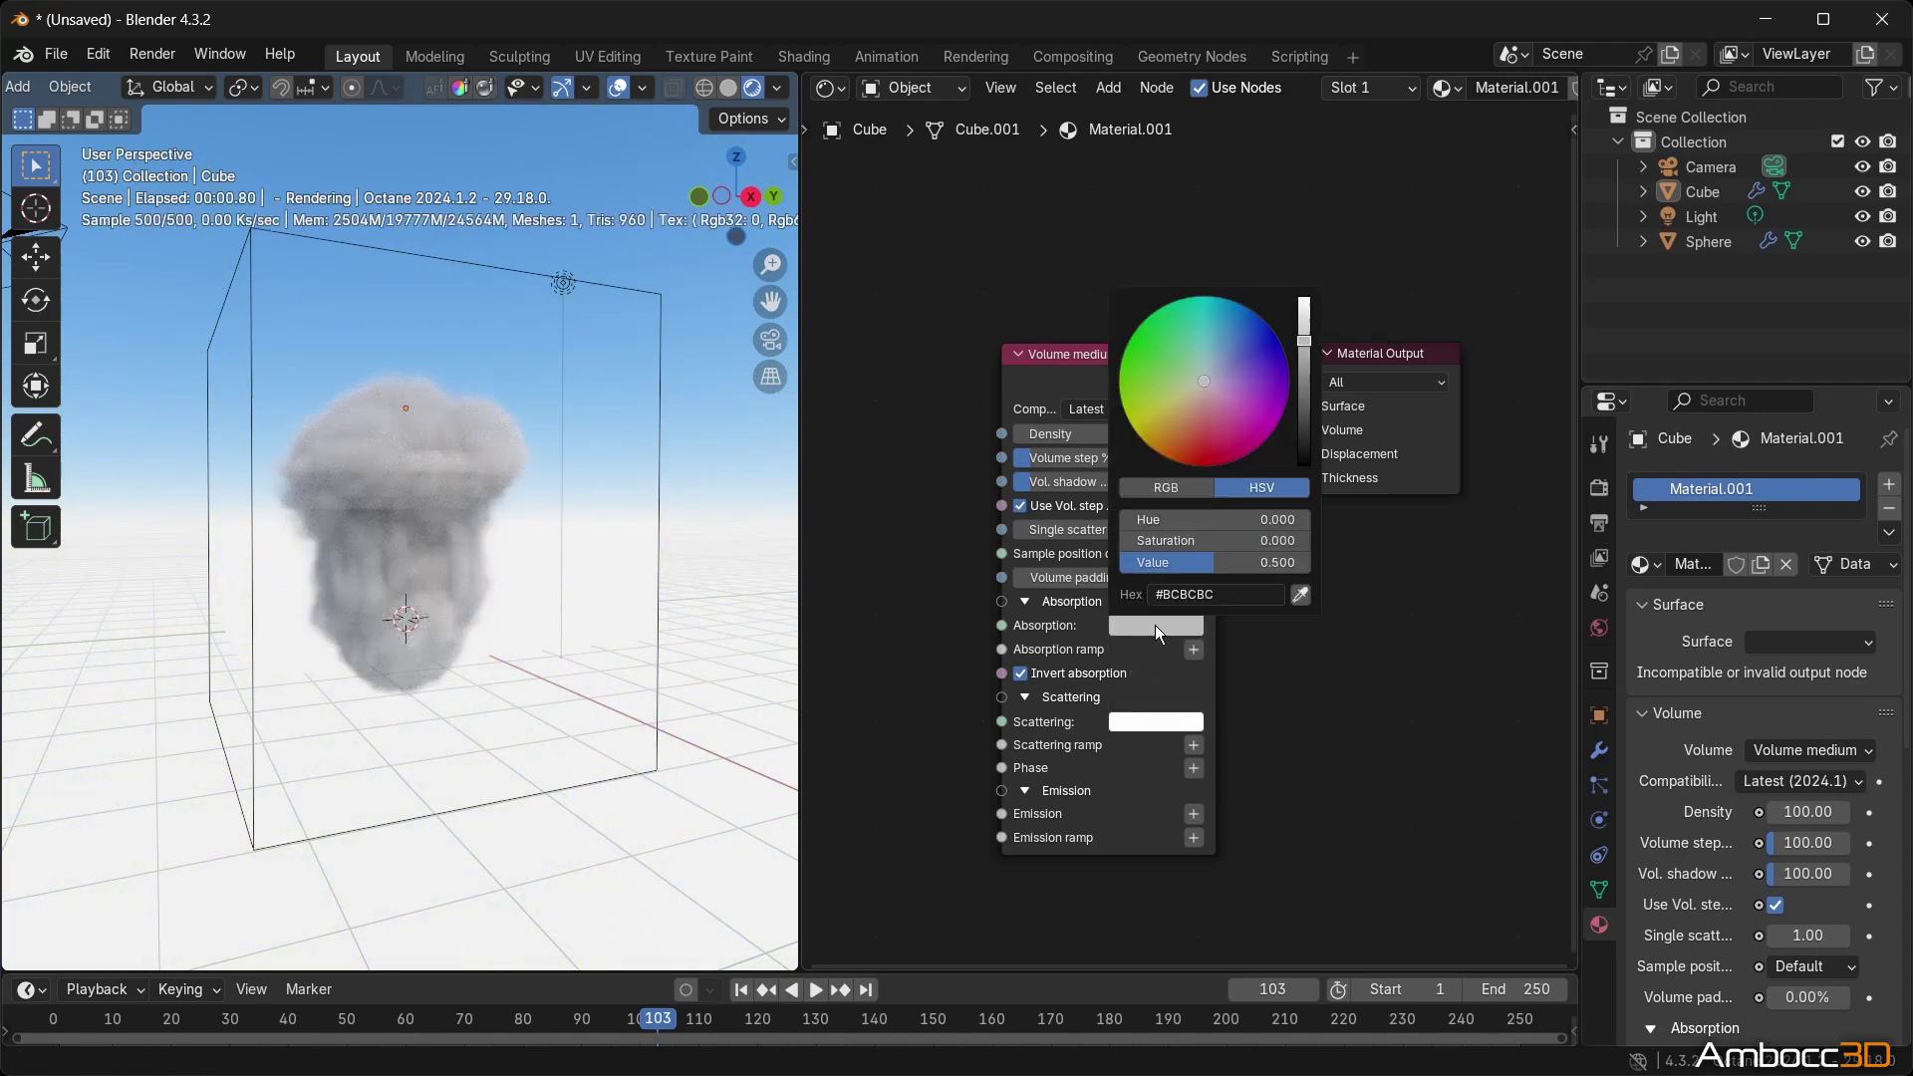
{"action": "left_click", "coordinate": [1173, 626]}
{"action": "left_click_drag", "start_coordinate": [1305, 351], "coordinate": [1303, 309]}
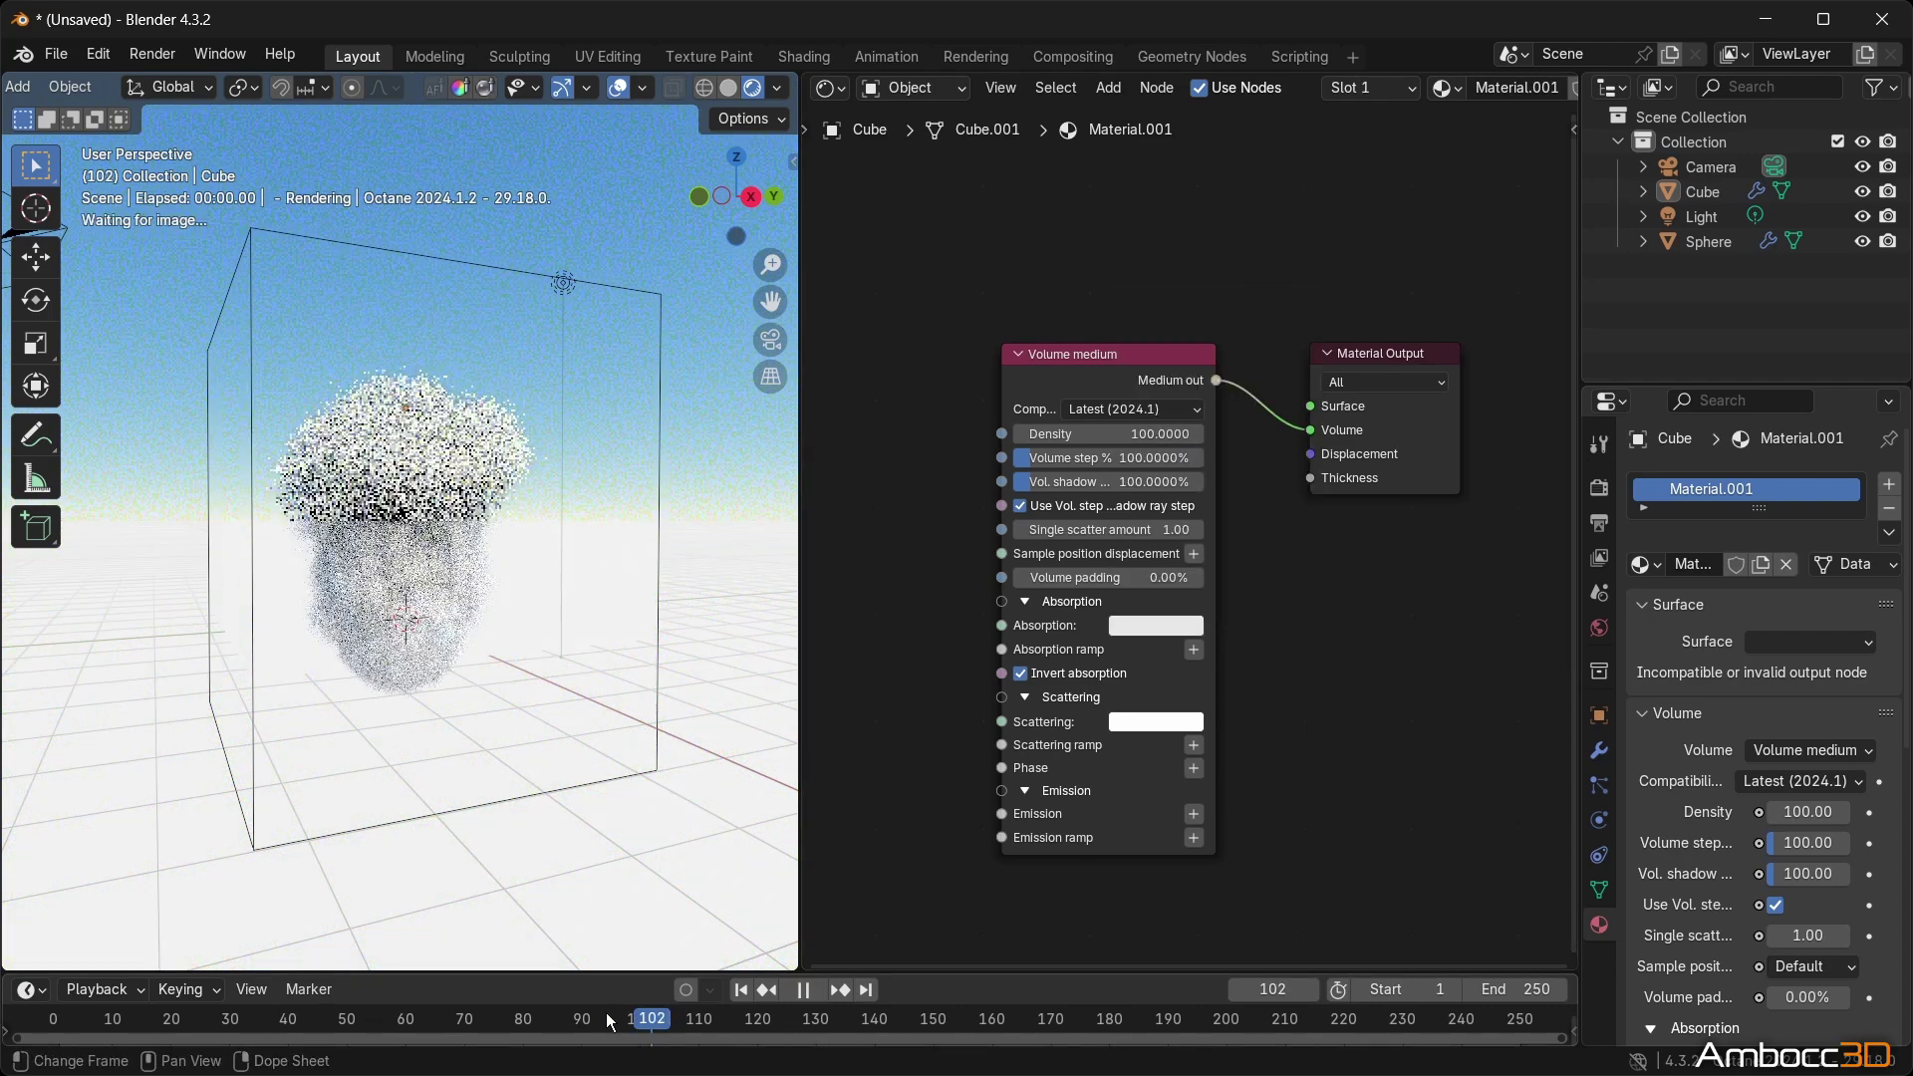
Scrub the timeline back to frame 71, then forward to frame 144.
{"action": "left_click_drag", "start_coordinate": [606, 1012], "coordinate": [213, 978]}
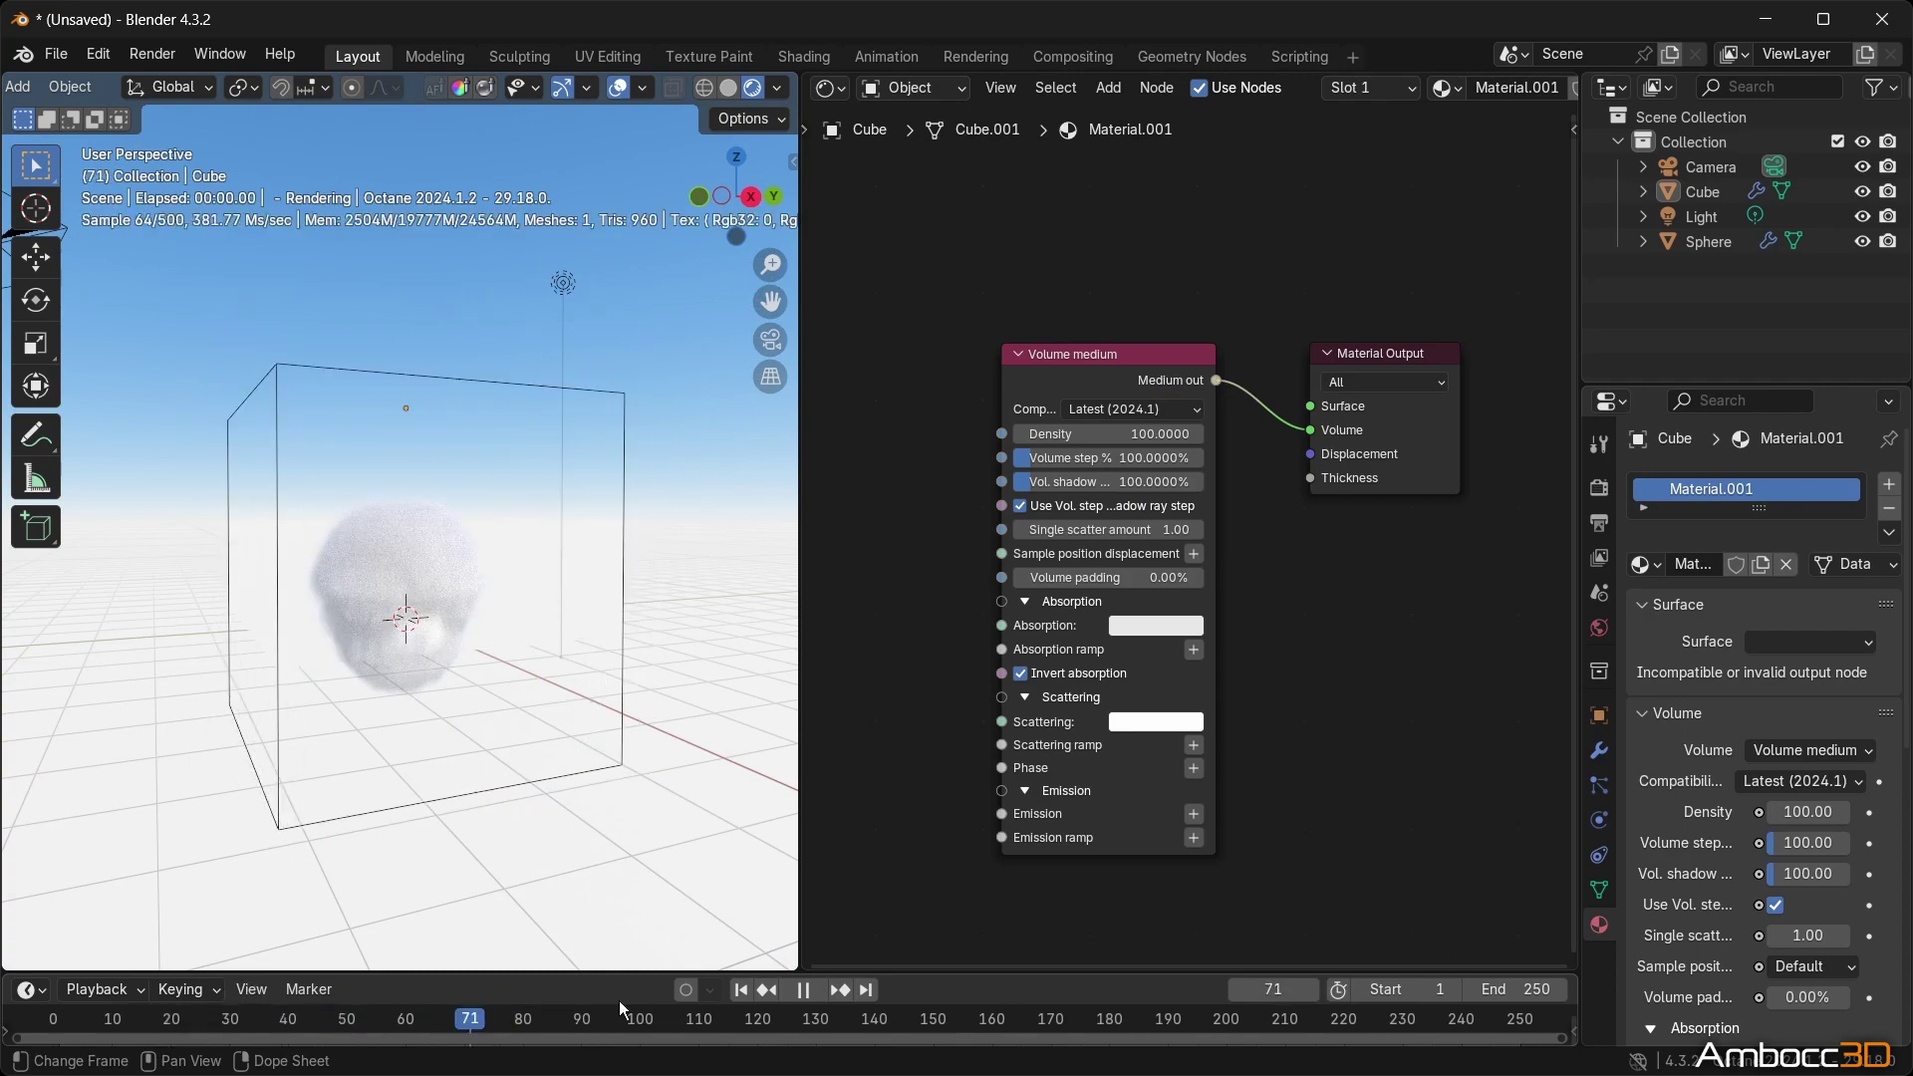
{"action": "left_click_drag", "start_coordinate": [619, 1000], "coordinate": [882, 970]}
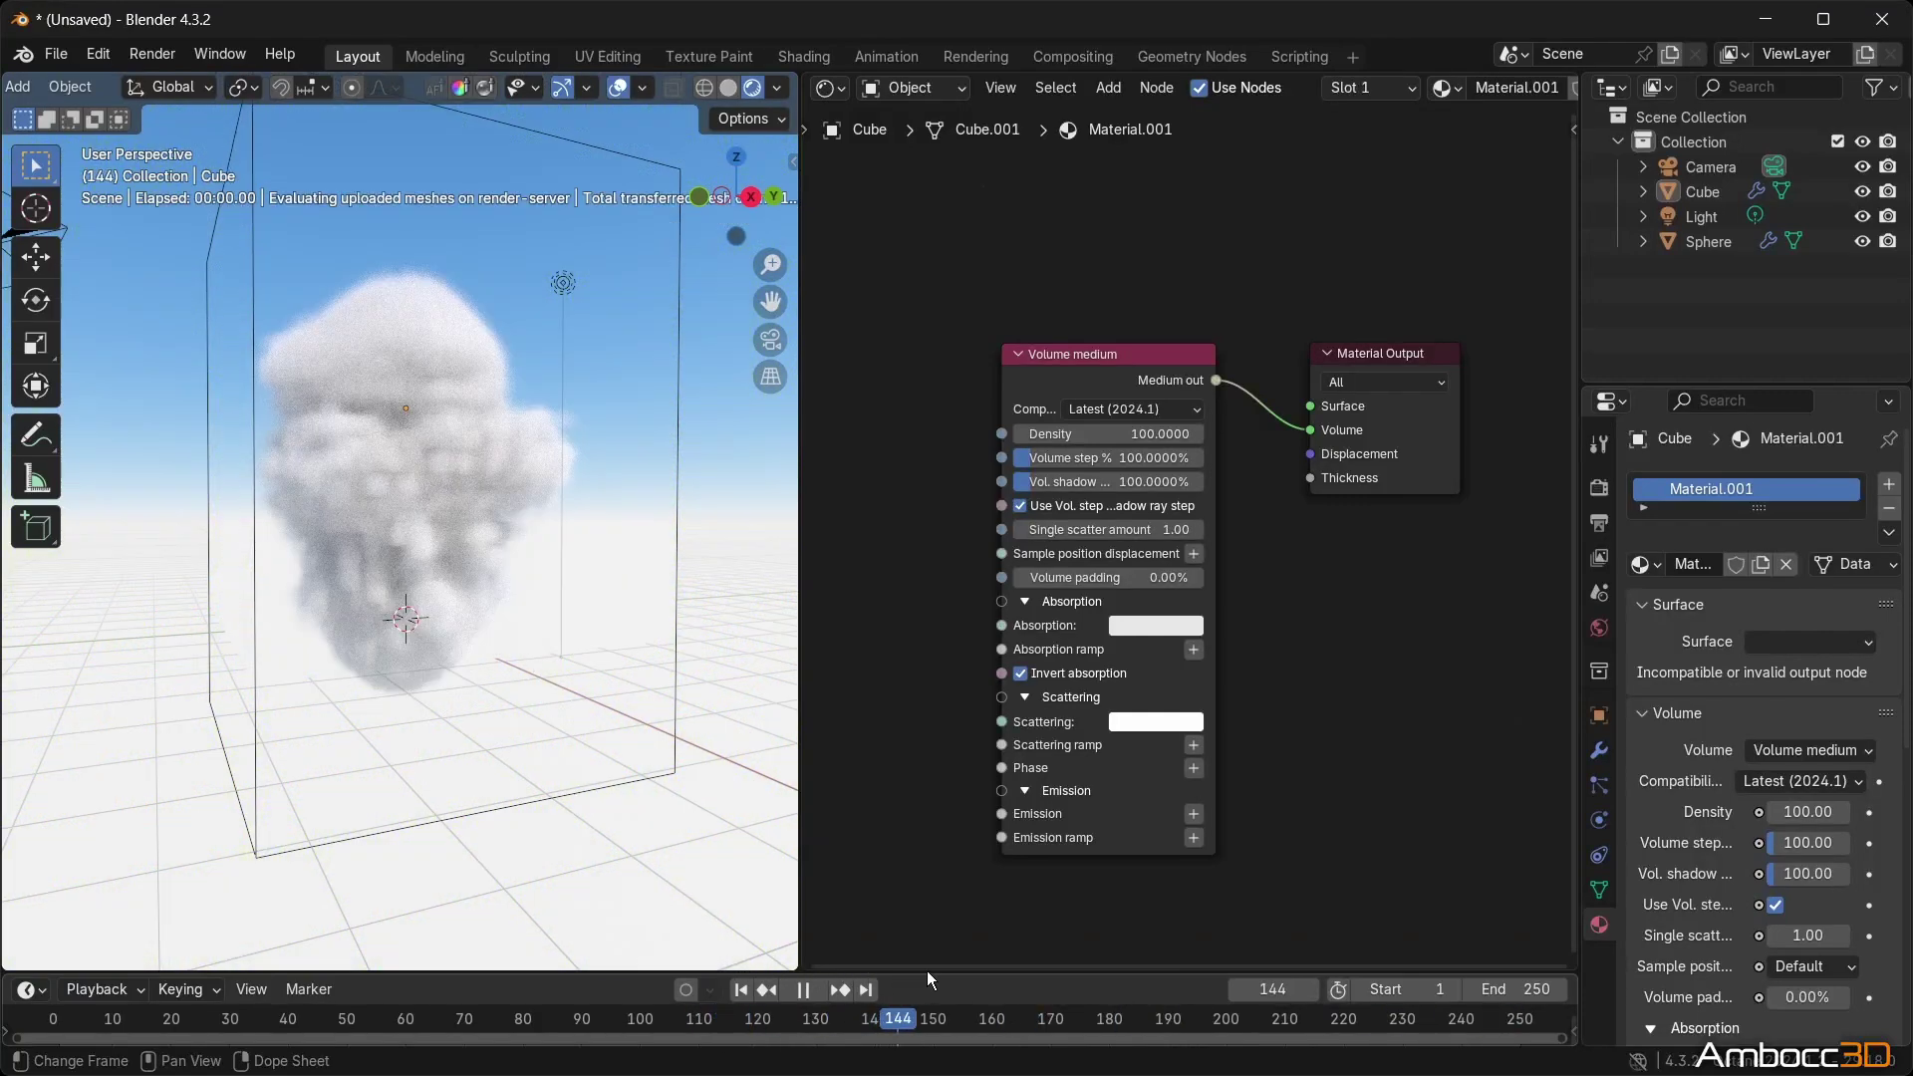